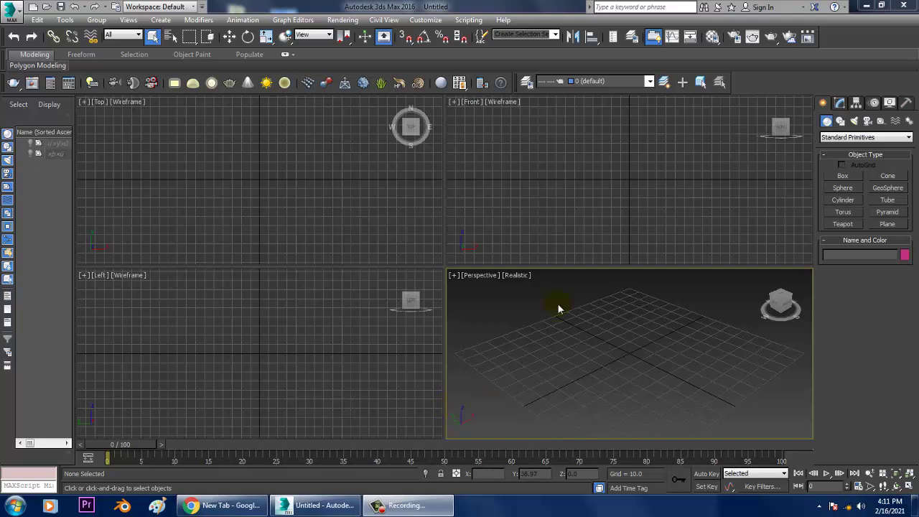
Make the Perspective viewport active.
left_click(323, 174)
left_click(315, 357)
left_click(561, 149)
left_click(316, 357)
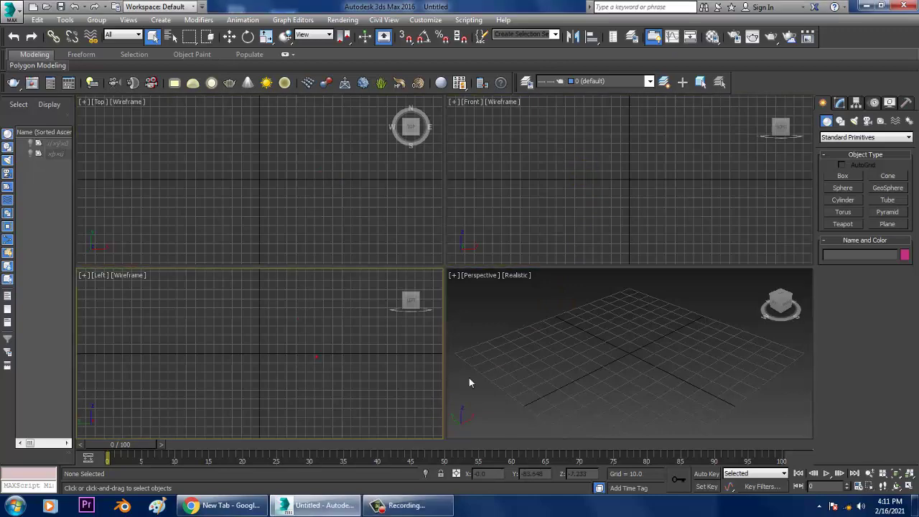
left_click(619, 375)
In View Image File, browse through History to the february > Food Stall folder.
left_click(343, 19)
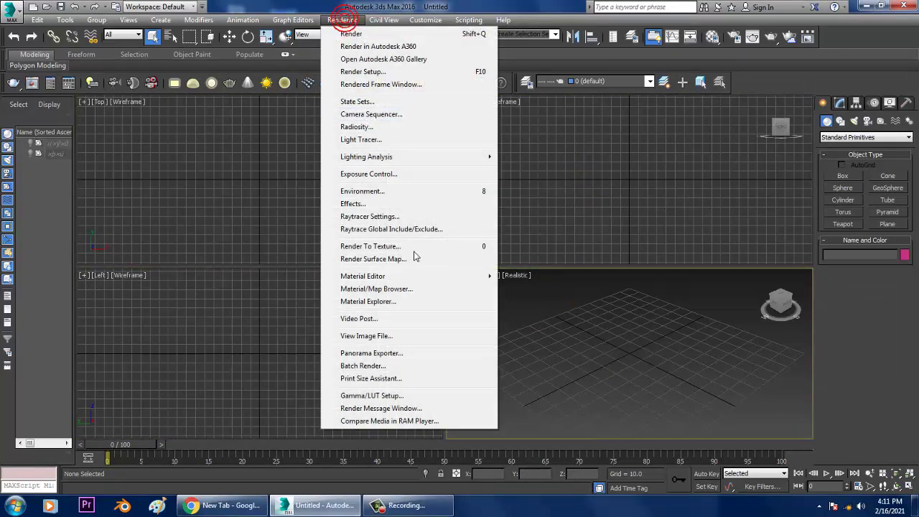
left_click(393, 332)
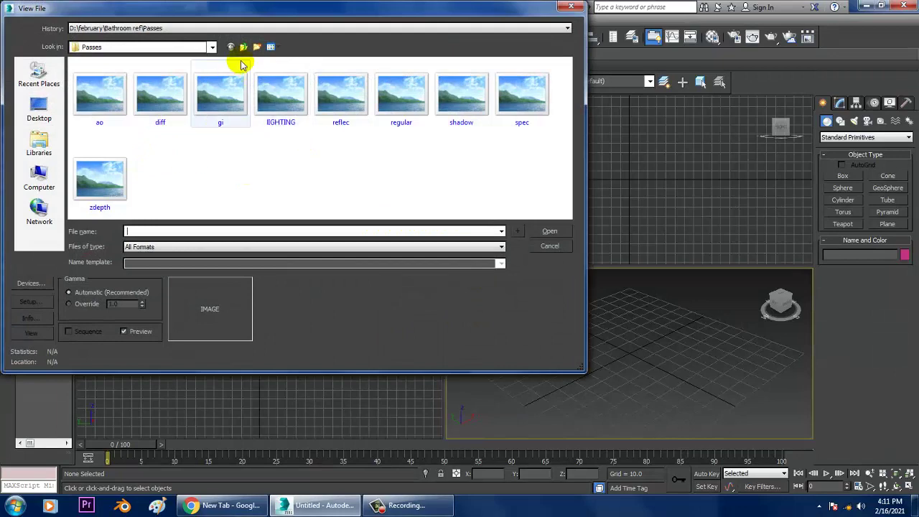
left_click(92, 29)
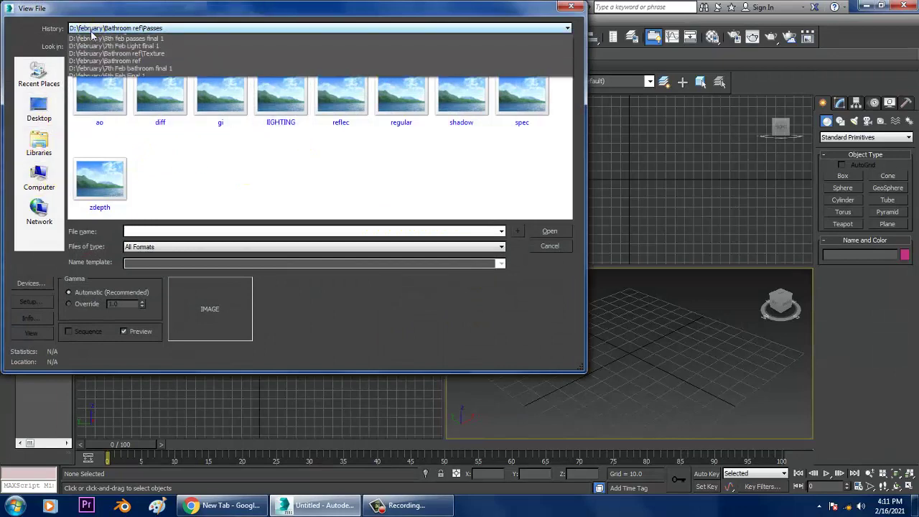
left_click(87, 28)
left_click(243, 47)
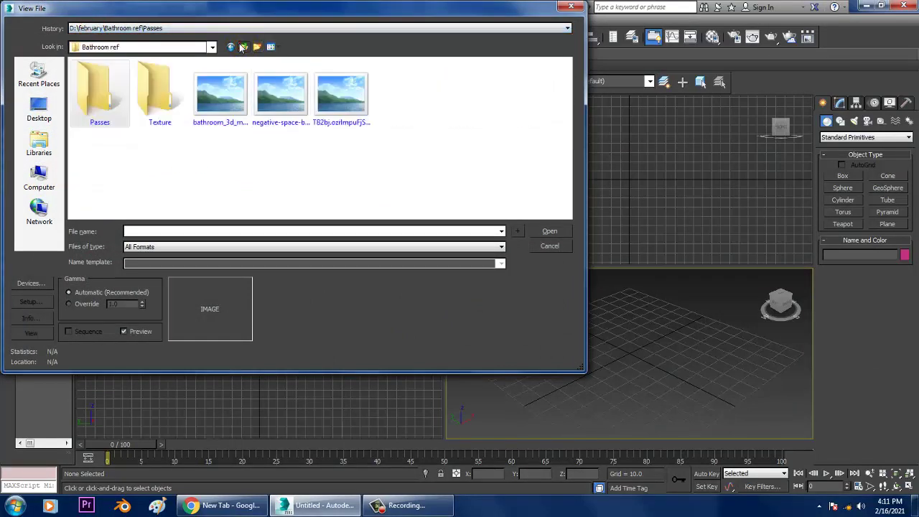
left_click(244, 47)
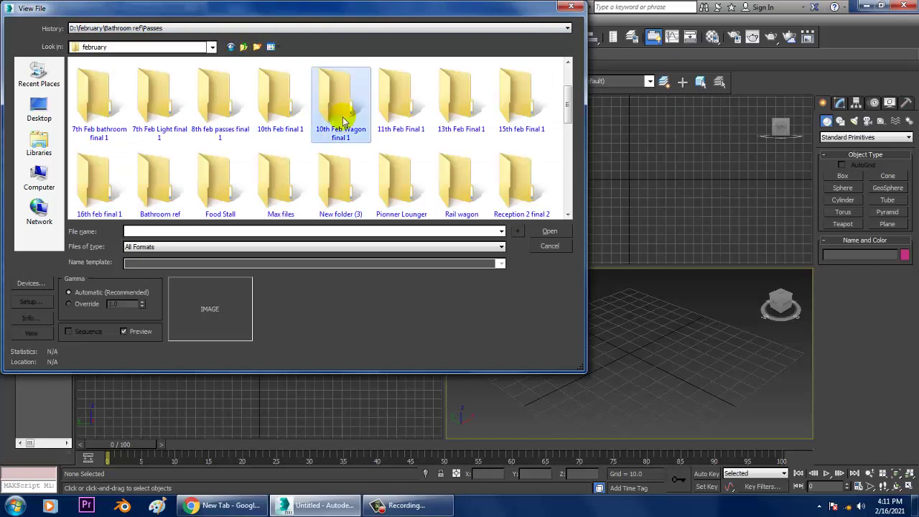
scroll(343, 122, "down", 1)
double_click(219, 79)
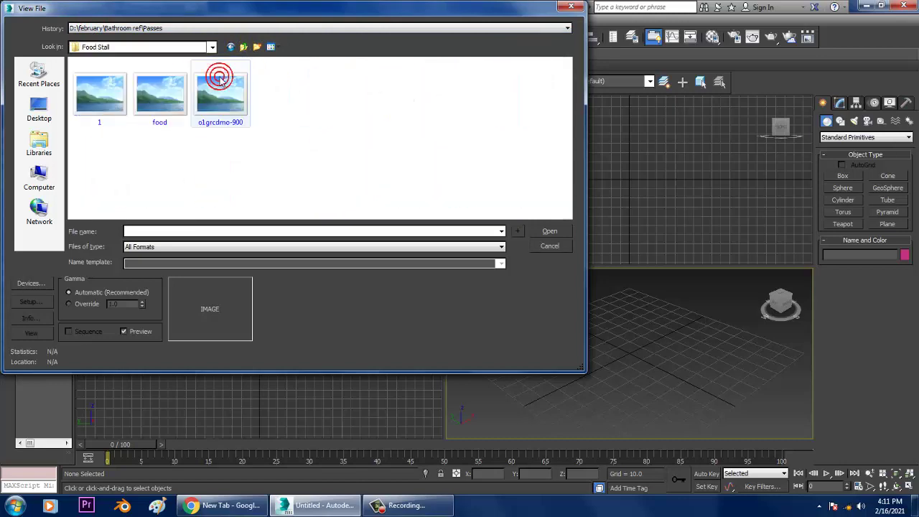
Open the 1.jpg kiosk reference image, then close it.
left_click(99, 93)
double_click(99, 93)
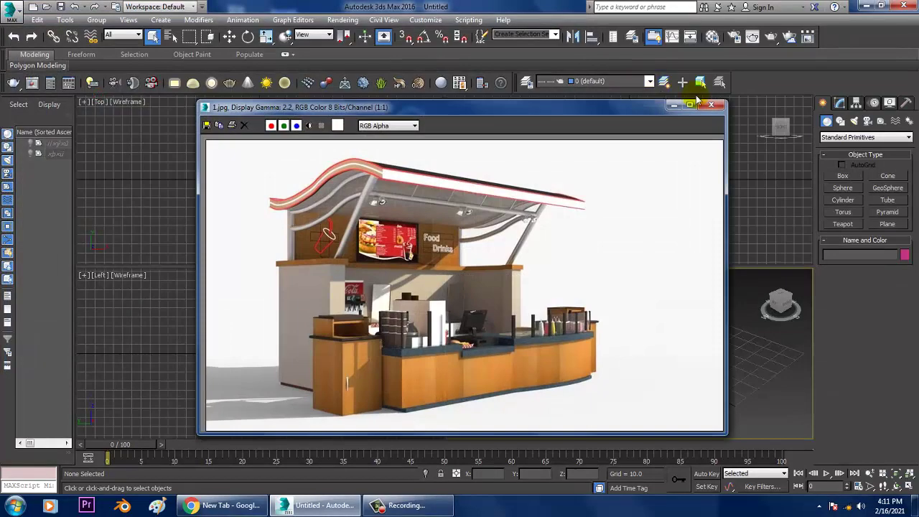
left_click(710, 105)
left_click(342, 19)
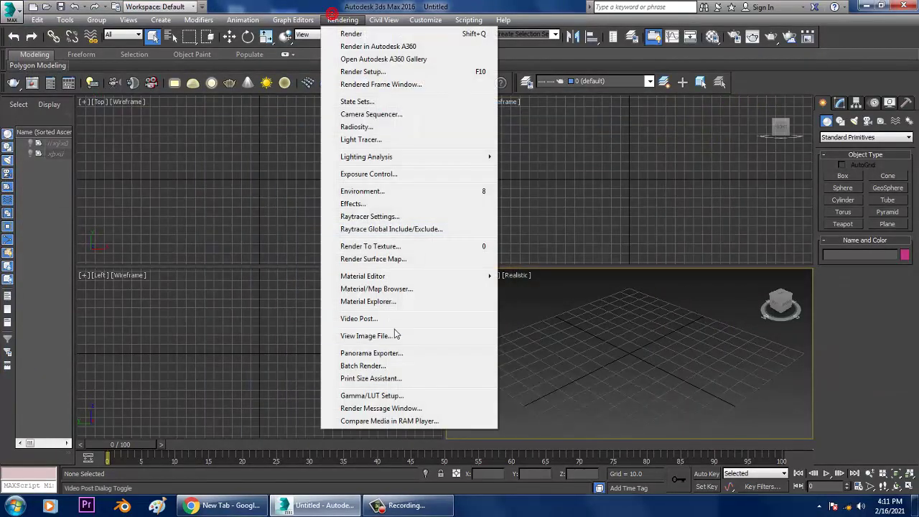
Open the food.jpg food-cart reference image in the image viewer.
left_click(396, 334)
left_click(215, 97)
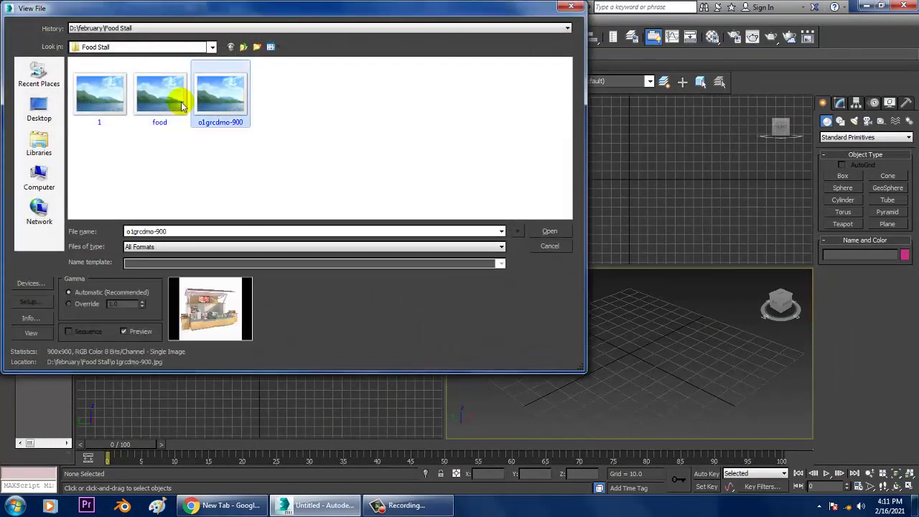
left_click(173, 101)
double_click(173, 100)
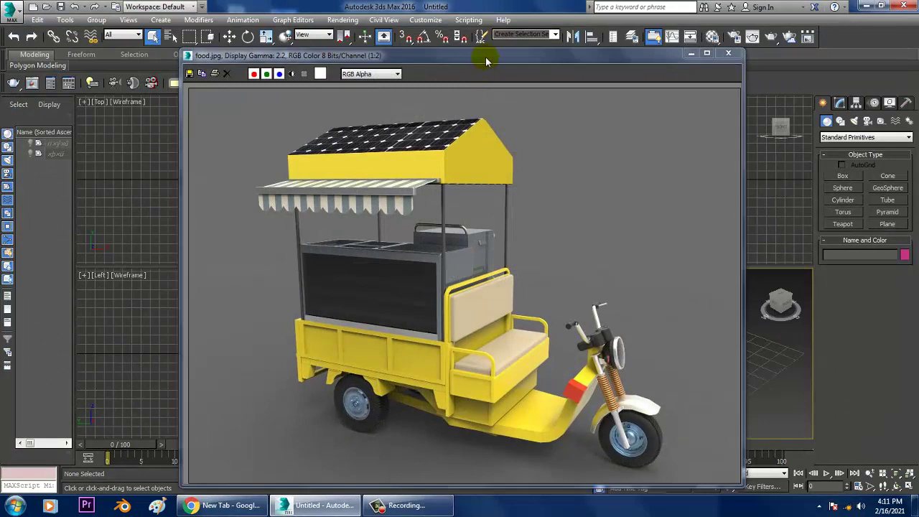
Move and shrink the reference window beside the viewports, panning to show the cargo bed.
left_click_drag(486, 57, 351, 34)
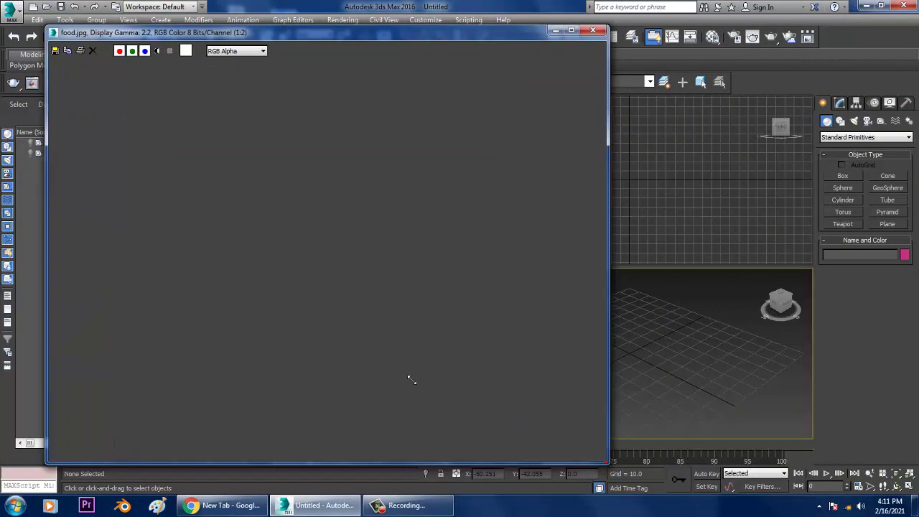
left_click_drag(607, 461, 407, 373)
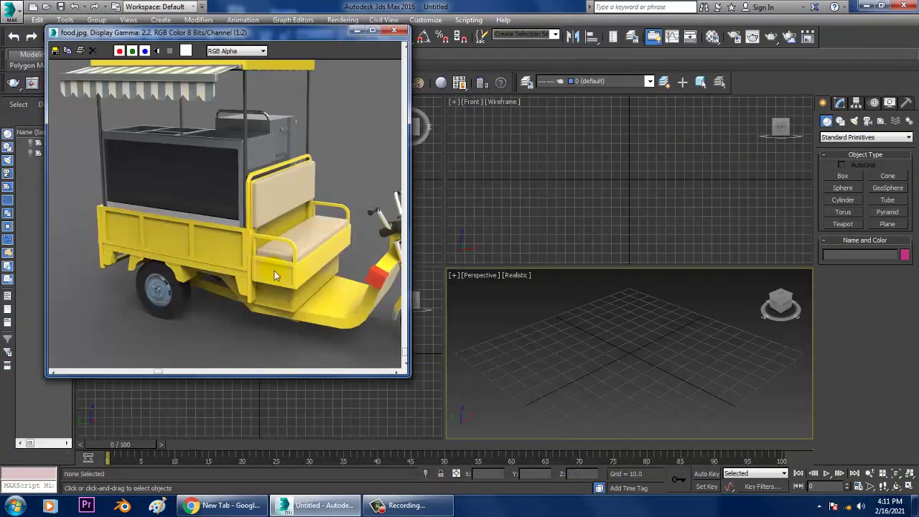
scroll(303, 253, "right", 2)
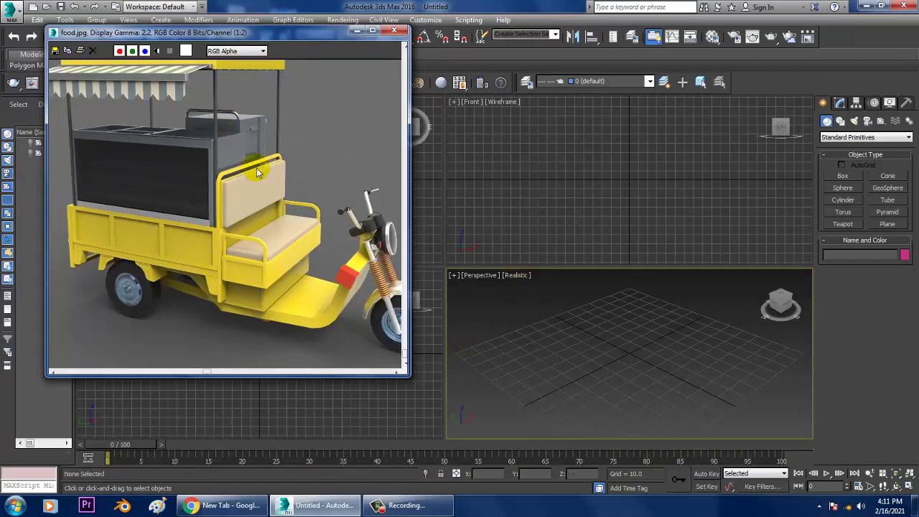
middle_click_drag(255, 171, 260, 172)
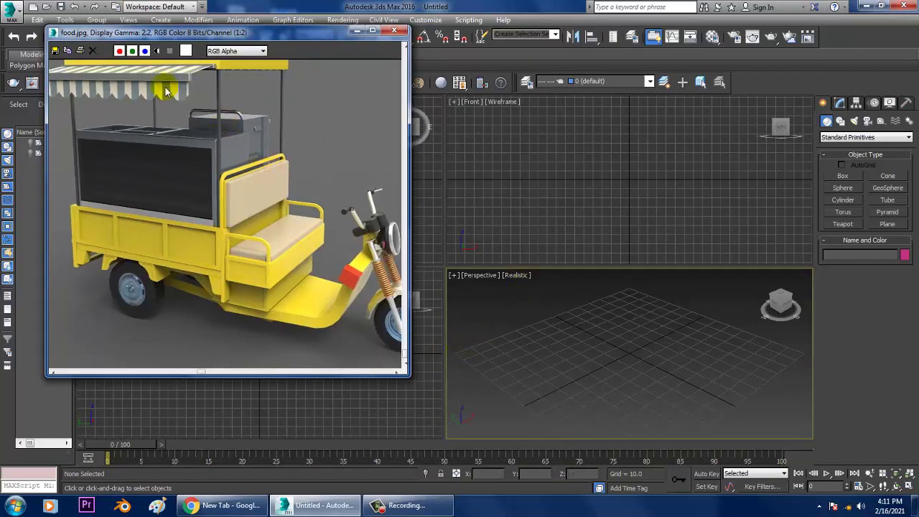
left_click(636, 421)
Draw a large ground plane in the maximized Perspective view.
key("alt+w")
left_click(888, 224)
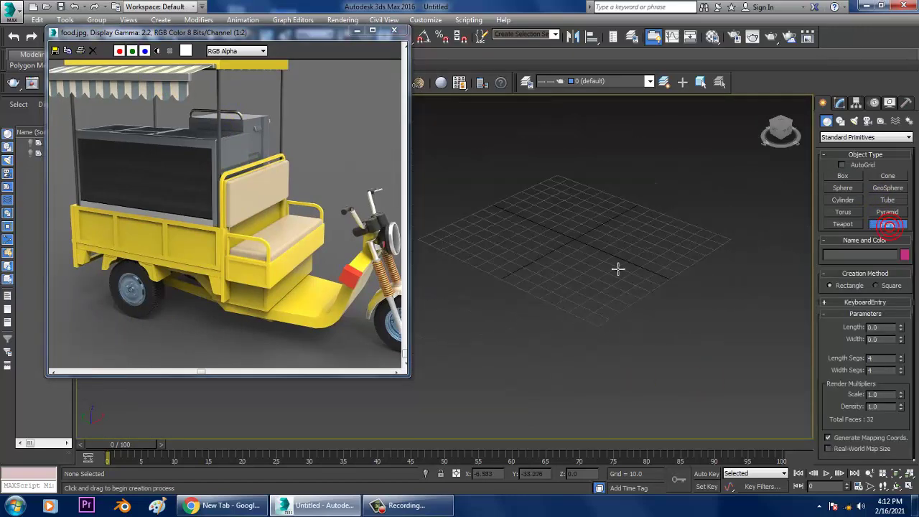
left_click_drag(636, 191, 612, 508)
key("w")
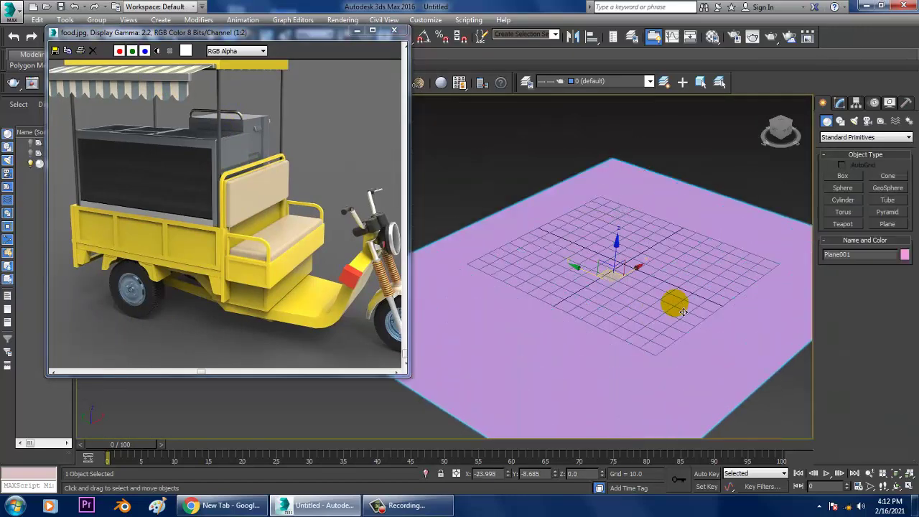
mouse_move(670, 301)
middle_mouse_down("alt")
mouse_move(648, 294)
mouse_move(651, 322)
mouse_move(628, 319)
mouse_move(599, 281)
middle_mouse_up("alt")
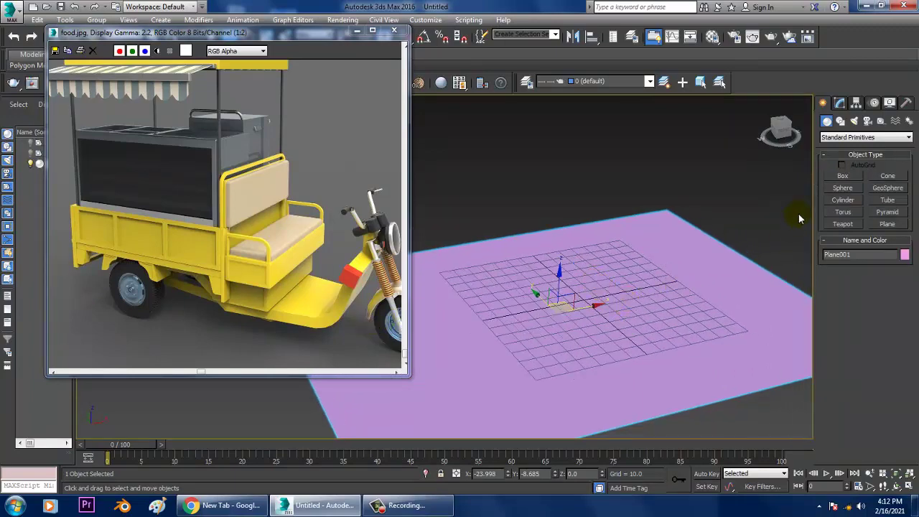
Draw a shallow box above the plane in the Top view.
left_click(843, 175)
key("alt+w")
mouse_move(215, 33)
left_mouse_down()
mouse_move(72, 33)
mouse_move(229, 33)
left_mouse_up()
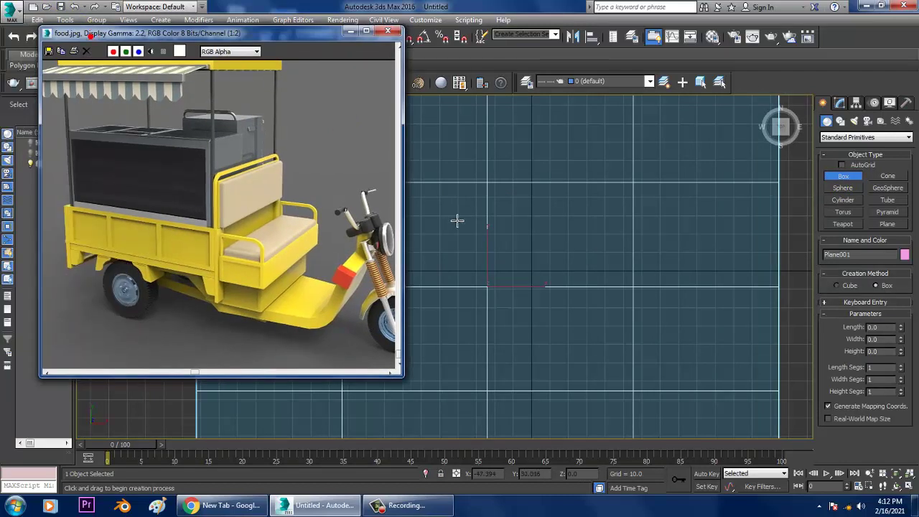
mouse_move(489, 211)
left_mouse_down()
mouse_move(725, 355)
mouse_move(714, 350)
left_mouse_up()
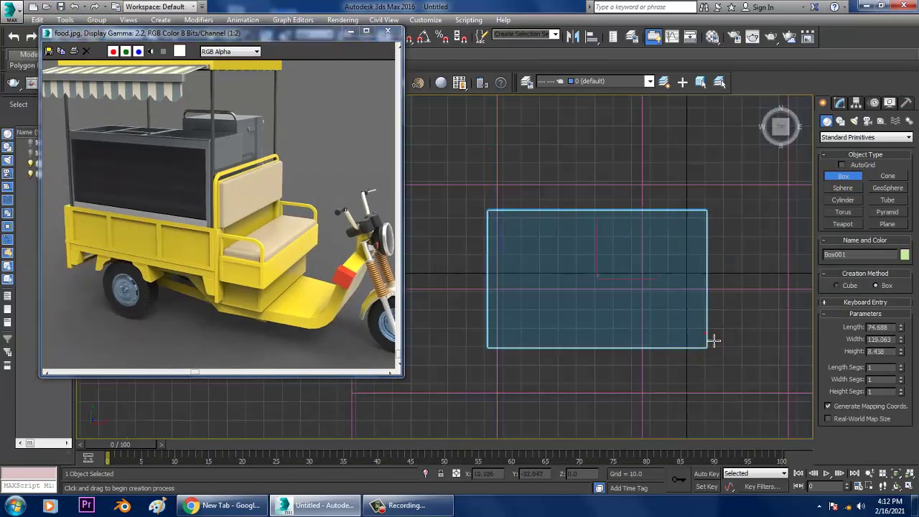
left_click(714, 341)
key("w")
key("alt+w")
key("alt+w")
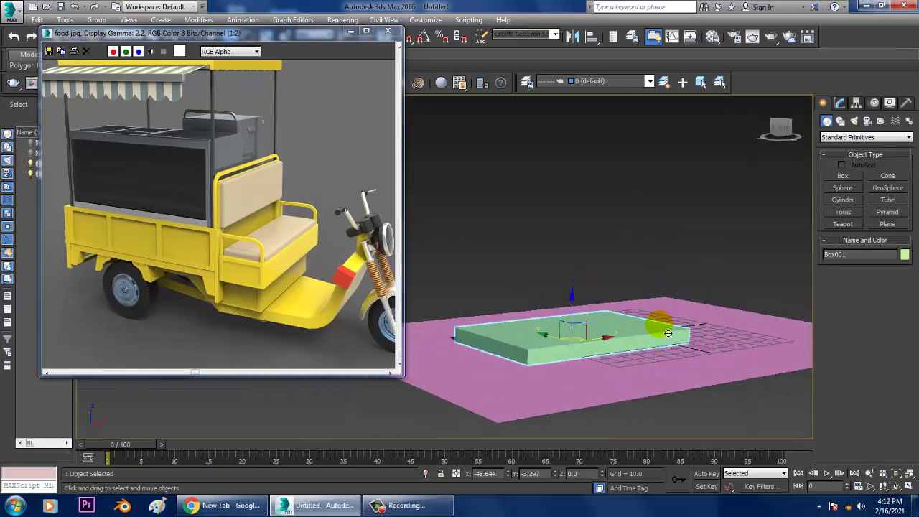
Scale the box taller along Z in the Perspective view.
key("r")
scroll(556, 229, "up", 2)
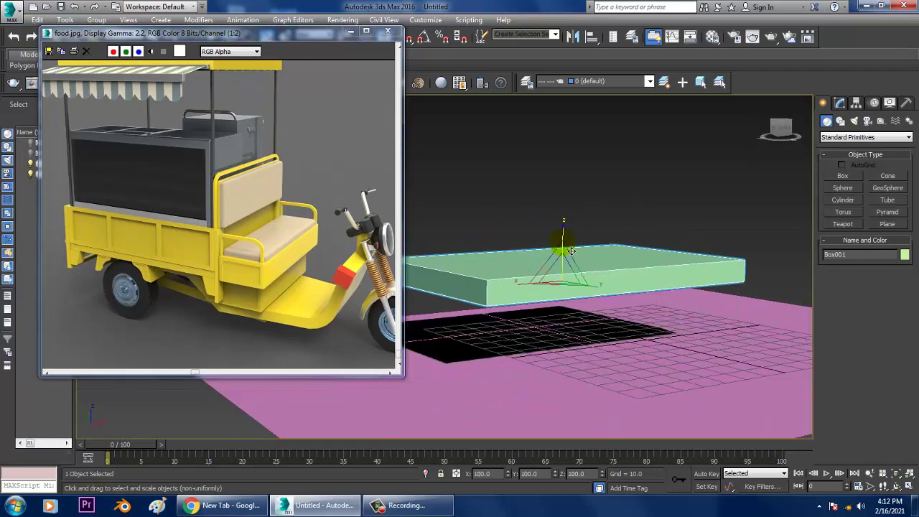
left_click_drag(570, 224, 560, 164)
key("w")
scroll(633, 248, "up", 2)
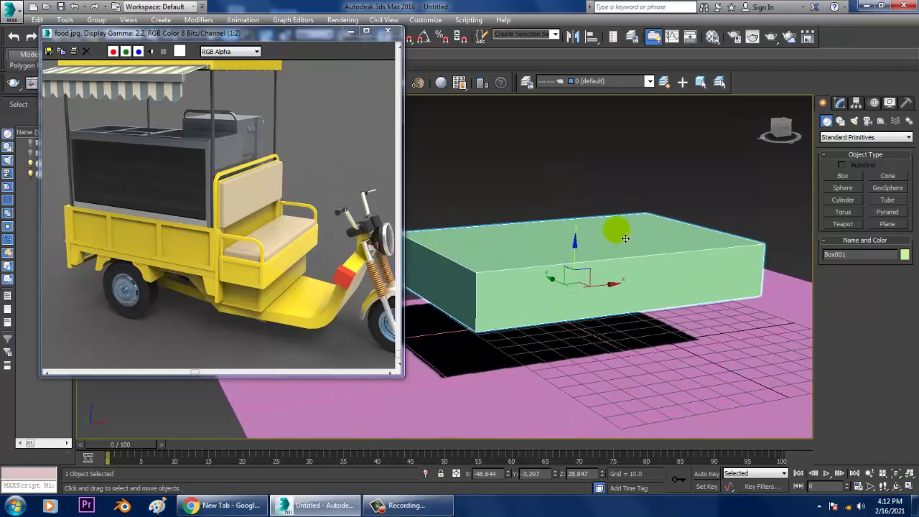
Convert Box001 to an Editable Poly.
right_click(636, 241)
mouse_move(650, 346)
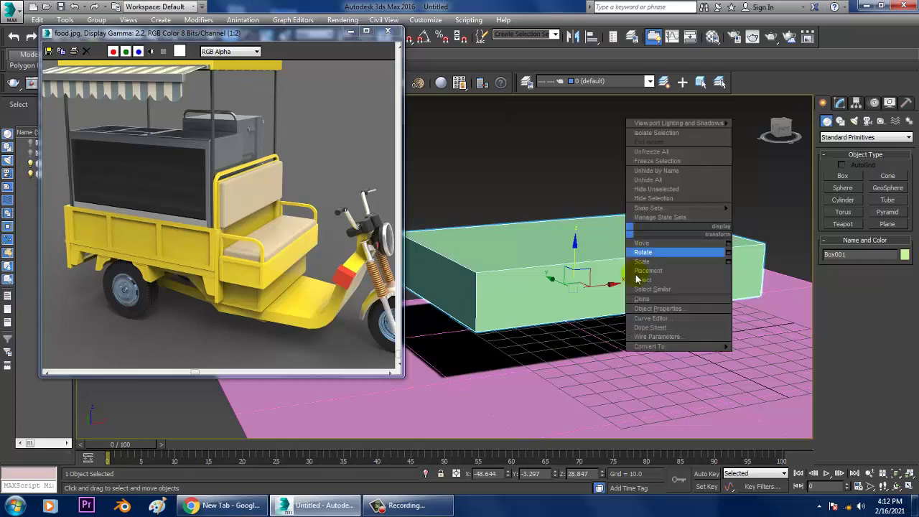
left_click(783, 355)
mouse_move(783, 352)
middle_mouse_down("alt")
mouse_move(707, 287)
mouse_move(728, 287)
middle_mouse_up("alt")
Select the box's four long edges and connect them with 4 segments.
left_click(849, 242)
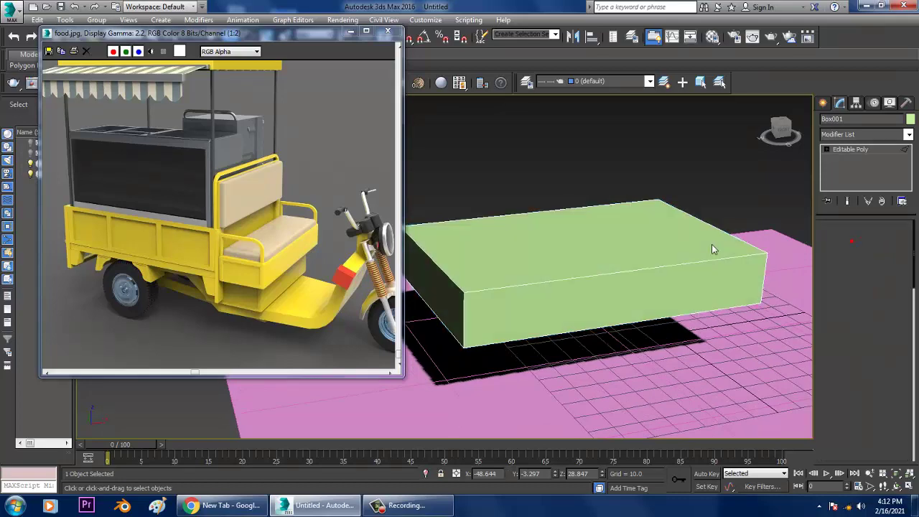
middle_click_drag(689, 253, 651, 239, "alt")
left_click_drag(502, 148, 553, 349)
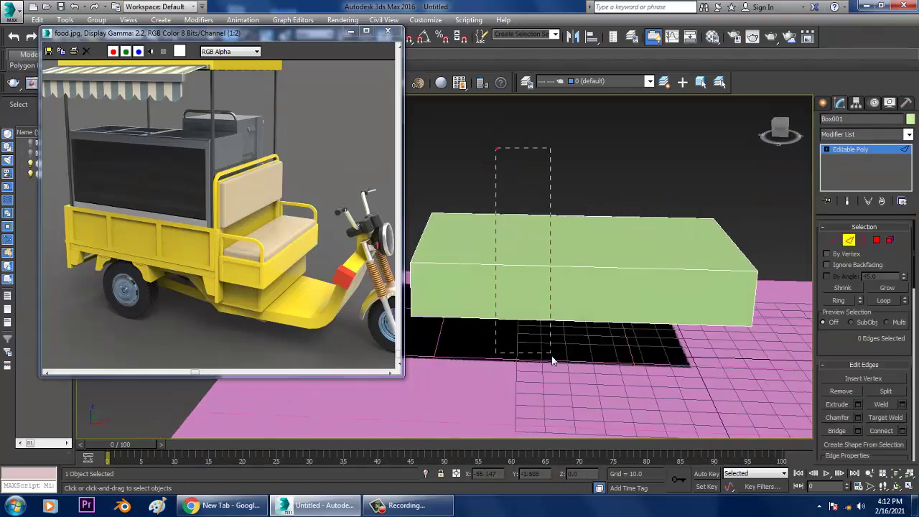
left_click(902, 431)
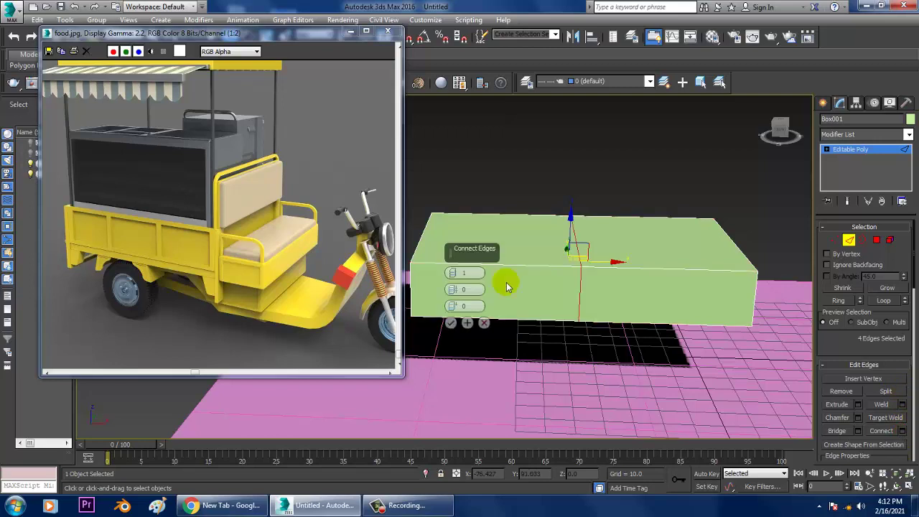
left_click_drag(455, 275, 457, 273)
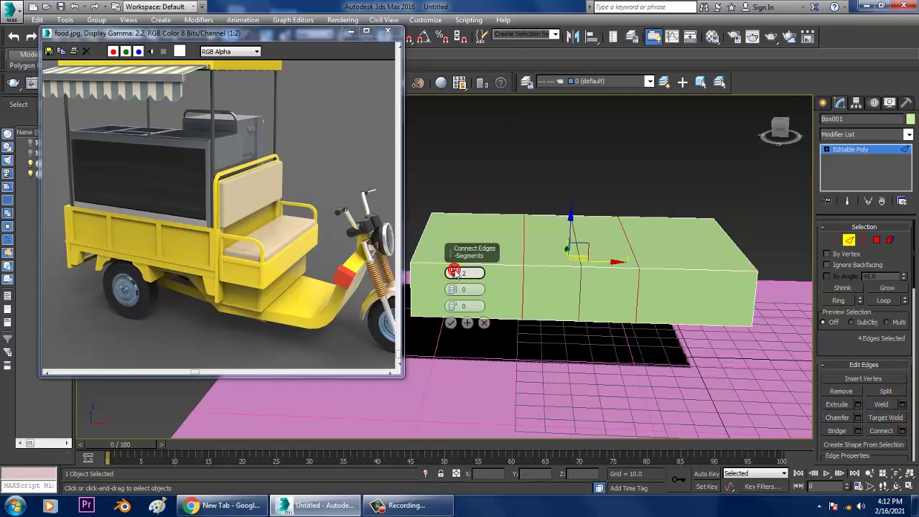
left_click(450, 322)
In the maximized Top view, scale two inner vertex columns together along X.
key("1")
left_click_drag(553, 363, 553, 362)
key("alt+w")
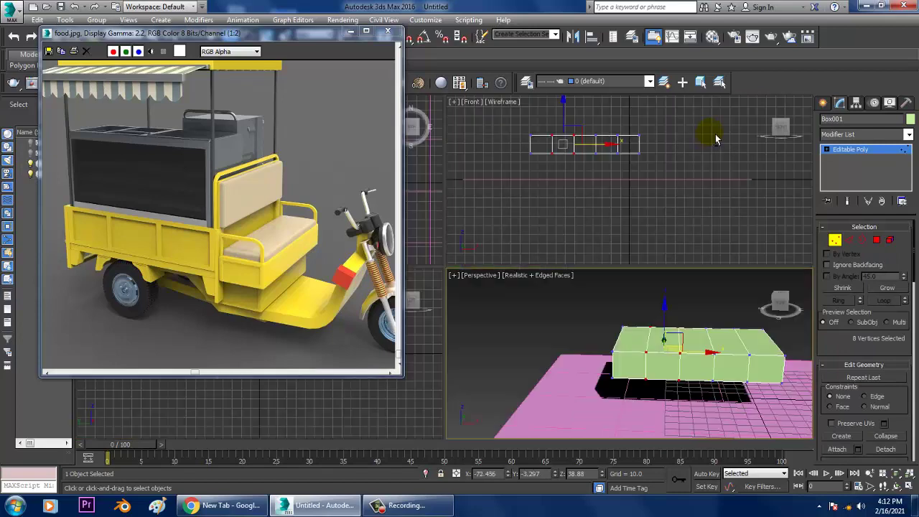
key("alt+w")
middle_click_drag(570, 192, 633, 205)
key("r")
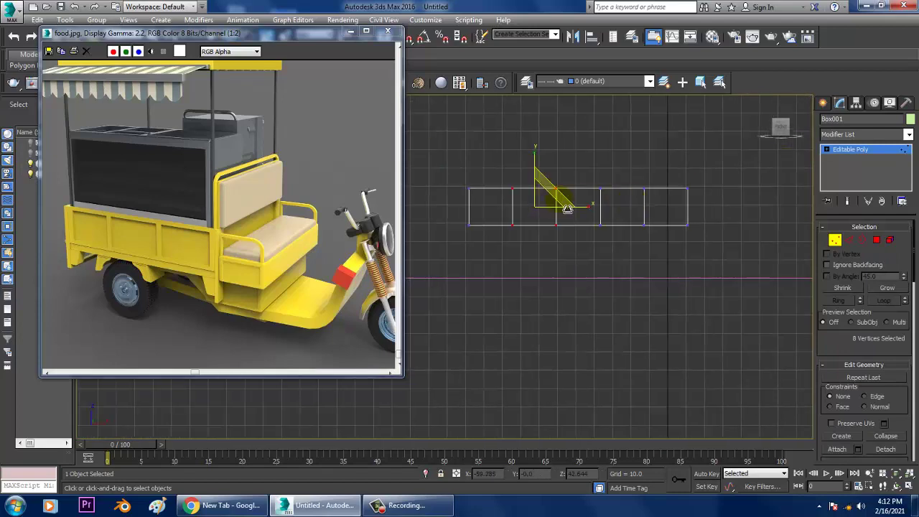
mouse_move(595, 214)
left_mouse_down()
mouse_move(221, 230)
mouse_move(115, 245)
left_mouse_up()
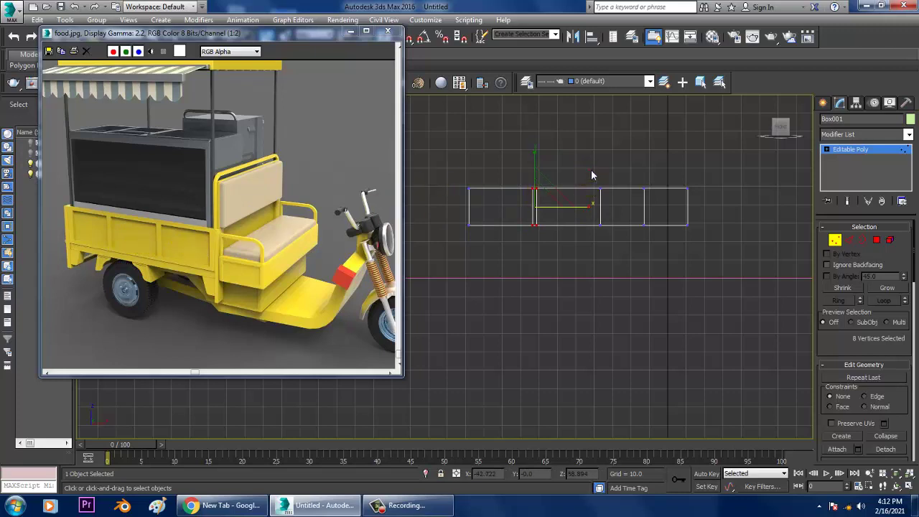
Squeeze the right-hand inner vertex columns close together, undoing a tapered attempt.
left_click_drag(664, 246, 651, 254)
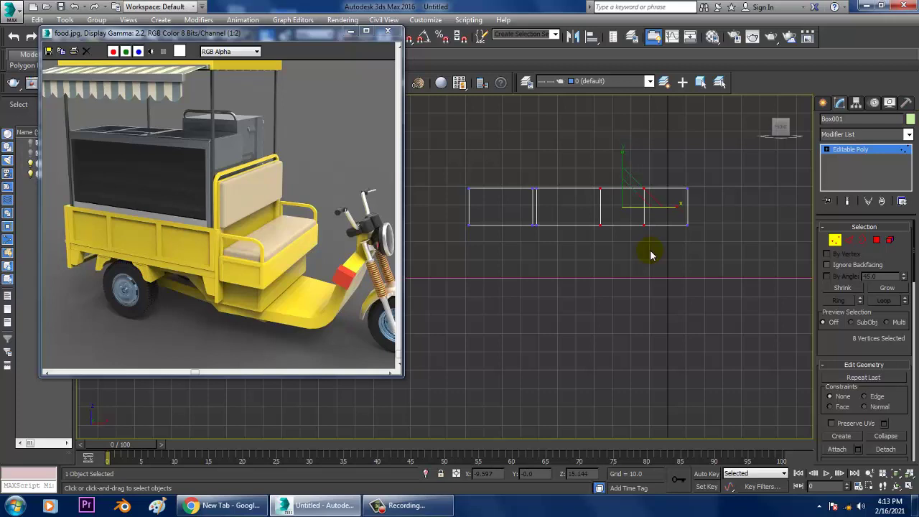
mouse_move(681, 215)
left_mouse_down()
mouse_move(662, 205)
mouse_move(659, 217)
left_mouse_up()
key("ctrl+z")
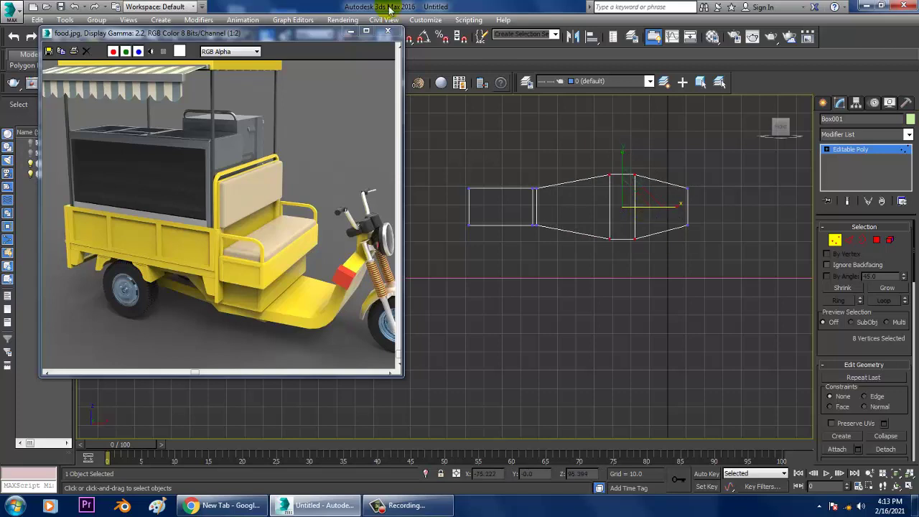
key("ctrl+z")
left_click_drag(287, 34, 276, 97)
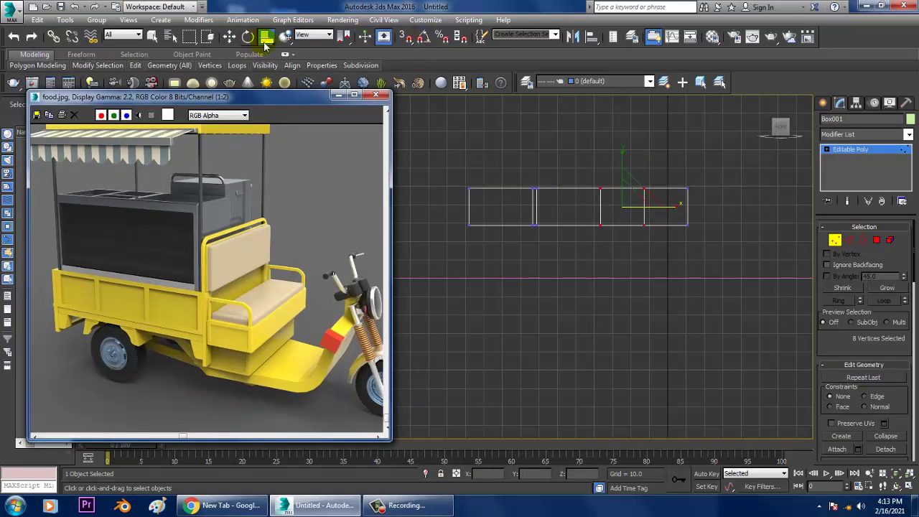
left_click_drag(265, 37, 266, 66)
left_click_drag(674, 207, 389, 212)
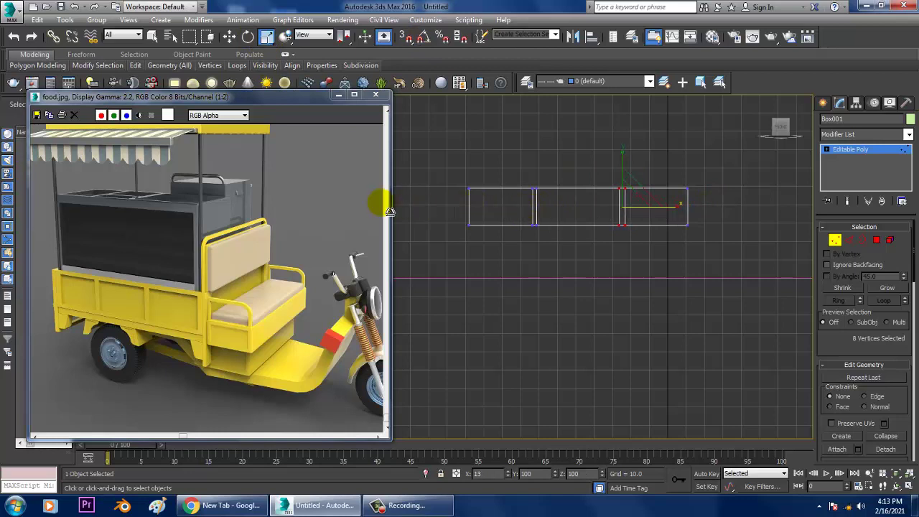
Squeeze the left-hand inner vertex columns close together along X.
middle_click_drag(562, 178, 573, 185)
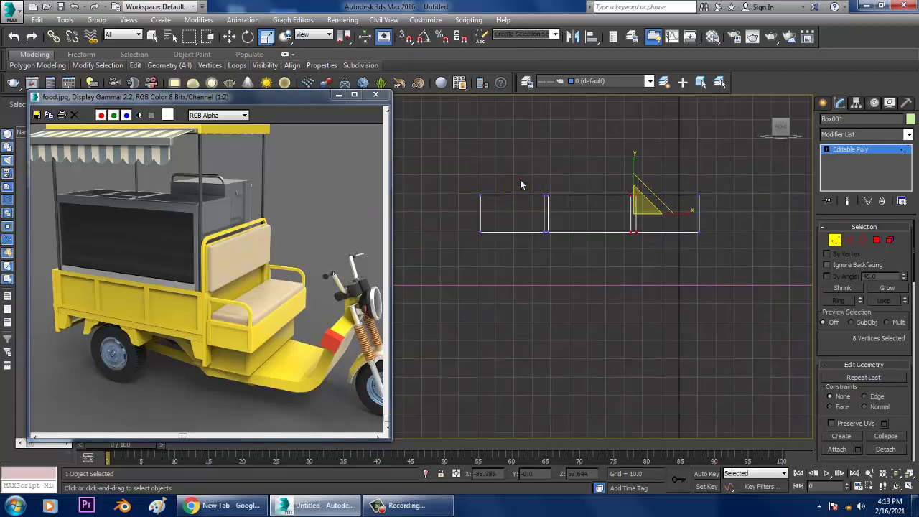
left_click_drag(563, 277, 521, 179)
mouse_move(607, 220)
left_mouse_down()
mouse_move(618, 223)
mouse_move(603, 224)
left_mouse_up()
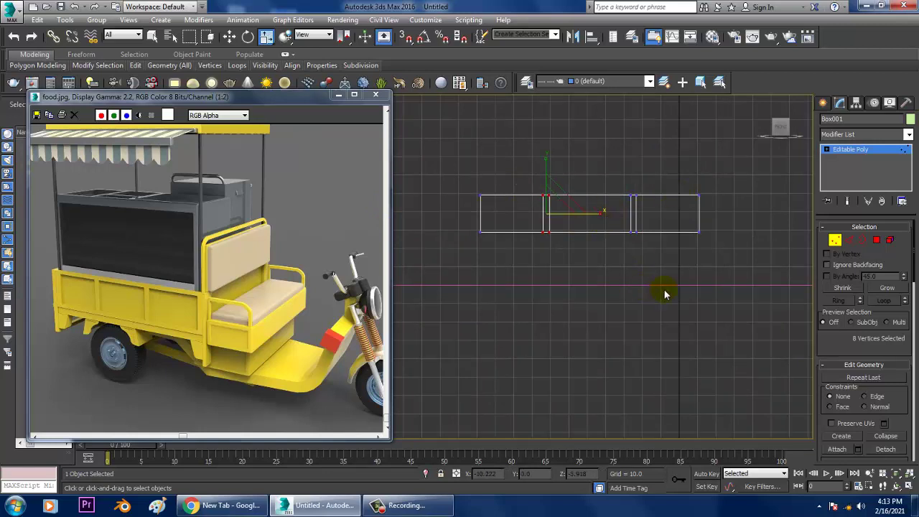
middle_click_drag(664, 293, 656, 282)
scroll(705, 256, "up", 2)
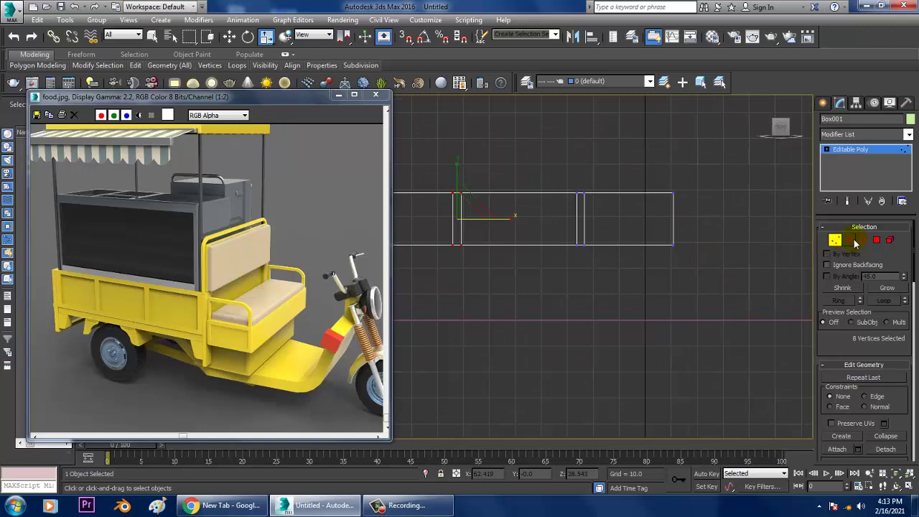
left_click(850, 241)
Select the long edges of both end sections and connect them with 1 segment.
left_click_drag(625, 327, 624, 327)
middle_click_drag(567, 243, 616, 243)
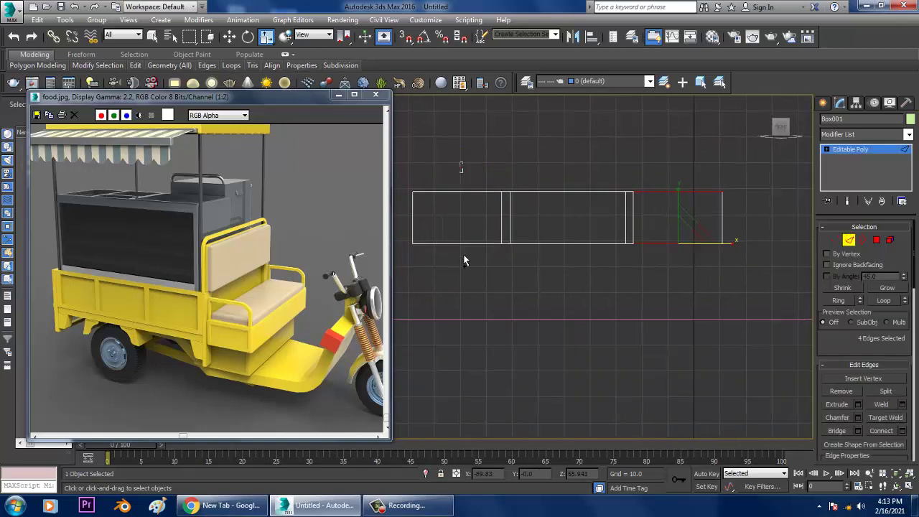
left_click_drag(464, 261, 454, 308, "ctrl")
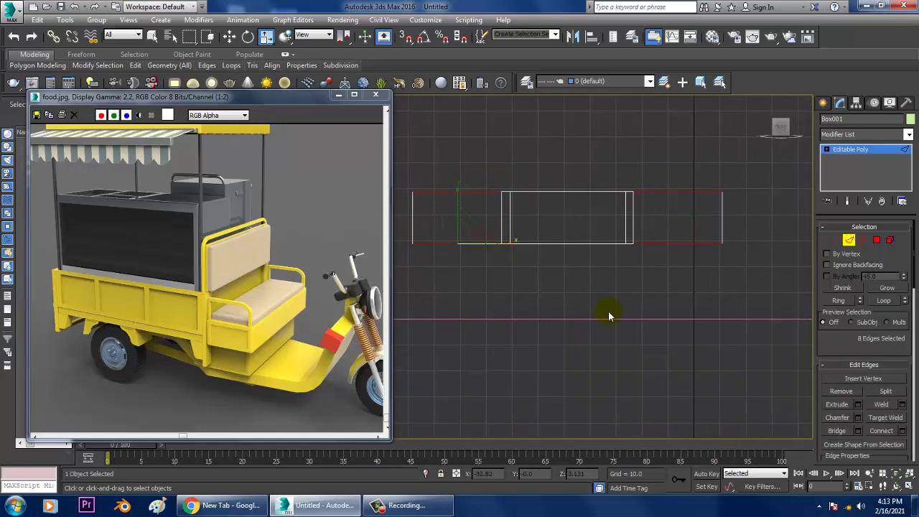
left_click(903, 431)
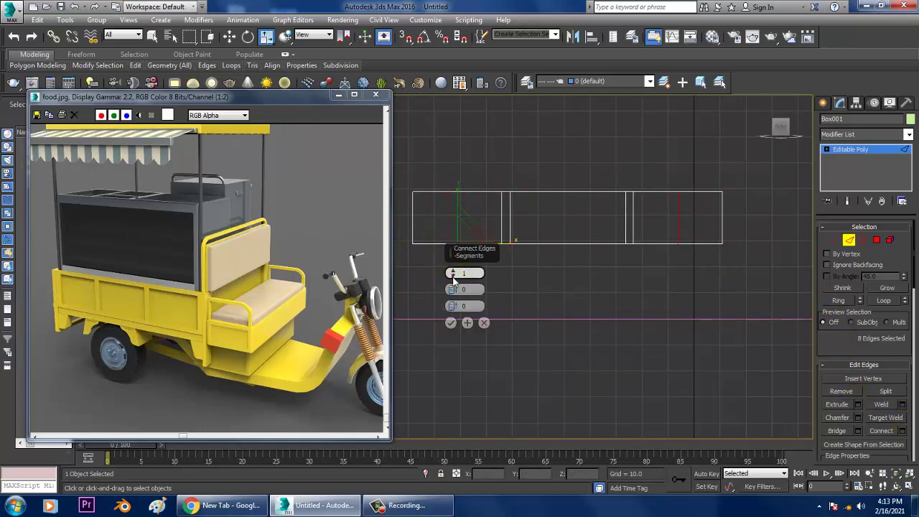
left_click(450, 322)
key("1")
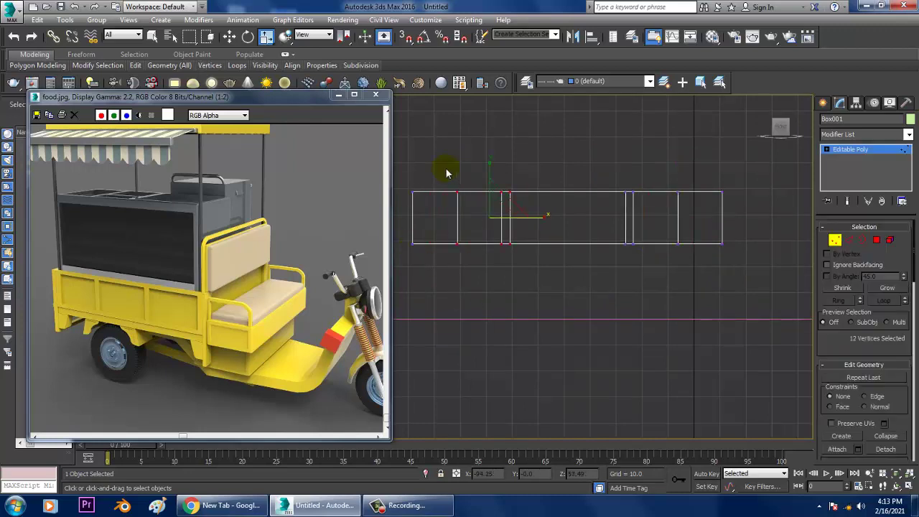
left_click_drag(470, 287, 470, 286)
Move the new vertex columns out close to the box's left and right ends.
key("w")
mouse_move(482, 215)
left_mouse_down()
mouse_move(460, 226)
mouse_move(417, 224)
left_mouse_up()
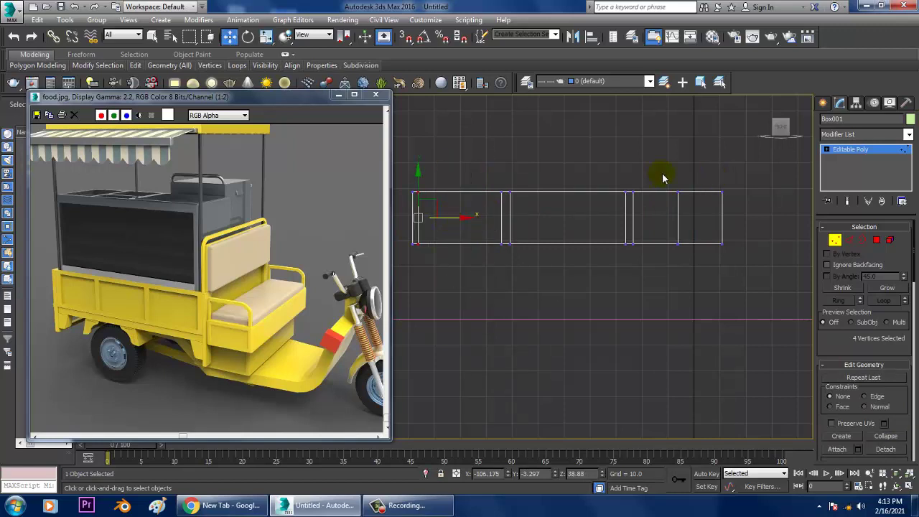
left_click_drag(702, 294, 702, 294)
left_click_drag(725, 219, 765, 231)
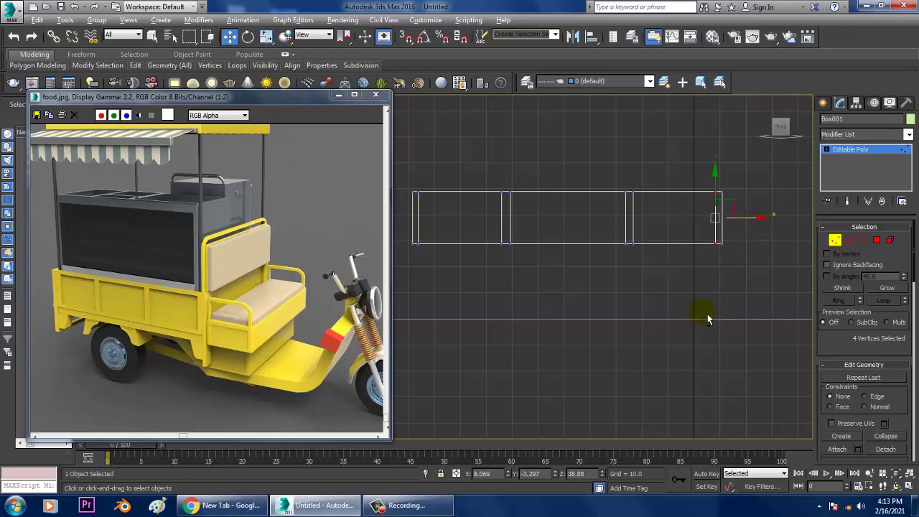
Add a first Swift Loop edge loop around the box's sides.
key("p")
scroll(696, 322, "up", 4)
mouse_move(648, 278)
middle_mouse_down("alt")
mouse_move(696, 284)
mouse_move(697, 248)
middle_mouse_up("alt")
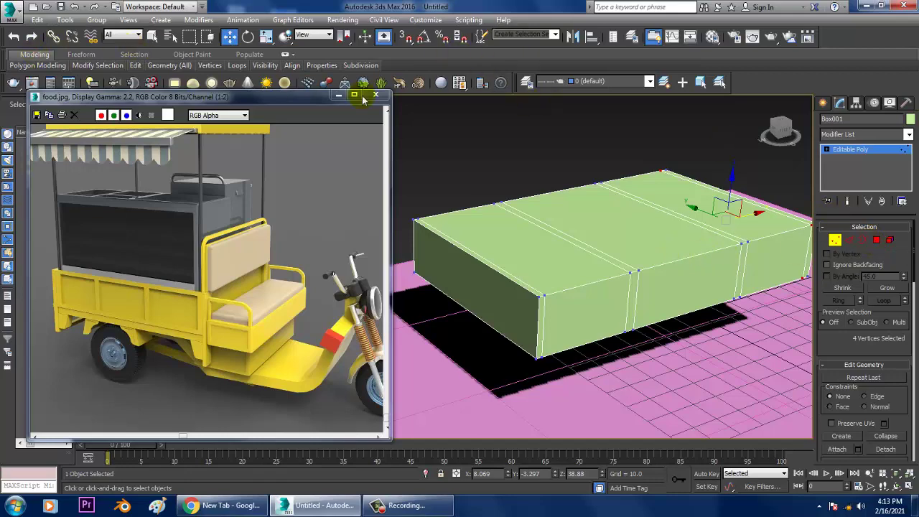
left_click(284, 54)
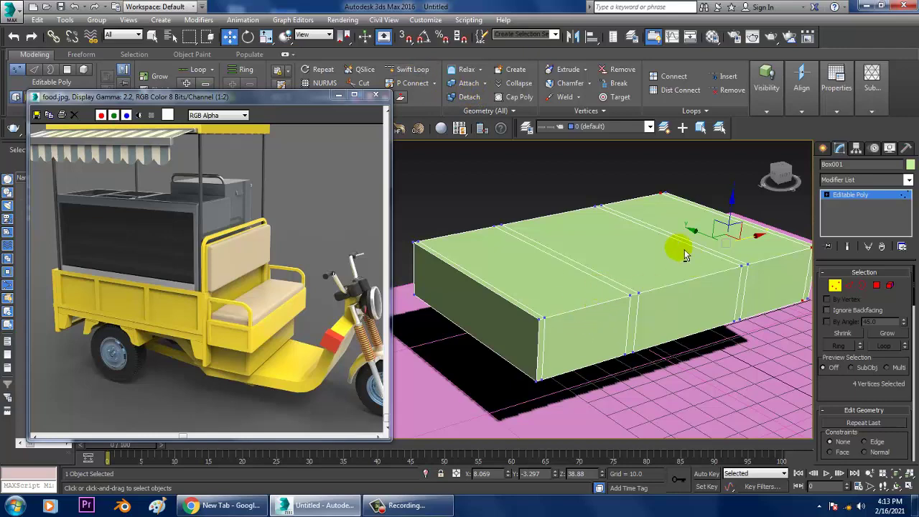
left_click(412, 70)
middle_click_drag(531, 230, 550, 242, "alt")
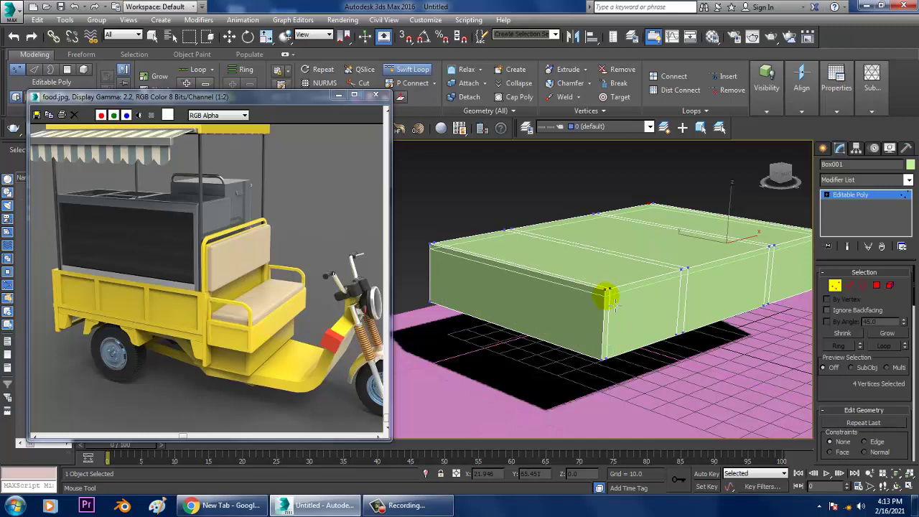
left_click(606, 350)
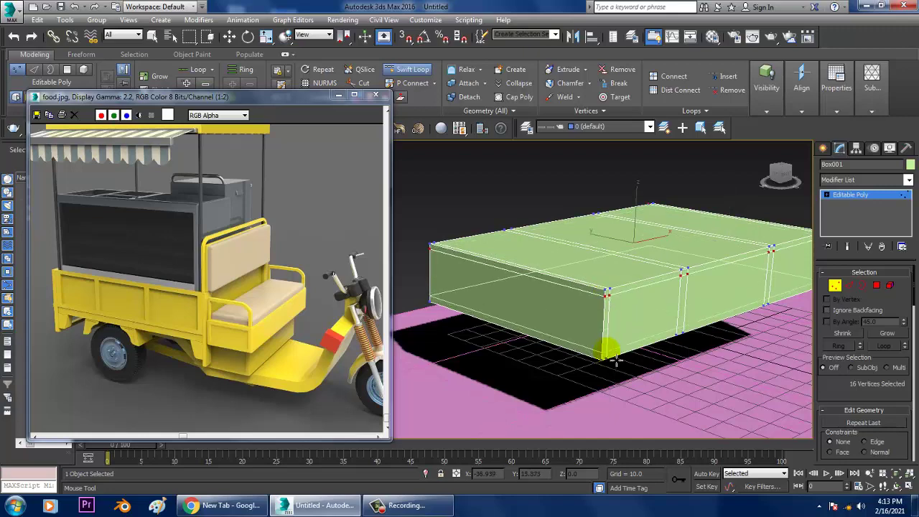
middle_click_drag(615, 361, 682, 284, "alt")
right_click(671, 283)
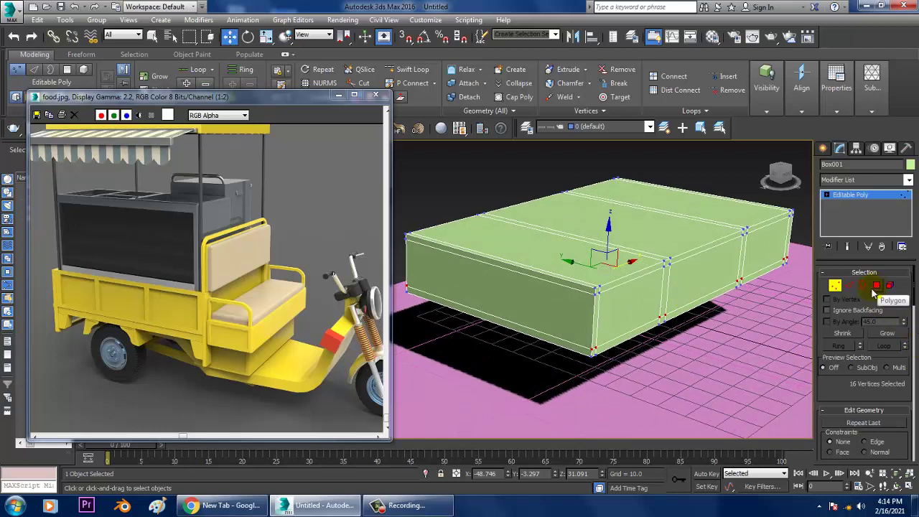
Add a second Swift Loop edge loop around the box's sides.
middle_click_drag(559, 262, 580, 269, "alt")
left_click(407, 69)
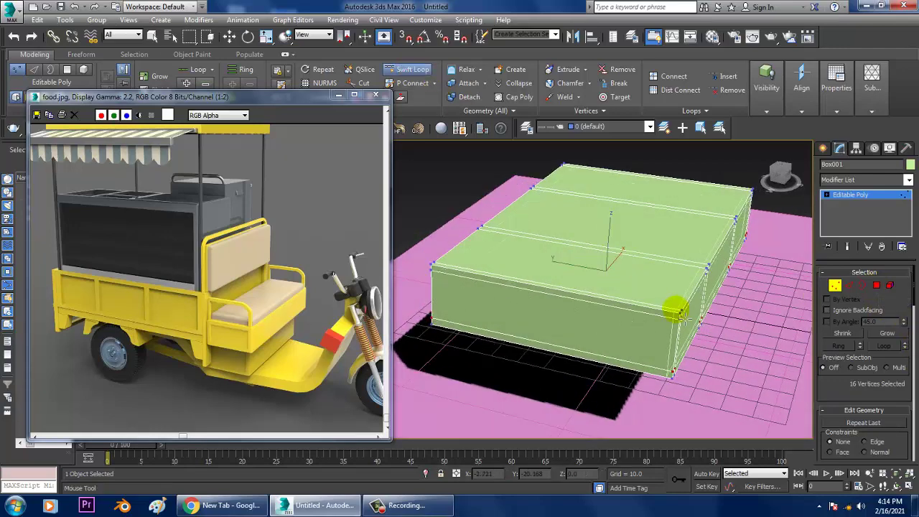
left_click(678, 312)
middle_click_drag(675, 307, 664, 305, "alt")
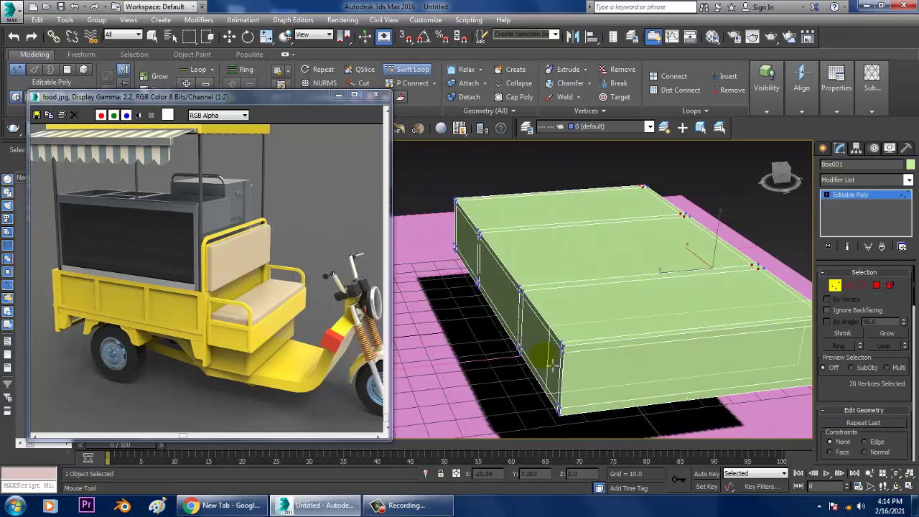
middle_click_drag(576, 351, 574, 349, "alt")
right_click(696, 334)
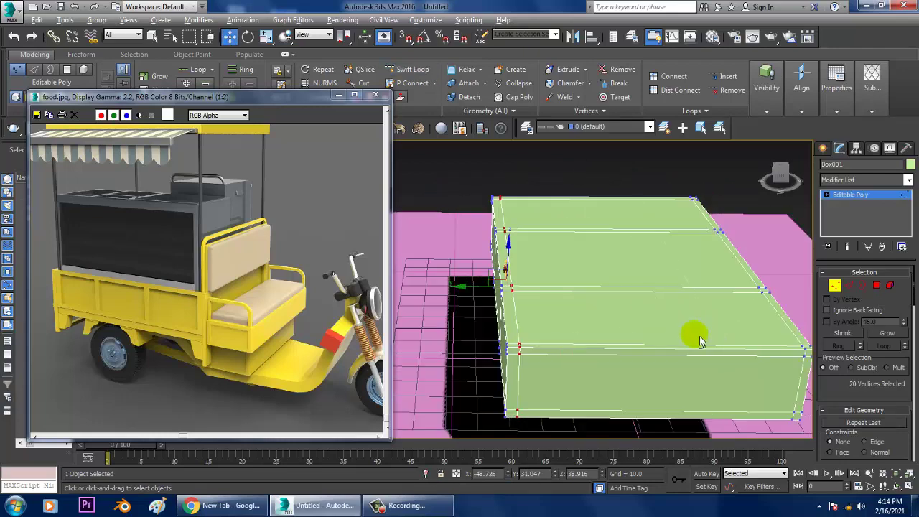
Nudge the vertices on the box's right edge slightly left in the Front view.
key("alt+w")
key("alt+w")
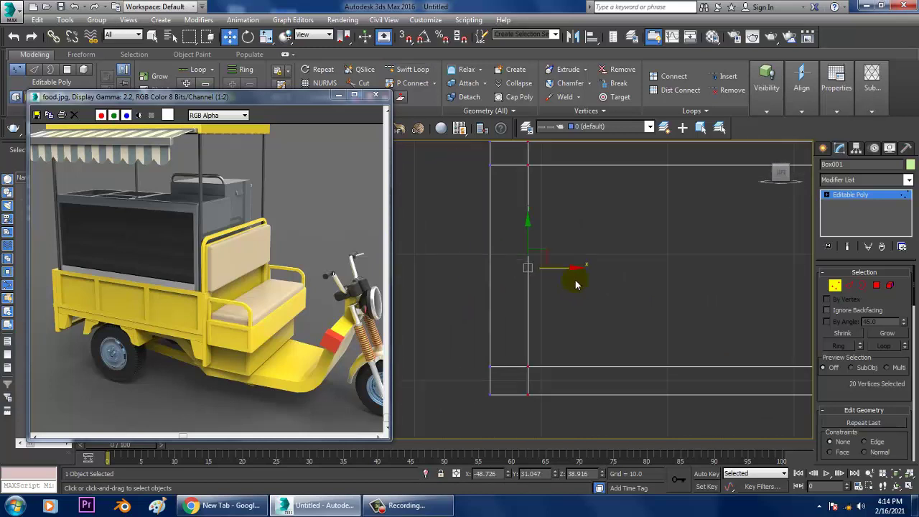
key("f")
scroll(590, 291, "up", 3)
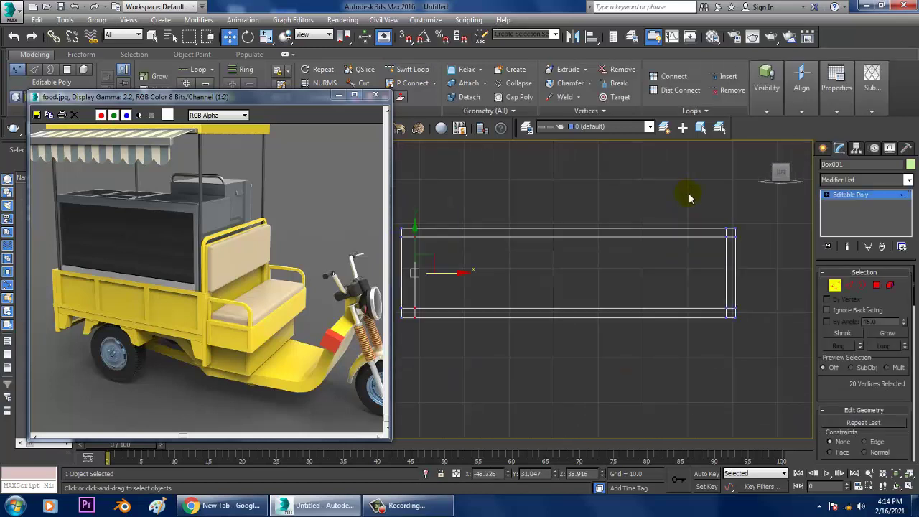
left_click_drag(687, 190, 734, 336)
left_click_drag(762, 282, 758, 282)
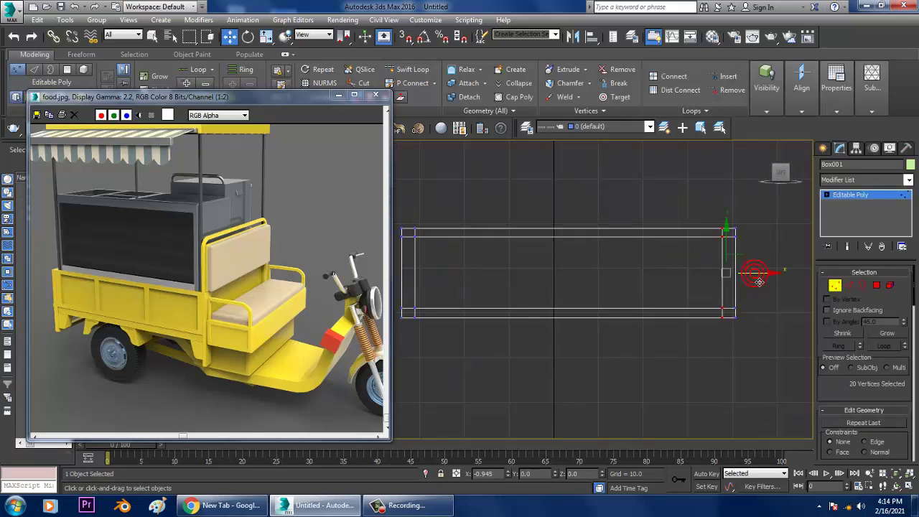
key("alt+w")
middle_click(687, 345)
key("alt+w")
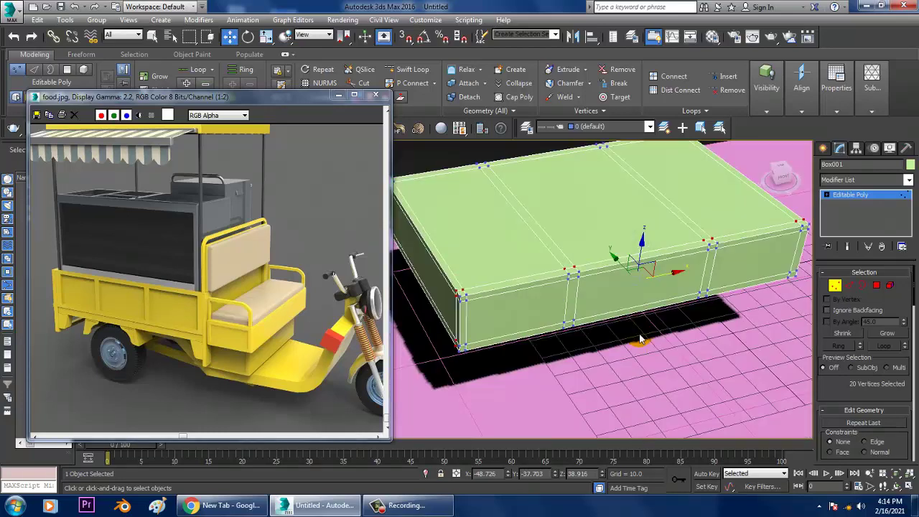
middle_click_drag(753, 318, 846, 277, "alt")
Select the five inner top polygons and extrude them with a small negative height.
left_click(876, 286)
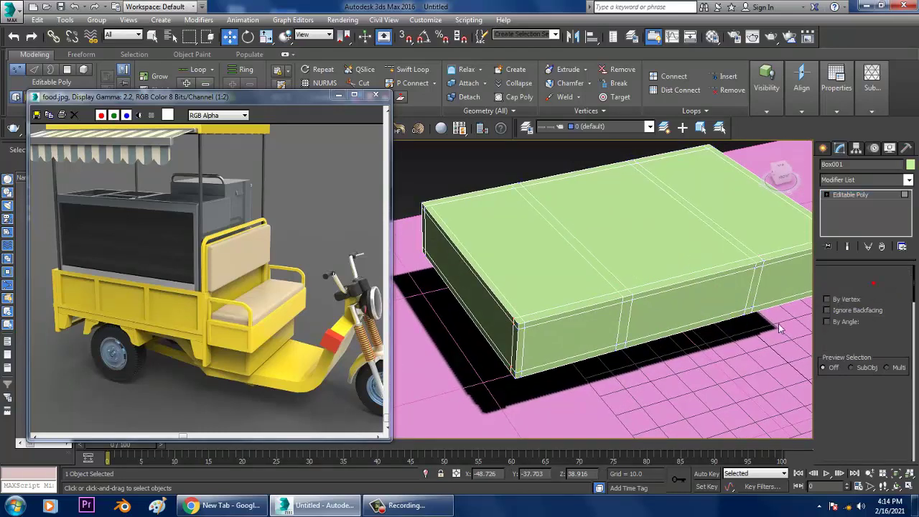
left_click(536, 266)
left_click(607, 271, "ctrl")
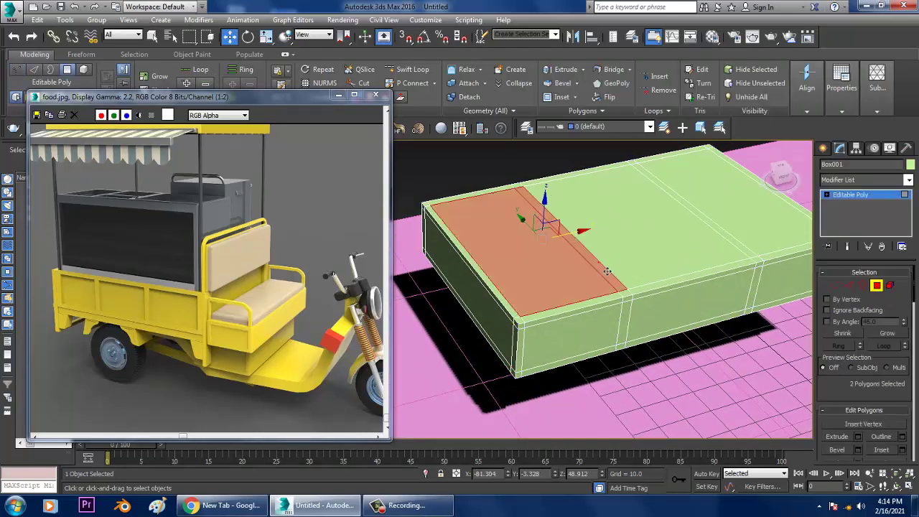
left_click(649, 258, "ctrl")
left_click(733, 247, "ctrl")
left_click(757, 236, "ctrl")
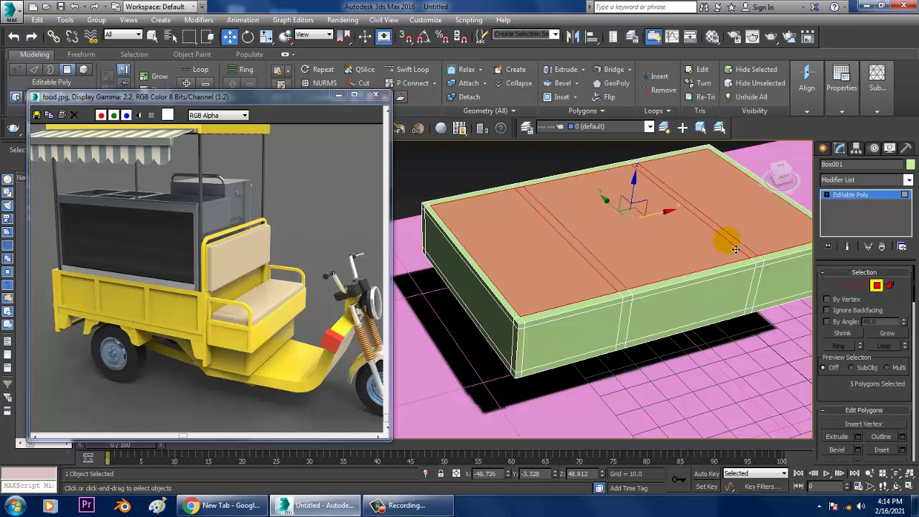
left_click(857, 437)
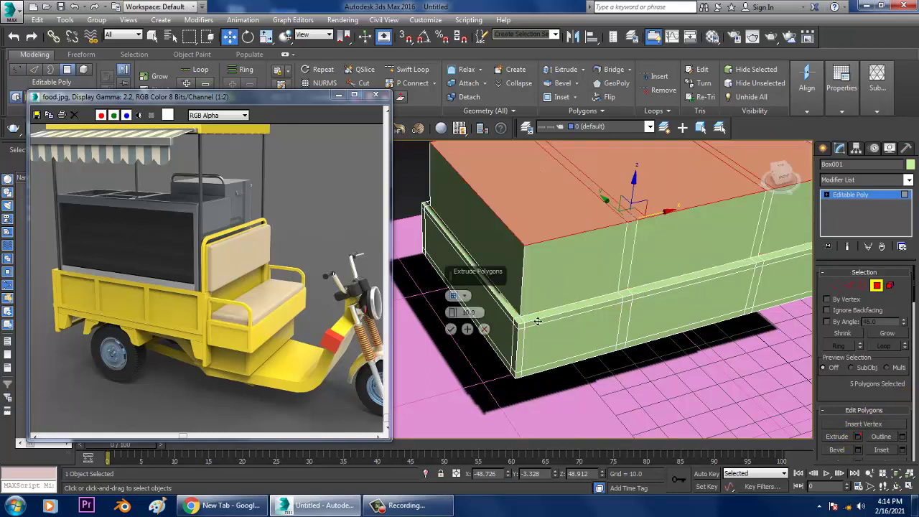
mouse_move(452, 313)
left_mouse_down()
mouse_move(476, 368)
mouse_move(434, 346)
left_mouse_up()
left_click(450, 330)
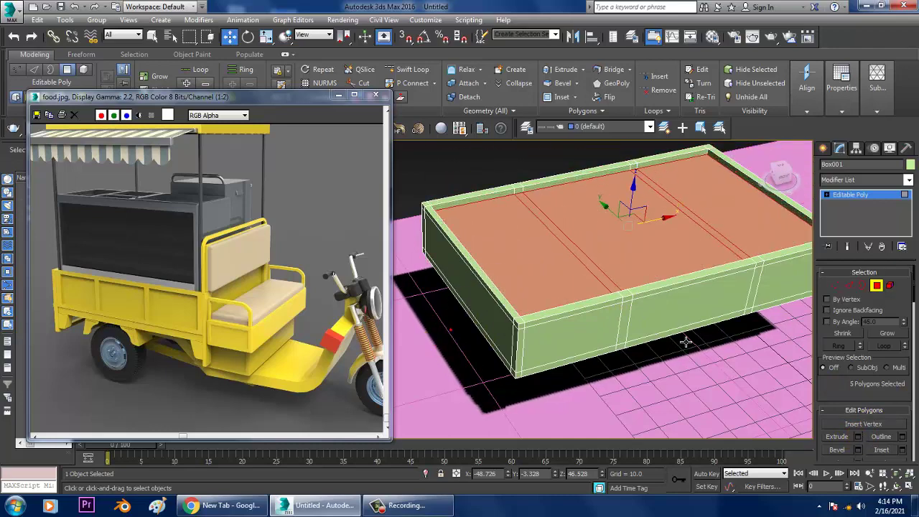
middle_click_drag(451, 332, 634, 318, "alt")
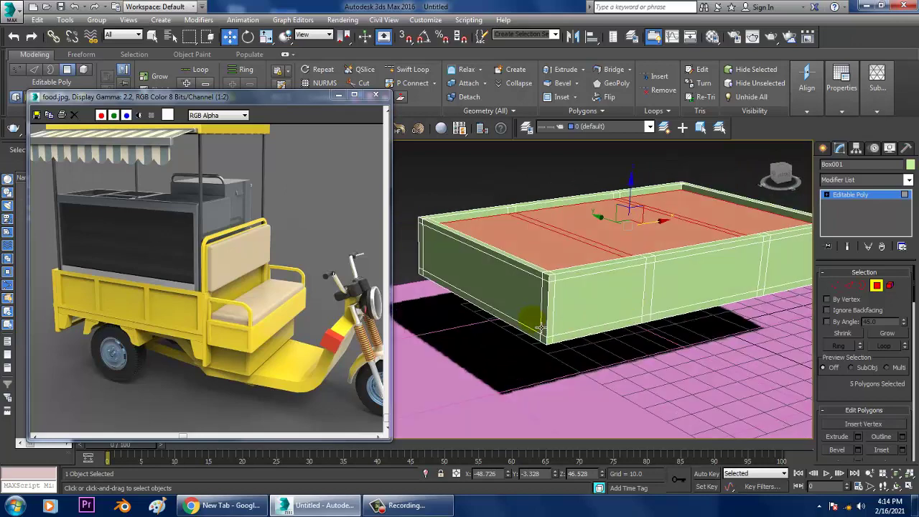
Select the top rim, side and bottom border strips, corners and divider on the long side.
left_click(562, 272)
scroll(557, 272, "up", 3)
left_click(554, 305, "ctrl")
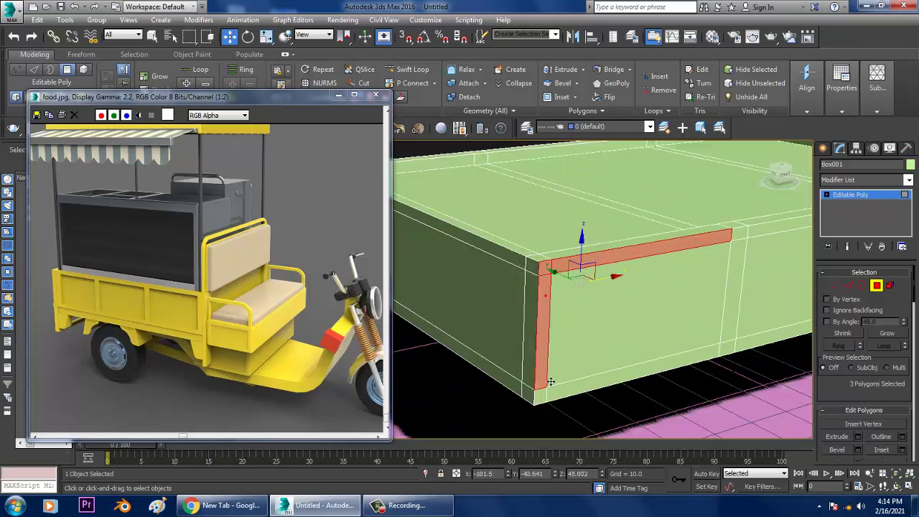
left_click(549, 401, "ctrl")
left_click(595, 396, "ctrl")
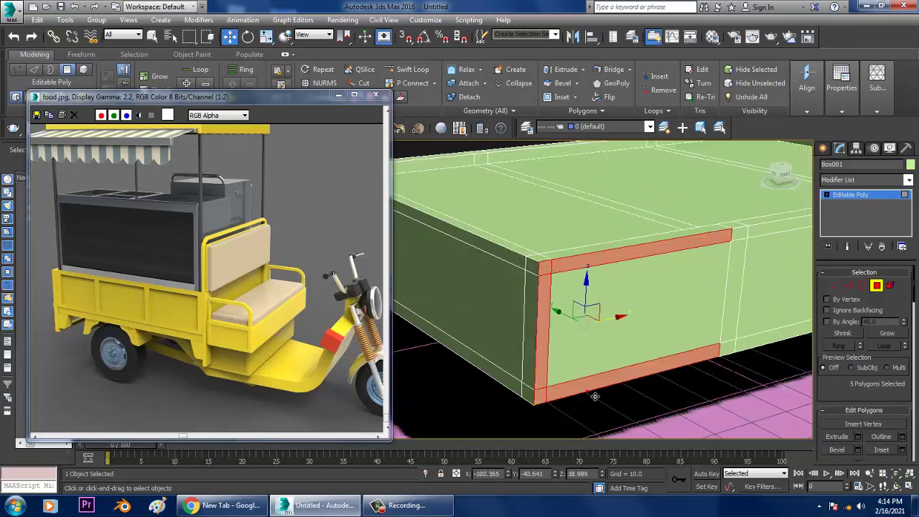
left_click(726, 350, "ctrl")
left_click(728, 294, "ctrl")
mouse_move(728, 294)
middle_mouse_down("alt")
mouse_move(686, 271)
mouse_move(703, 252)
middle_mouse_up("alt")
left_click(704, 252, "ctrl")
left_click(666, 368, "ctrl")
left_click(752, 343, "ctrl")
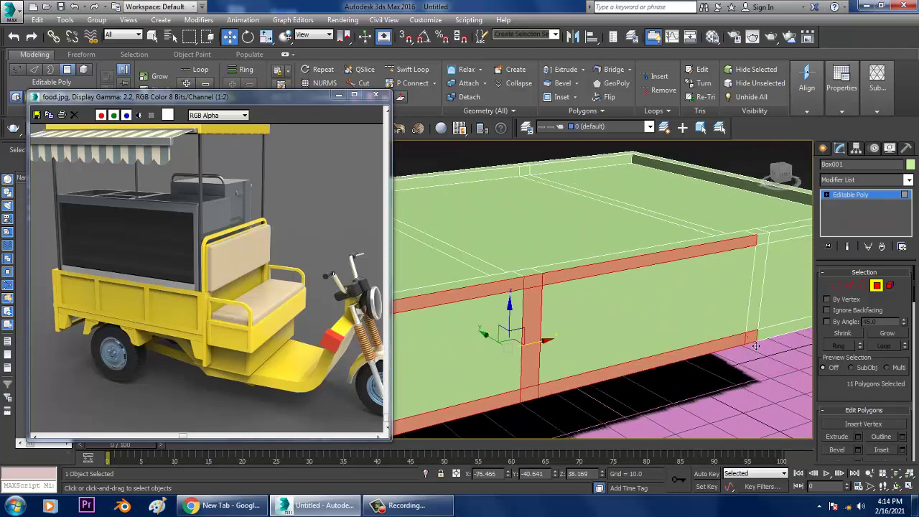
left_click(762, 324, "ctrl")
Add the remaining border, end corner, end and bottom strips to the selection.
mouse_move(762, 324)
middle_mouse_down("alt")
mouse_move(687, 242)
mouse_move(739, 257)
middle_mouse_up("alt")
left_click(688, 258, "ctrl")
left_click(717, 239, "ctrl")
left_click(731, 227, "ctrl")
left_click(732, 266, "ctrl")
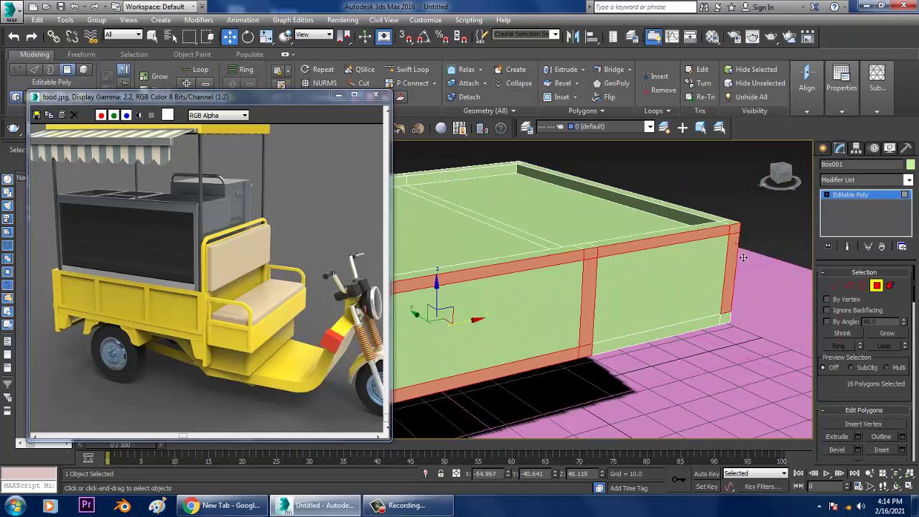
left_click(721, 332, "ctrl")
scroll(721, 331, "down", 4)
left_click(700, 300, "ctrl")
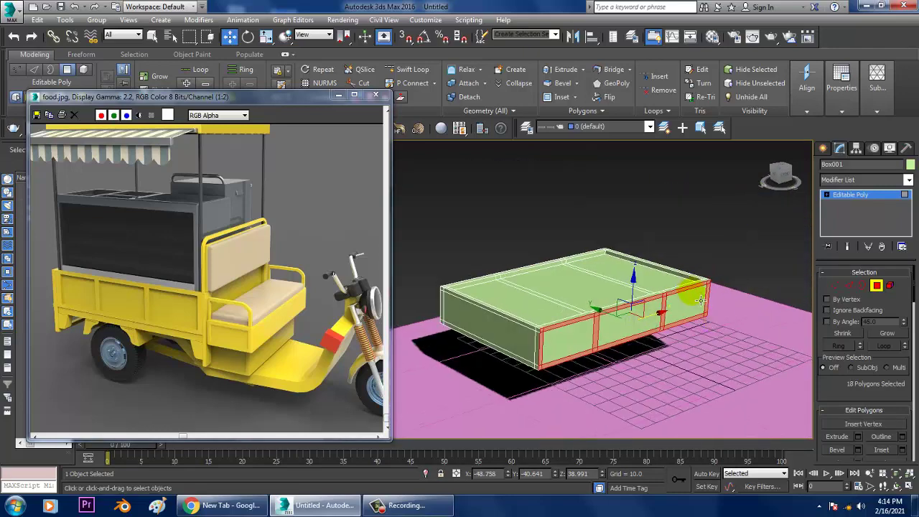
Extrude the selected strips to a height of 1.198, then clear the selection.
left_click(856, 436)
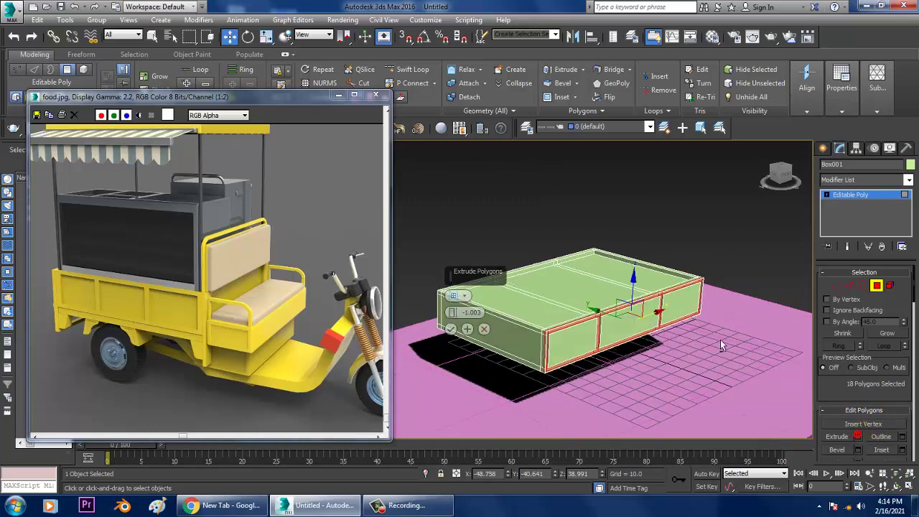
middle_click_drag(719, 340, 704, 337, "alt")
left_click_drag(456, 310, 459, 300)
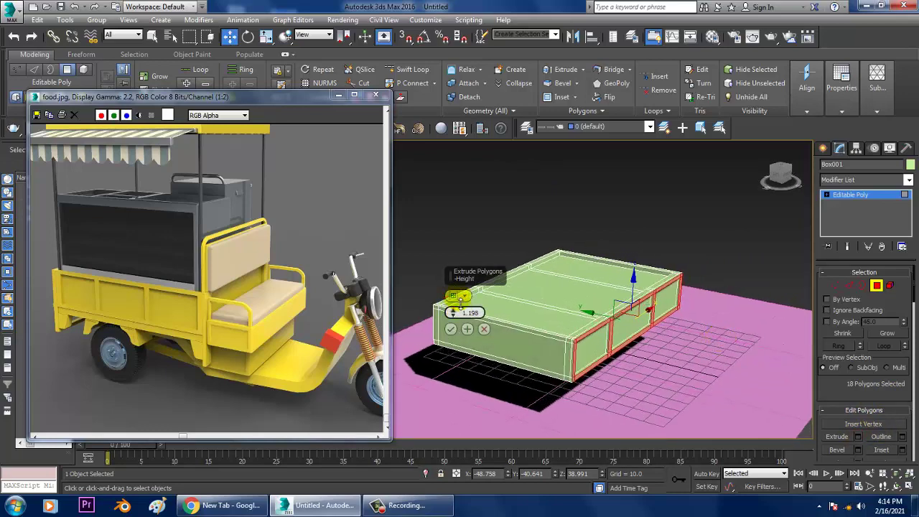
left_click(450, 329)
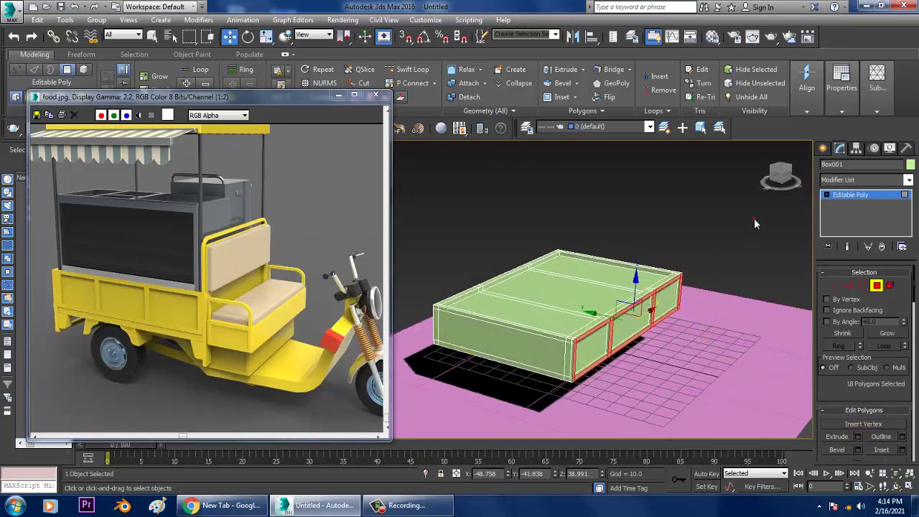
left_click(712, 245)
mouse_move(712, 246)
middle_mouse_down("alt")
mouse_move(713, 269)
mouse_move(632, 272)
mouse_move(656, 313)
mouse_move(663, 260)
mouse_move(690, 252)
mouse_move(687, 246)
mouse_move(682, 258)
middle_mouse_up("alt")
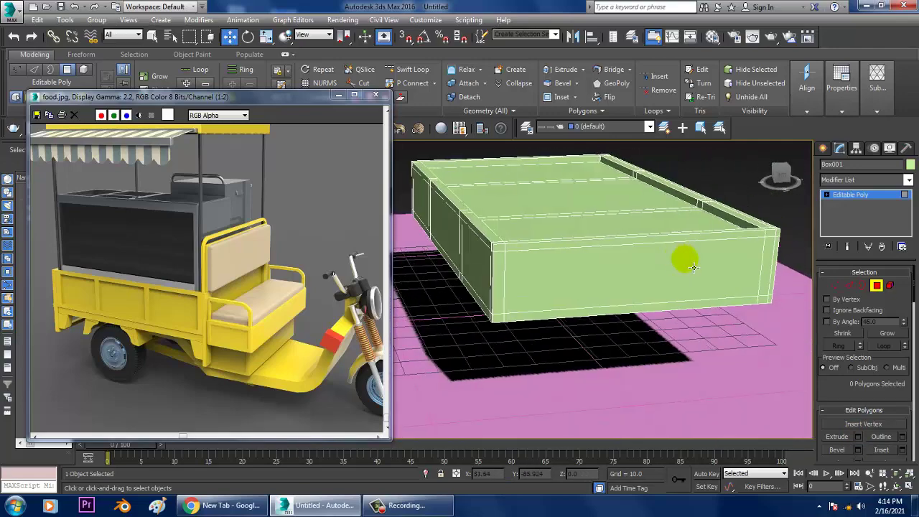
Select the border strips and long top strip around the next side panel.
left_click(765, 255)
scroll(779, 258, "up", 2)
scroll(779, 259, "up", 3)
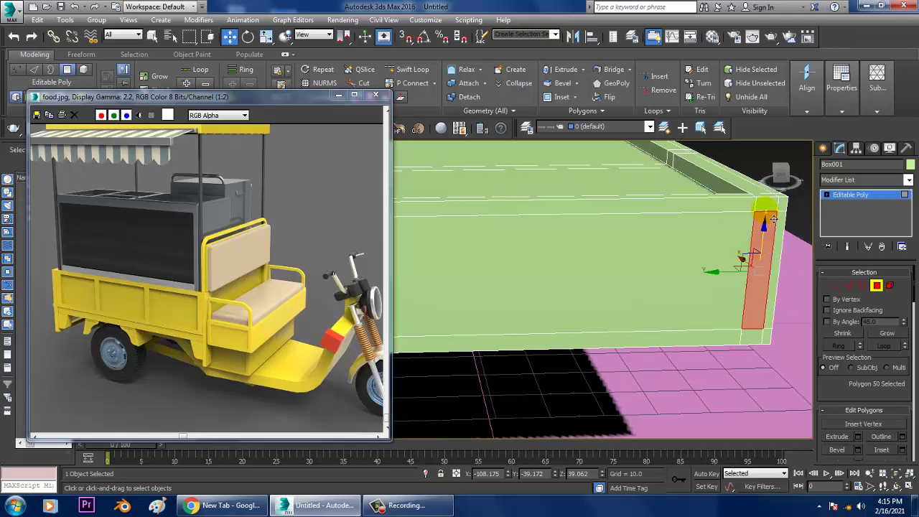
middle_click_drag(794, 209, 779, 198, "alt")
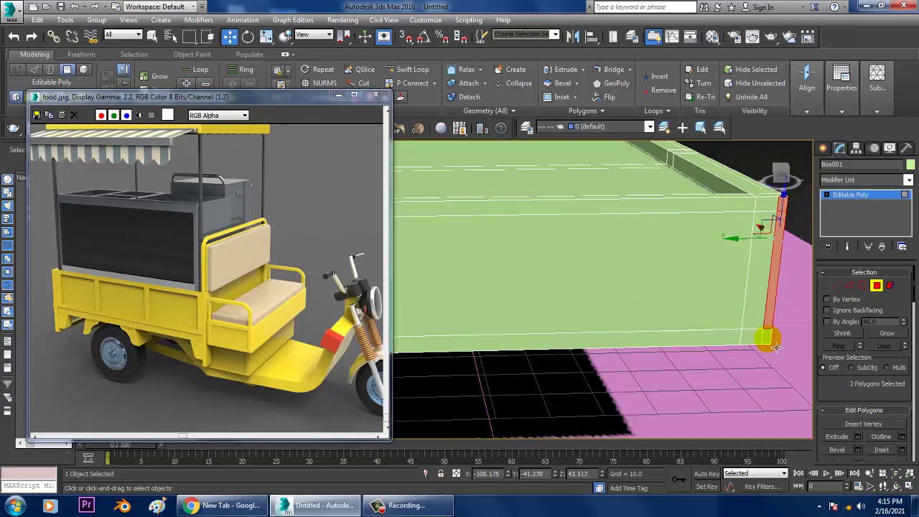
left_click(764, 336, "ctrl")
left_click(765, 237, "ctrl")
left_click(731, 202, "ctrl")
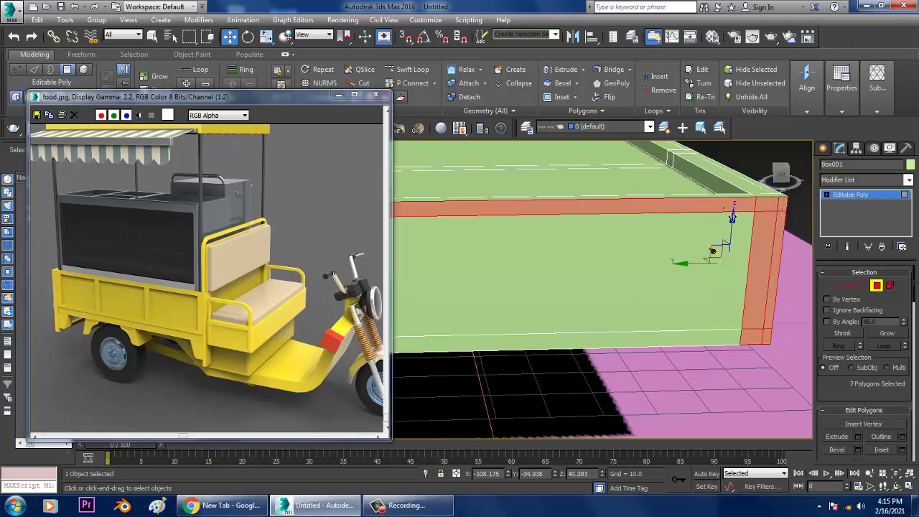
Add the corner, vertical and bottom strips of that panel to the selection.
scroll(689, 242, "down", 3)
scroll(496, 221, "up", 4)
left_click(452, 201, "ctrl")
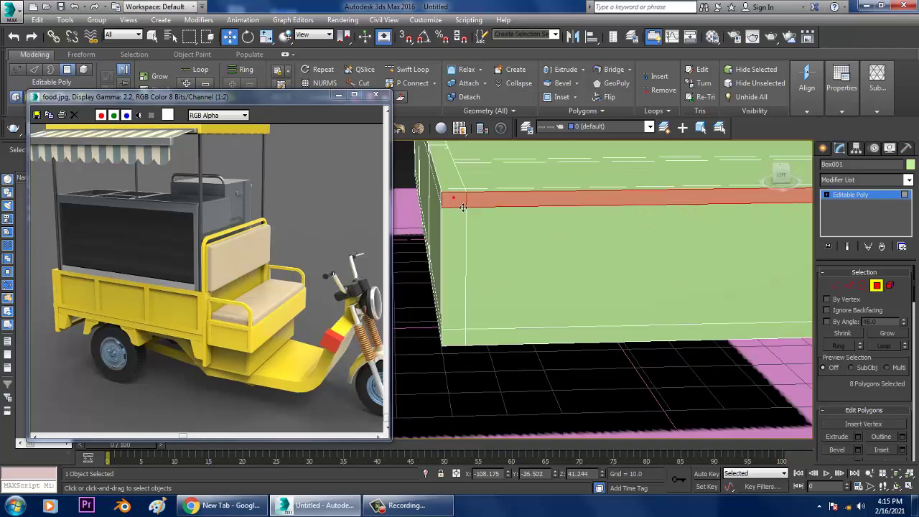
left_click(452, 316, "ctrl")
left_click(451, 334, "ctrl")
scroll(785, 258, "down", 3)
middle_click_drag(785, 259, 752, 325, "alt")
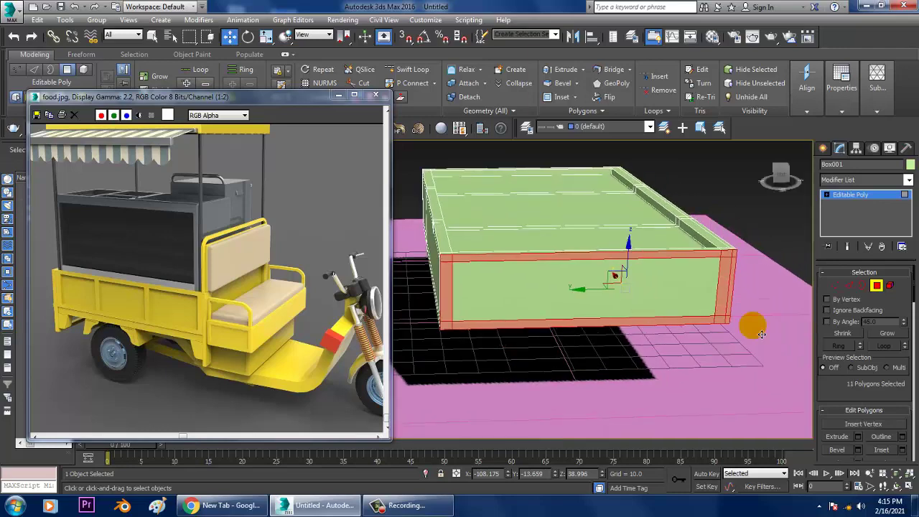
Extrude the selected strips by 1.198 and clear the selection.
left_click(859, 436)
middle_click_drag(595, 345, 496, 357, "alt")
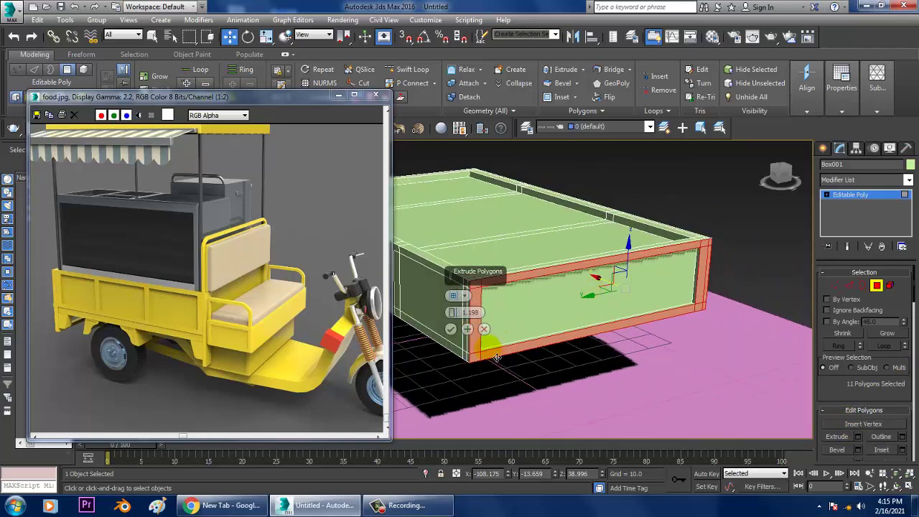
left_click(451, 329)
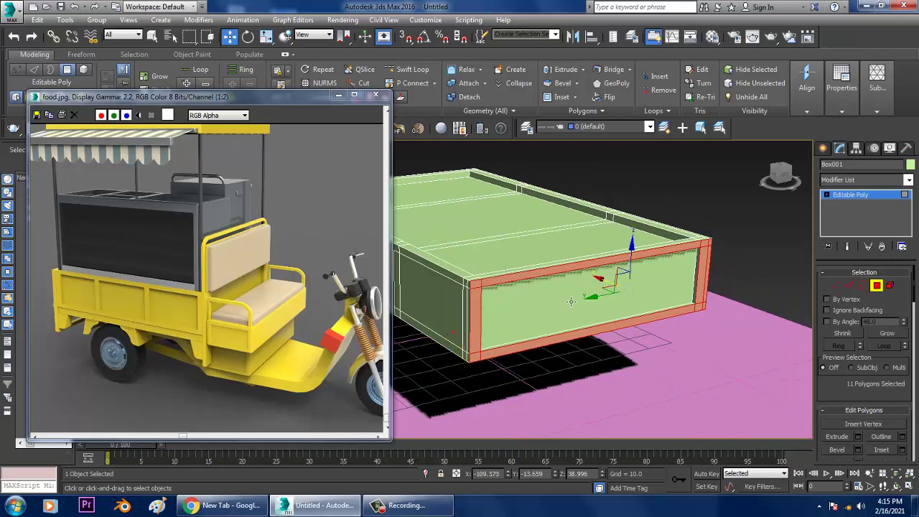
left_click(706, 201)
Select the corner face, vertical corner strip and top-edge border strips on another side.
scroll(628, 282, "up", 5)
left_click(627, 273)
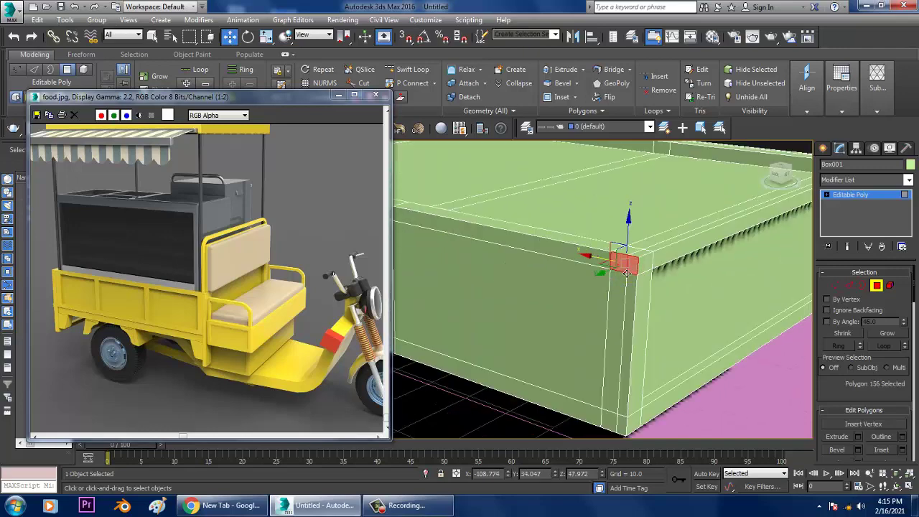
left_click(636, 302, "shift")
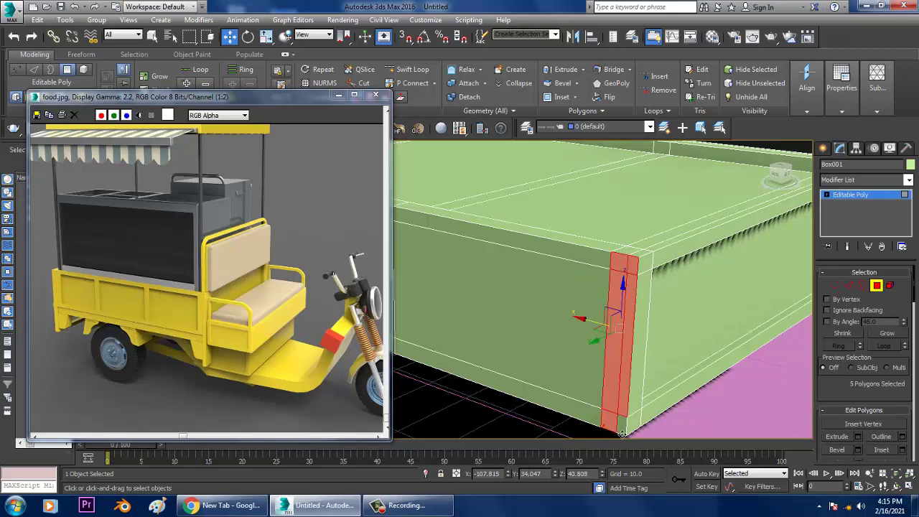
middle_click_drag(621, 397, 662, 318)
left_click(753, 209, "ctrl")
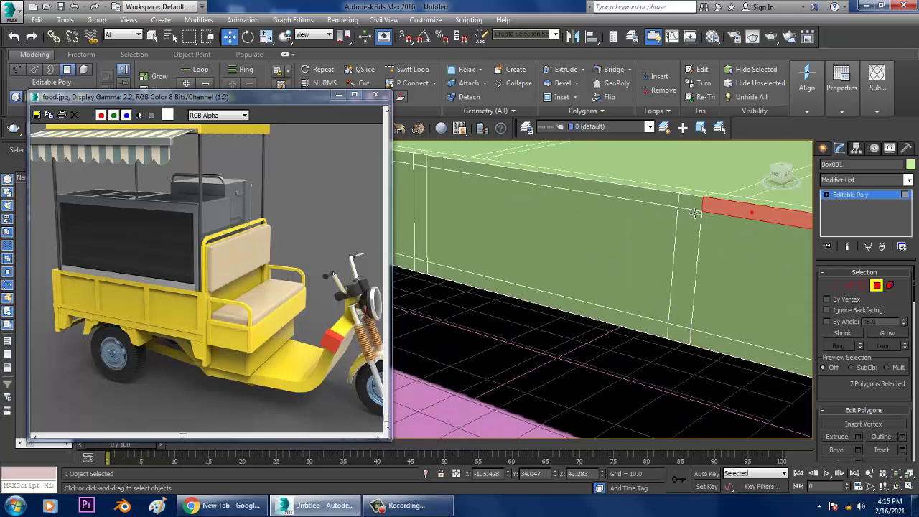
left_click(690, 297, "shift")
left_click(729, 353, "shift")
Add the top-left edge strip and one more strip to the selection.
middle_click_drag(729, 352, 605, 230, "alt")
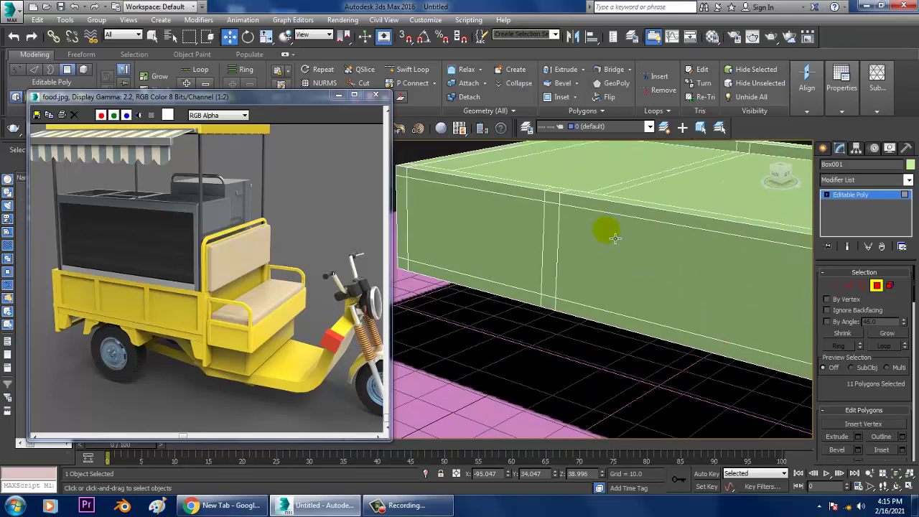
left_click_drag(595, 219, 591, 216)
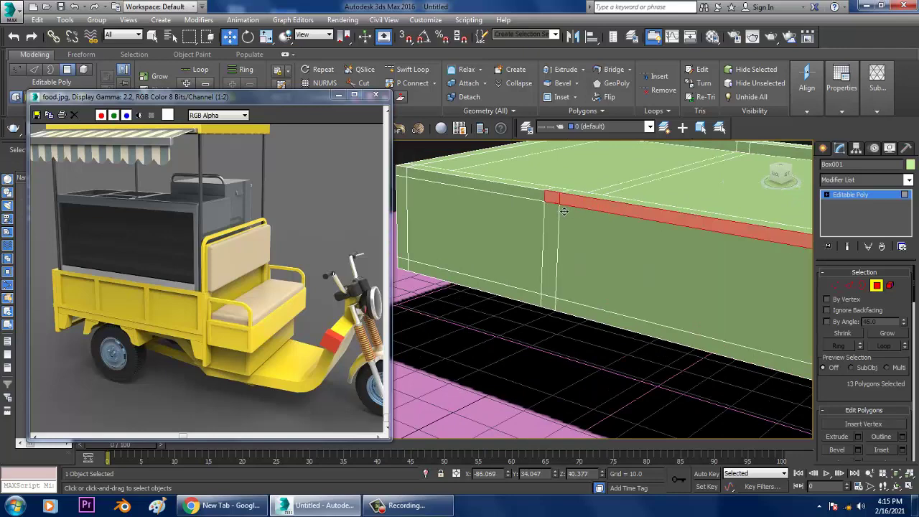
middle_click_drag(596, 317, 584, 220, "alt")
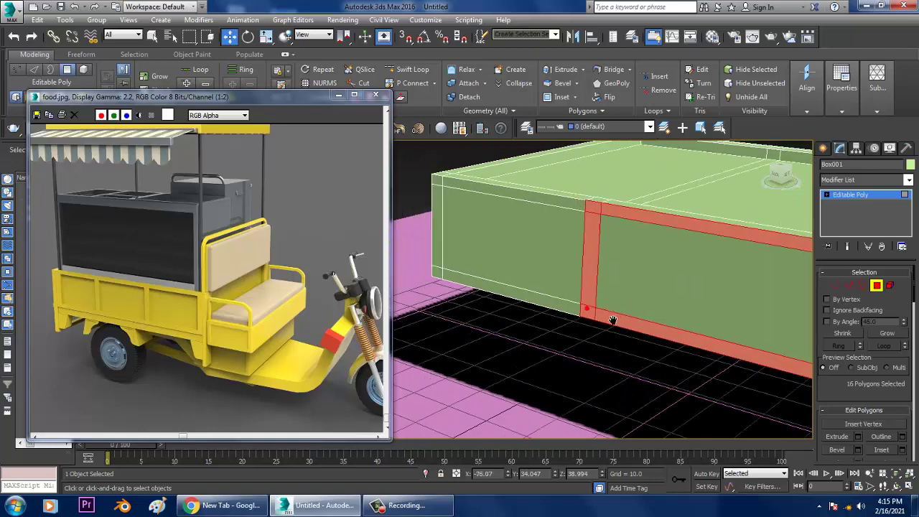
left_click(583, 220, "ctrl")
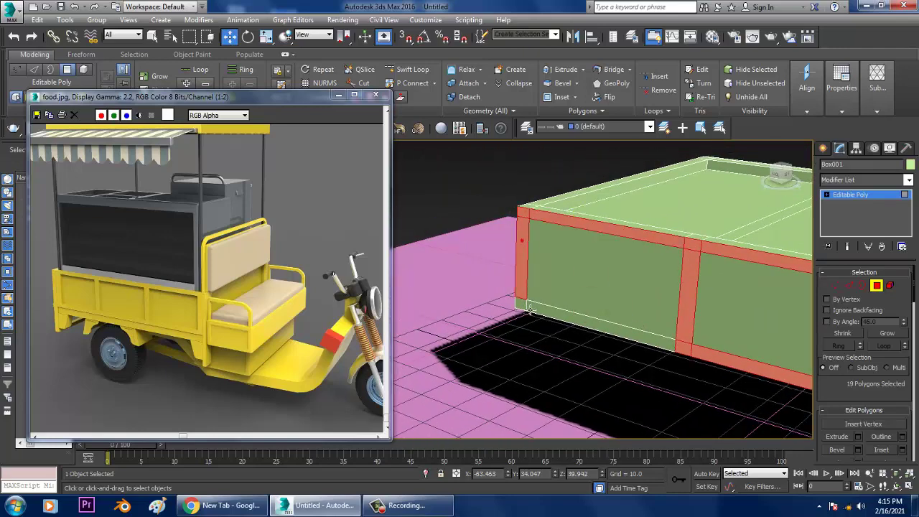
left_click(553, 319, "ctrl")
mouse_move(554, 318)
middle_mouse_down("alt")
mouse_move(739, 340)
mouse_move(674, 314)
middle_mouse_up("alt")
Extrude the selected strips as 1.198 ribs and clear the selection.
left_click(857, 436)
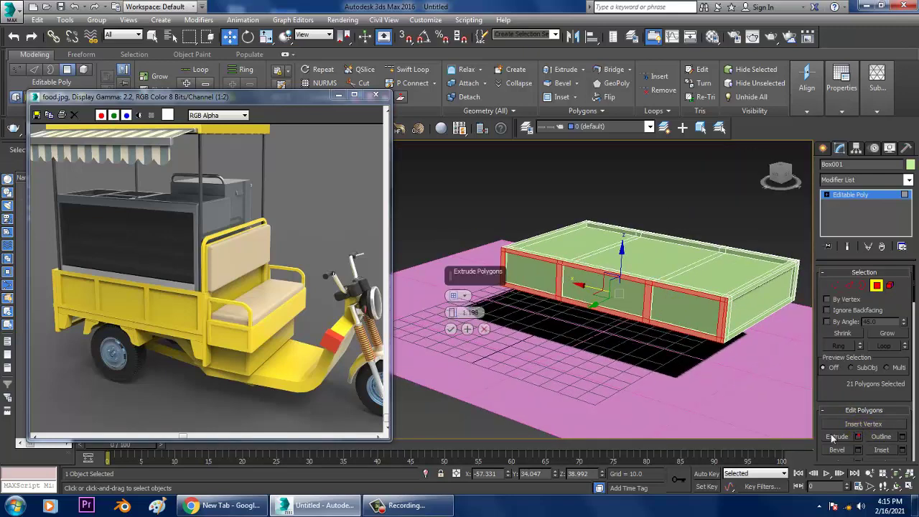
left_click(441, 322)
left_click(486, 243)
mouse_move(782, 298)
middle_mouse_down("alt")
mouse_move(689, 287)
mouse_move(730, 300)
mouse_move(666, 283)
middle_mouse_up("alt")
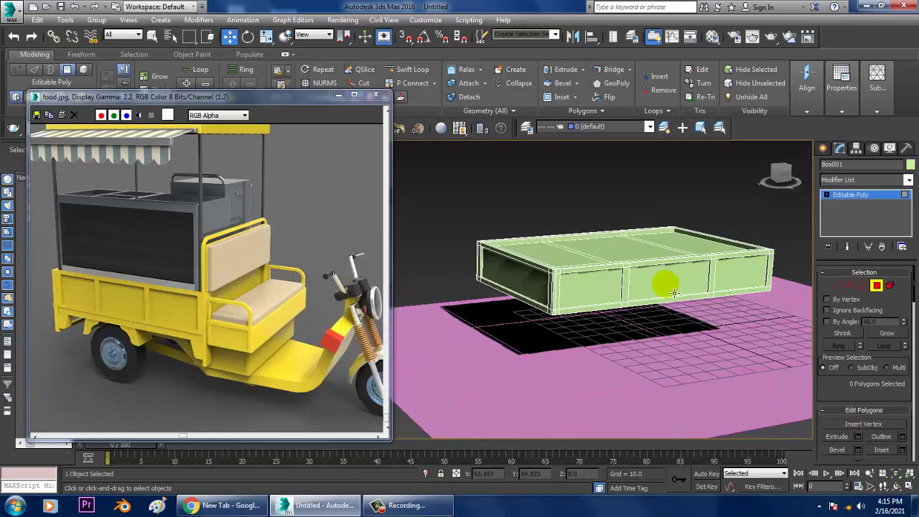
Zoom the food.jpg reference onto the rear wheel, move it left, and maximize the Top viewport.
left_click(117, 312, "ctrl")
middle_click_drag(155, 329, 264, 265)
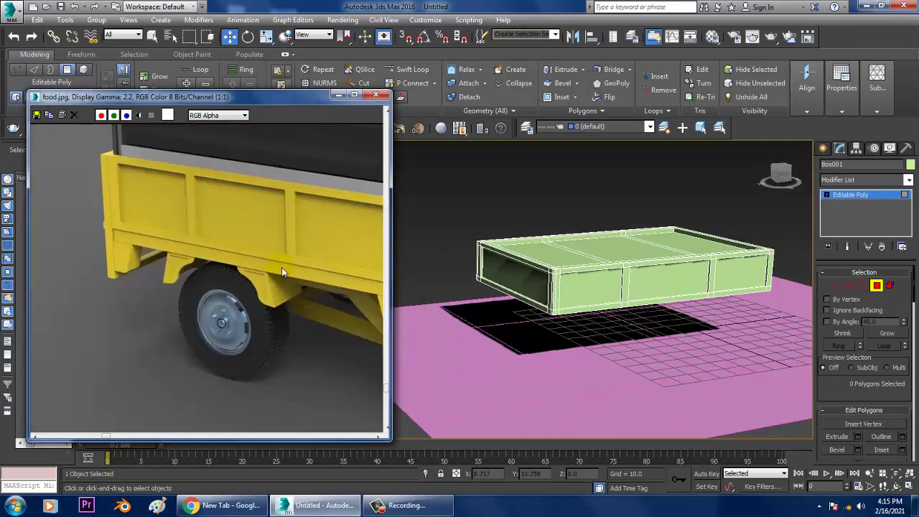
middle_click_drag(721, 352, 693, 323)
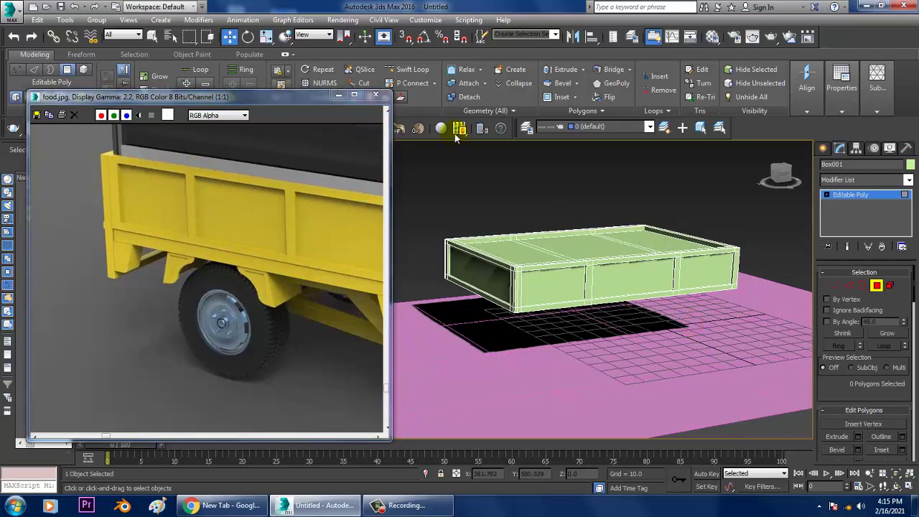
left_click_drag(299, 100, 226, 107)
middle_click_drag(535, 238, 566, 238)
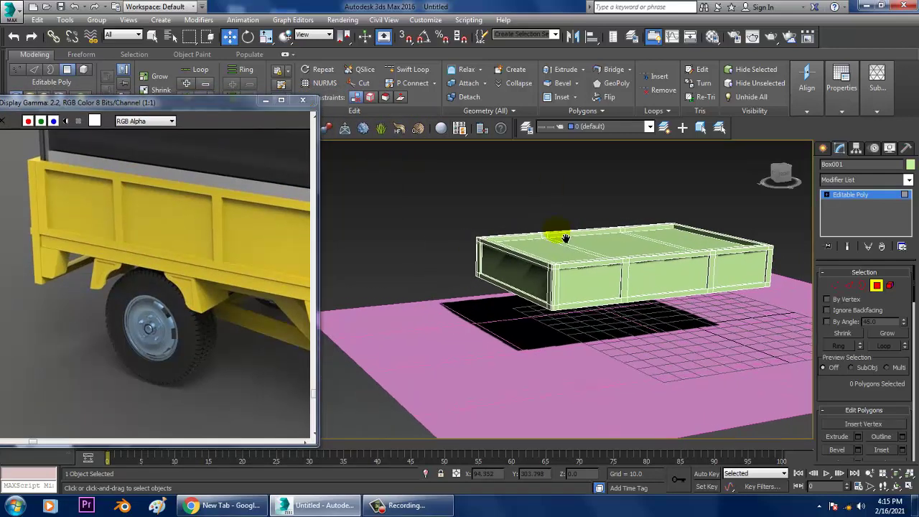
key("alt+w")
key("alt+w")
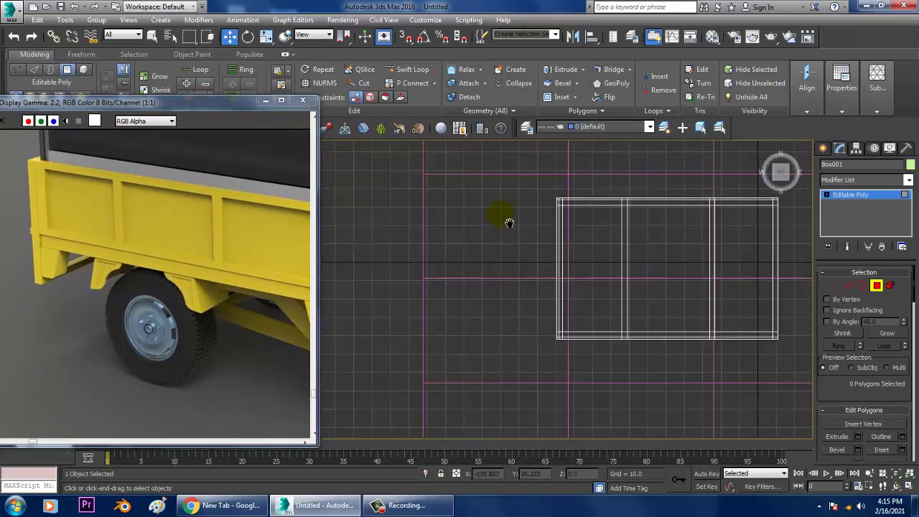
Draw a thin Box002 floor slab over the cargo bed's footprint in the Top view.
scroll(514, 226, "down", 3)
scroll(514, 226, "up", 2)
left_click(823, 147)
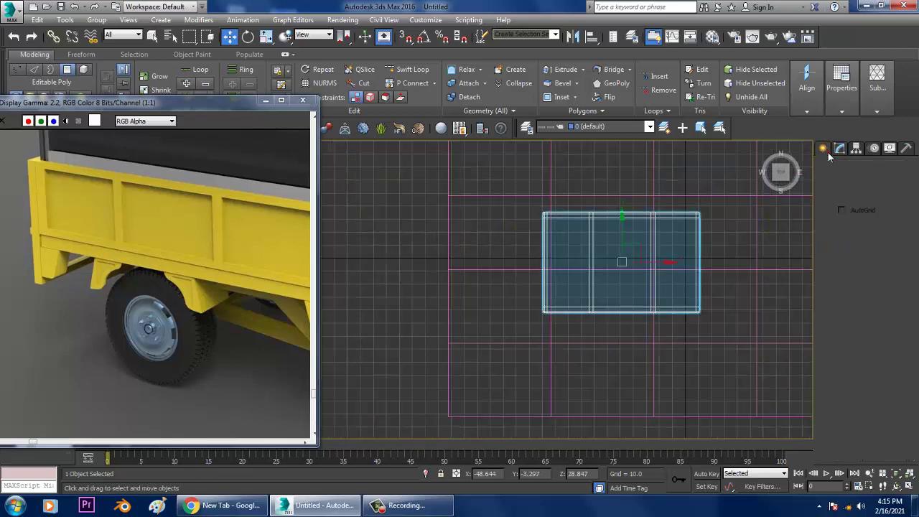
left_click(843, 221)
middle_click_drag(634, 254, 598, 254)
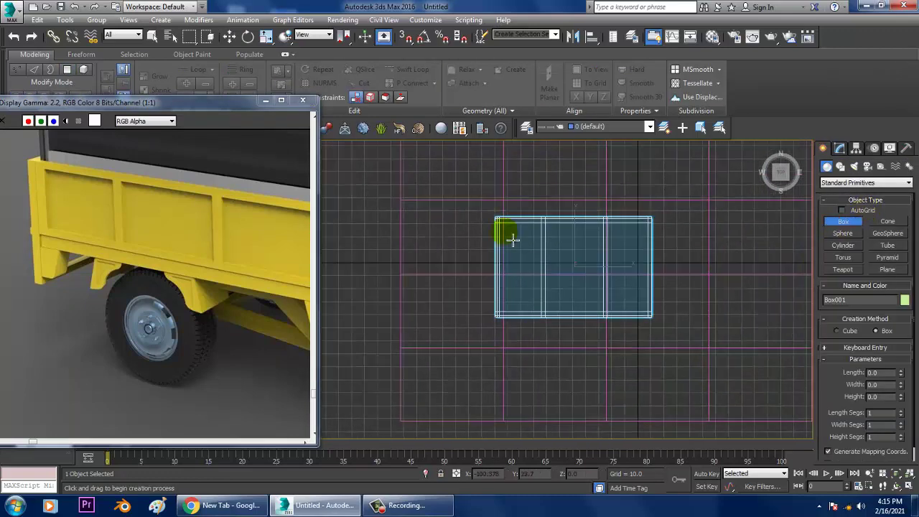
scroll(505, 225, "up", 2)
mouse_move(500, 220)
left_mouse_down()
mouse_move(721, 361)
mouse_move(717, 350)
left_mouse_up()
left_click(718, 350)
Move the slab up along Z to Z 24.727 in the Perspective view.
key("w")
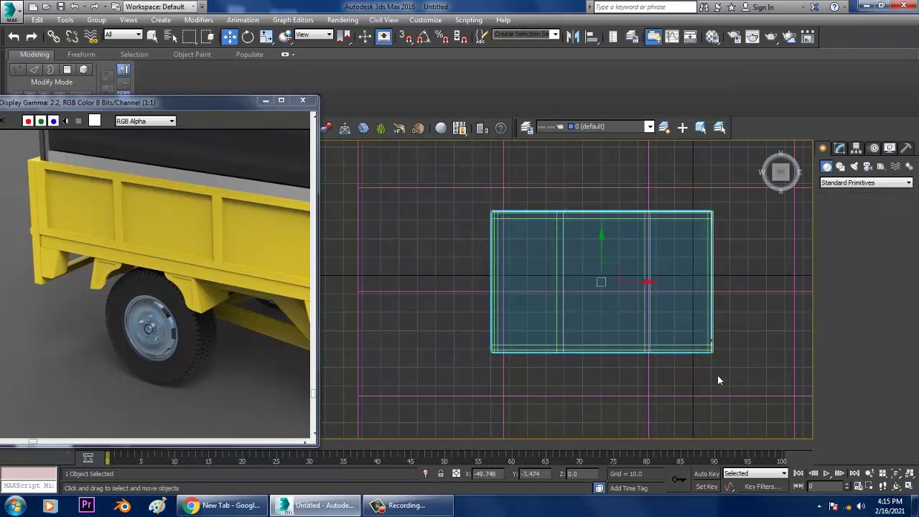
key("alt+w")
key("alt+w")
middle_click_drag(519, 313, 553, 327)
key("r")
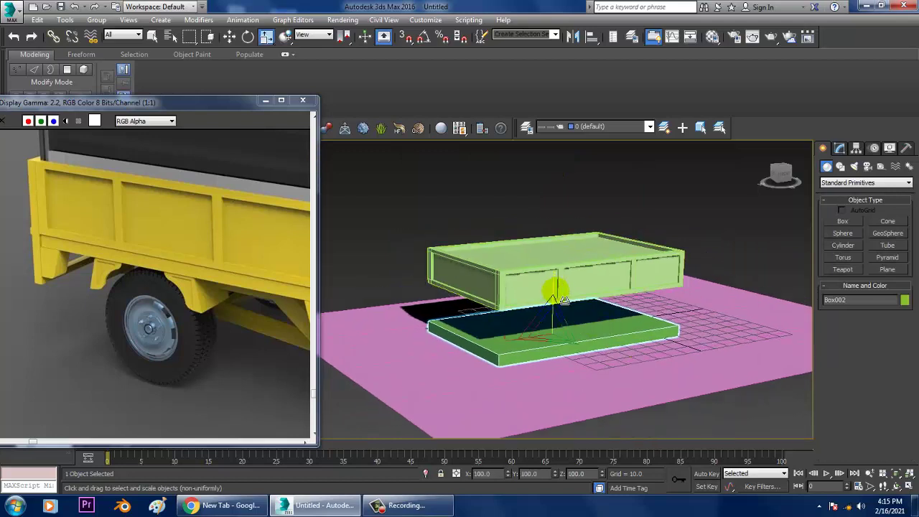
key("w")
left_click_drag(567, 320, 569, 264)
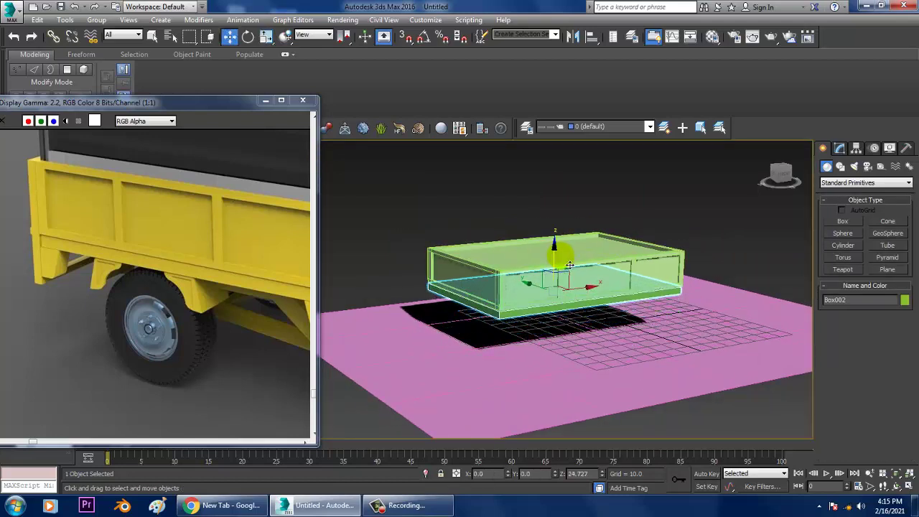
Colour the bed, floor slab and ground plane light grey.
left_click_drag(479, 211, 679, 429)
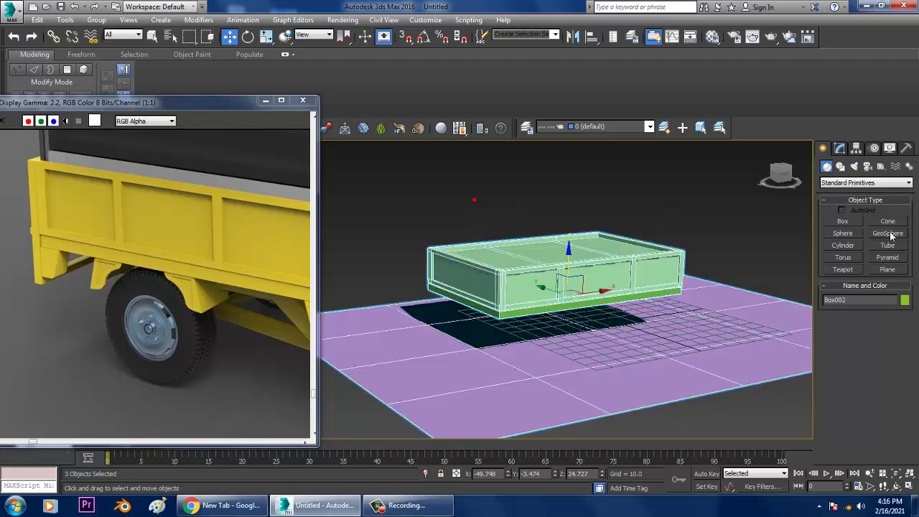
left_click(905, 300)
left_click(522, 320)
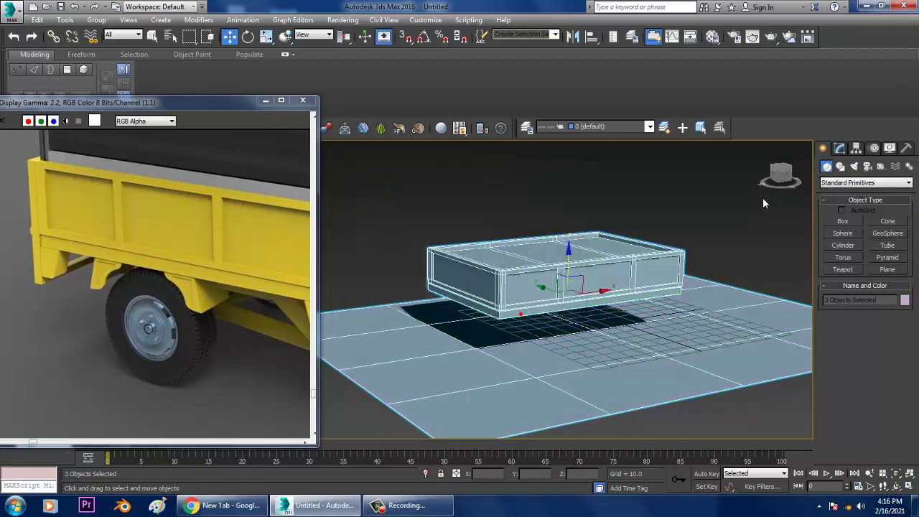
left_click(573, 318)
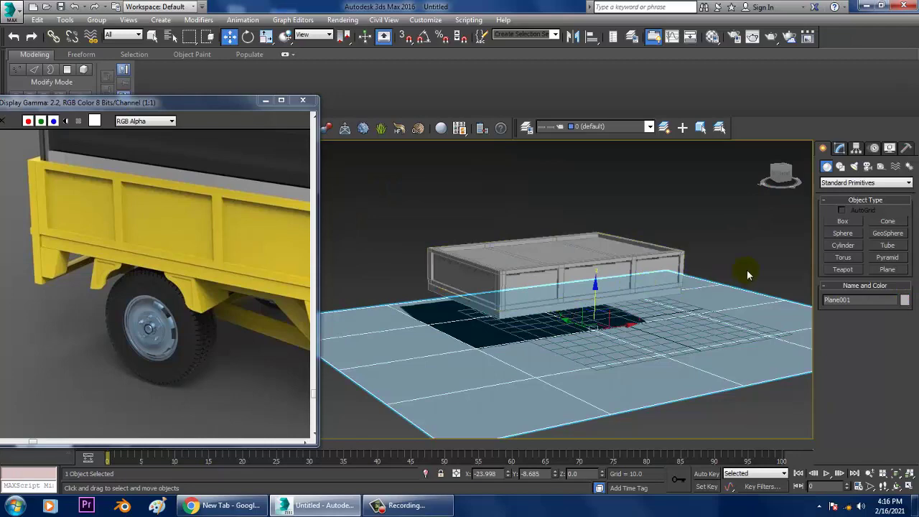
left_click(550, 305)
Draw a small upright Box003 at the cargo bed's corner in the Top view.
key("alt+w")
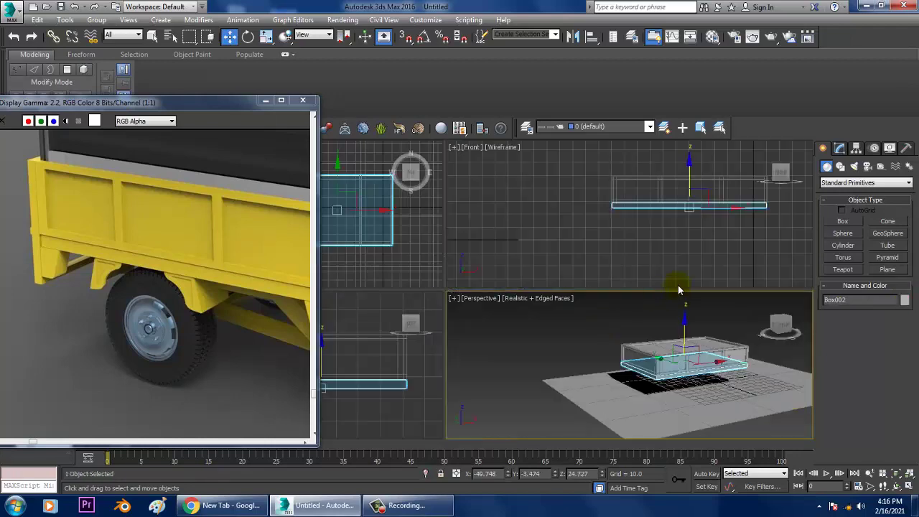
key("alt+w")
middle_click_drag(461, 236, 646, 267)
scroll(641, 279, "up", 2)
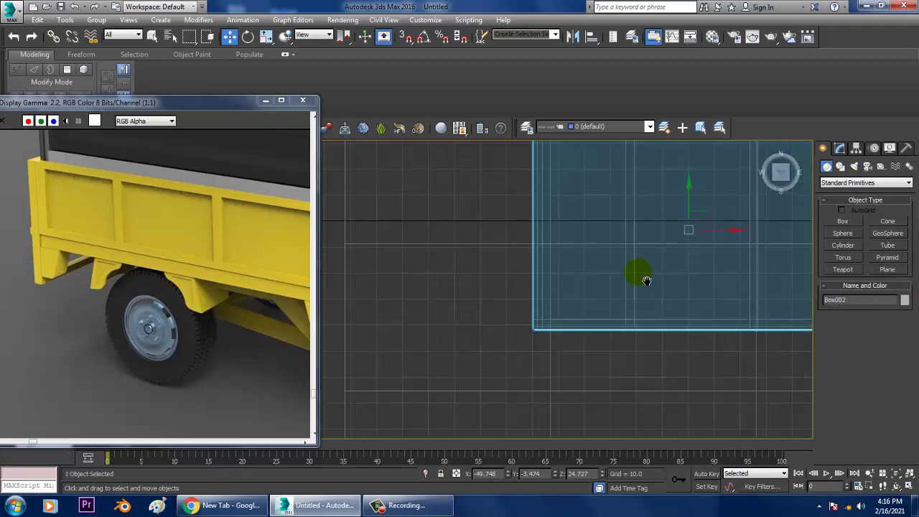
scroll(637, 282, "up", 1)
scroll(638, 282, "down", 3)
scroll(606, 264, "up", 3)
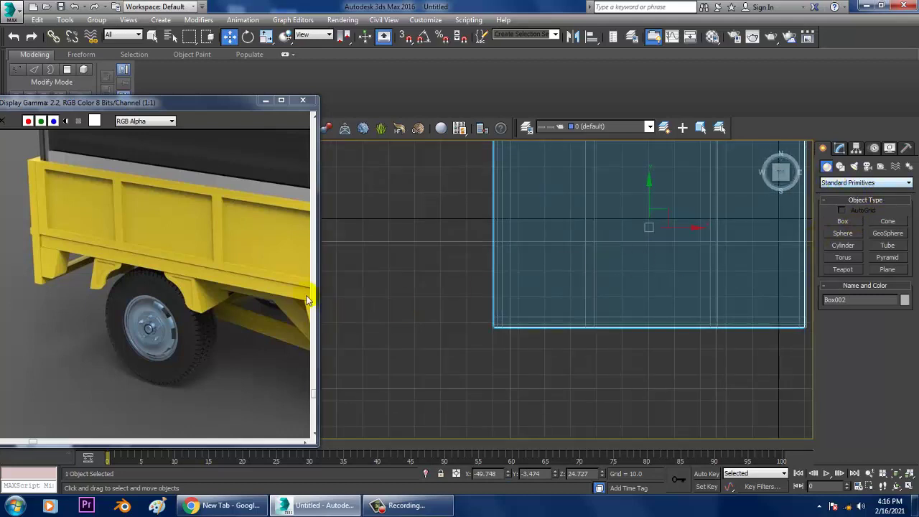
mouse_move(307, 300)
middle_mouse_down()
mouse_move(203, 277)
mouse_move(241, 267)
middle_mouse_up()
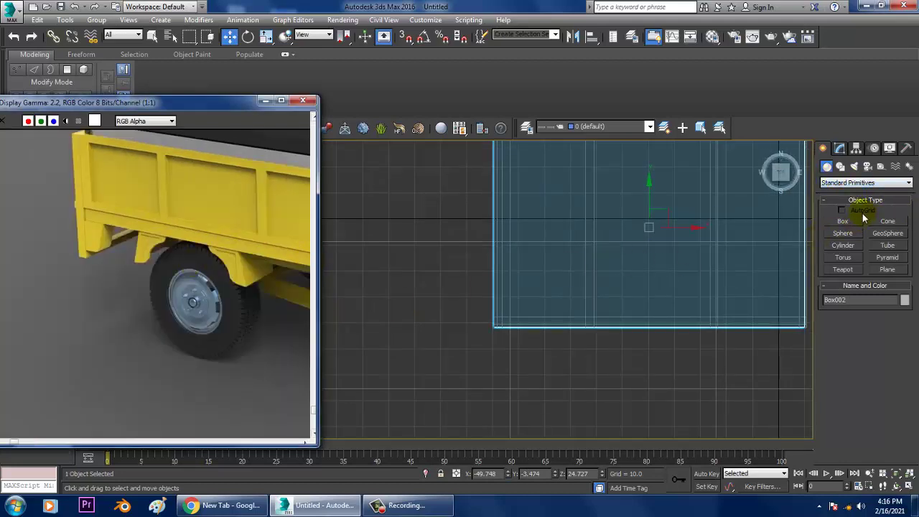
left_click(841, 221)
middle_click_drag(502, 232, 483, 232)
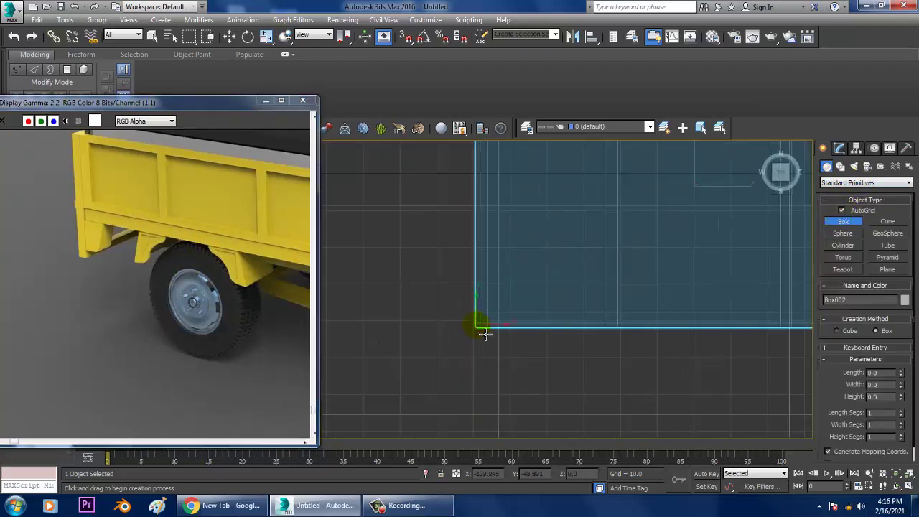
left_click_drag(484, 334, 514, 300)
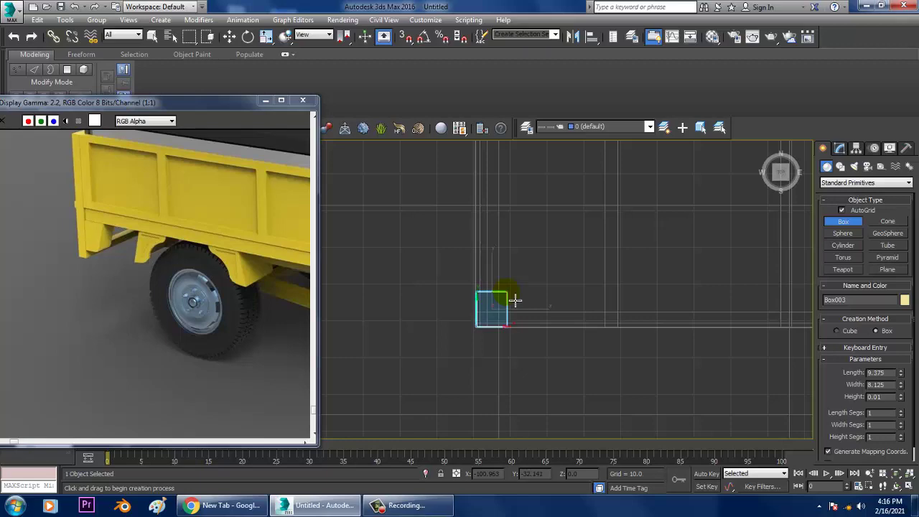
left_click(510, 222)
Lower Box003 along Z to ground level at Z 4.526 beneath the bed.
key("alt+w")
key("alt+w")
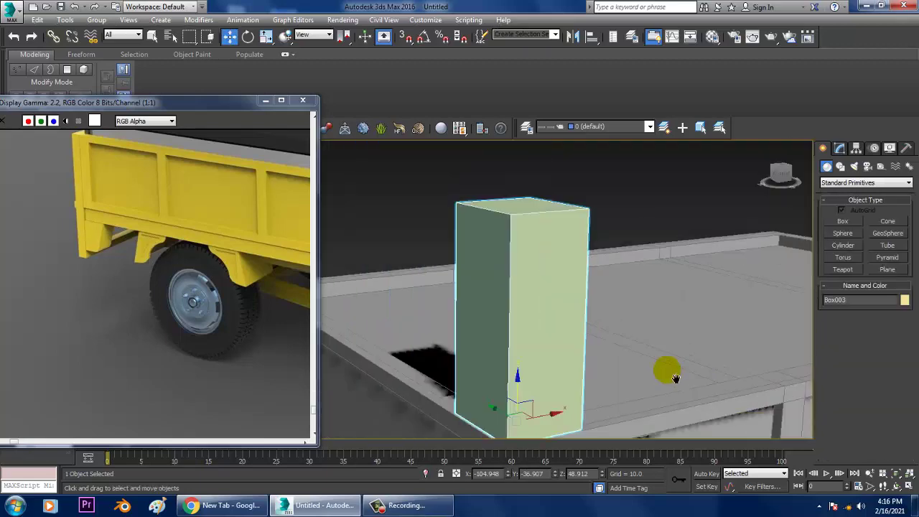
key("w")
scroll(682, 381, "down", 3)
mouse_move(705, 391)
middle_mouse_down("alt")
mouse_move(615, 304)
mouse_move(595, 251)
middle_mouse_up("alt")
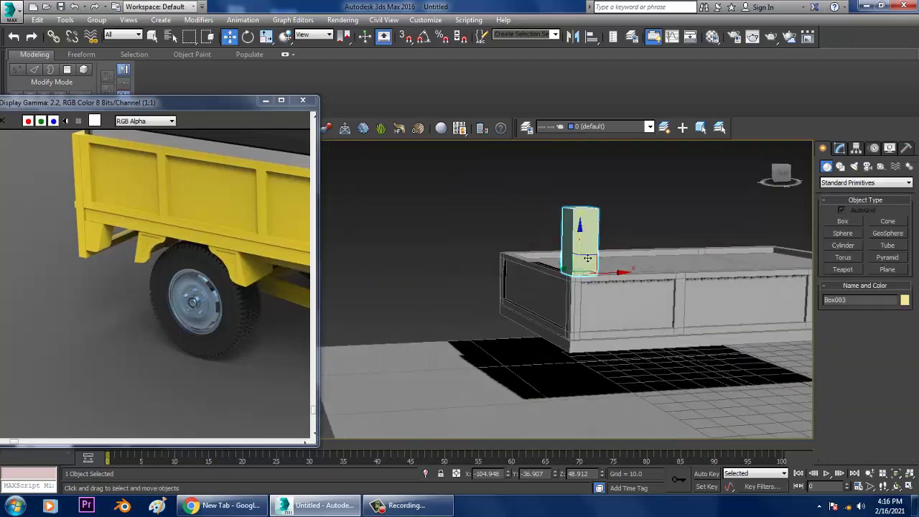
left_click_drag(587, 258, 587, 399)
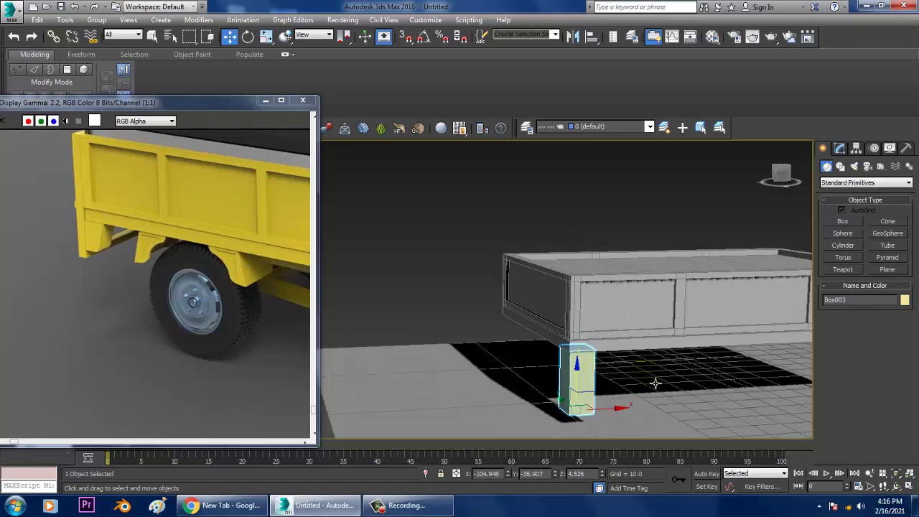
middle_click_drag(655, 383, 648, 390, "alt")
scroll(636, 330, "up", 4)
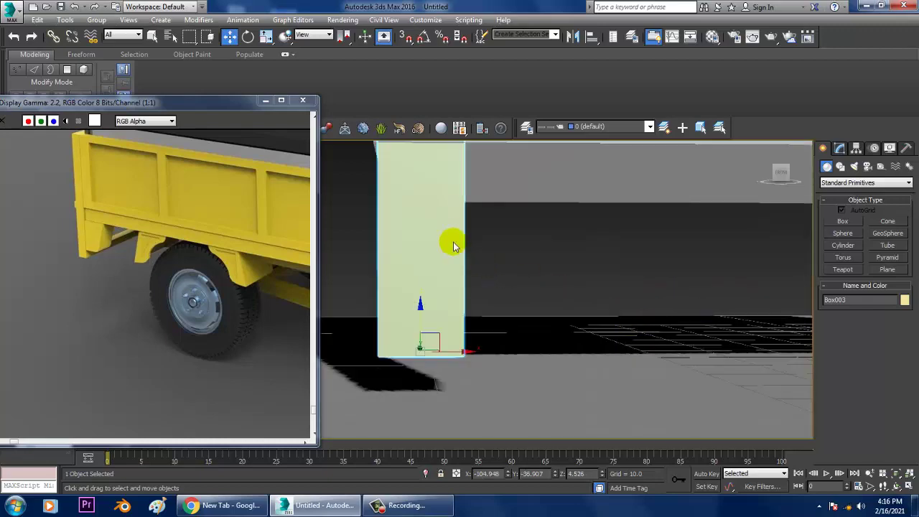
Convert Box003 to an Editable Poly and maximize the Front viewport on it.
right_click(447, 213)
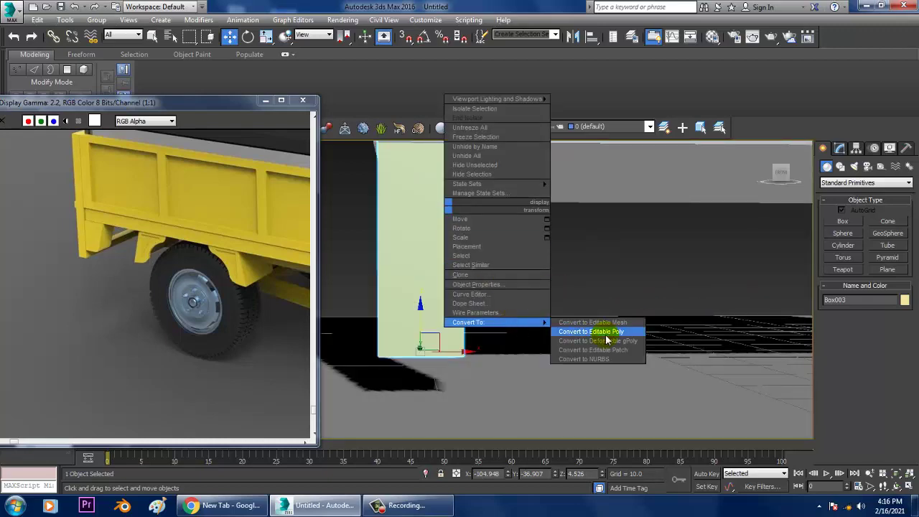
left_click(596, 334)
key("alt+w")
scroll(624, 226, "up", 4)
middle_click_drag(647, 251, 689, 247)
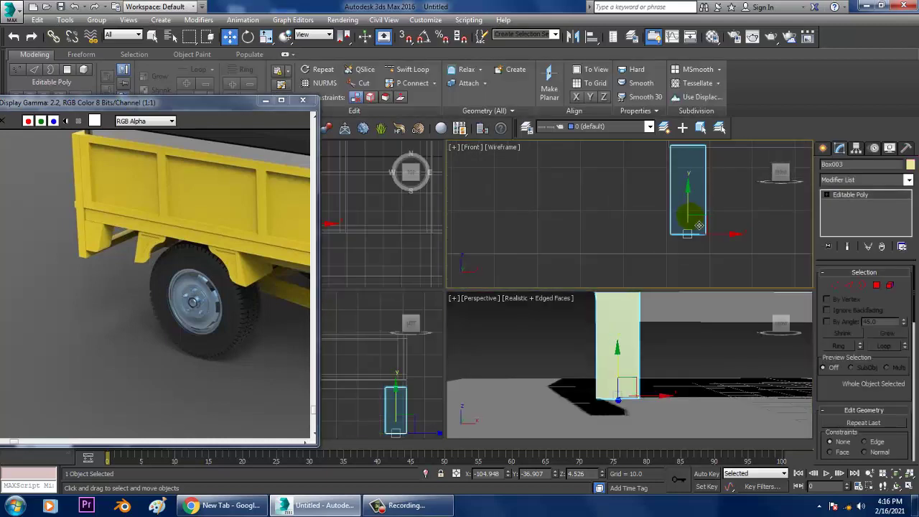
key("alt+w")
scroll(632, 252, "down", 2)
Raise Box003's bottom vertices to shorten it into a tapered bracket.
key("1")
left_click_drag(524, 317, 617, 291)
scroll(649, 313, "up", 2)
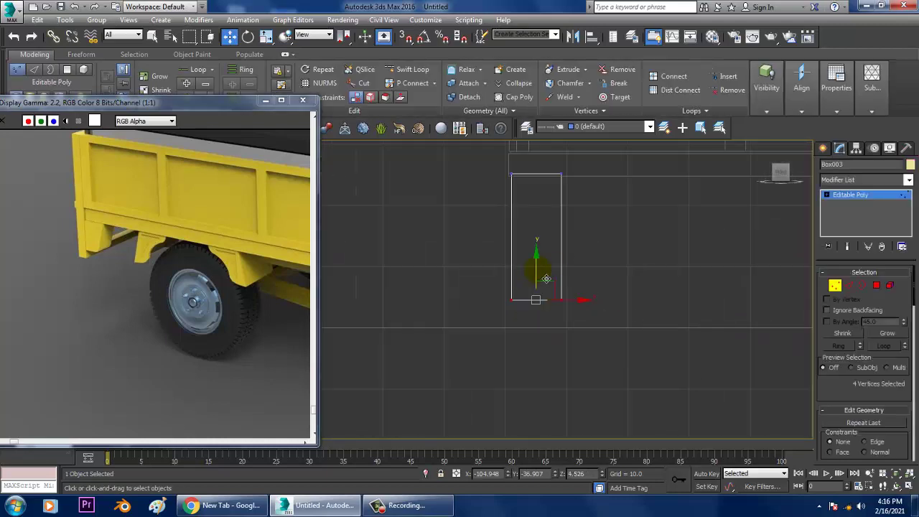
left_click_drag(546, 272, 548, 216)
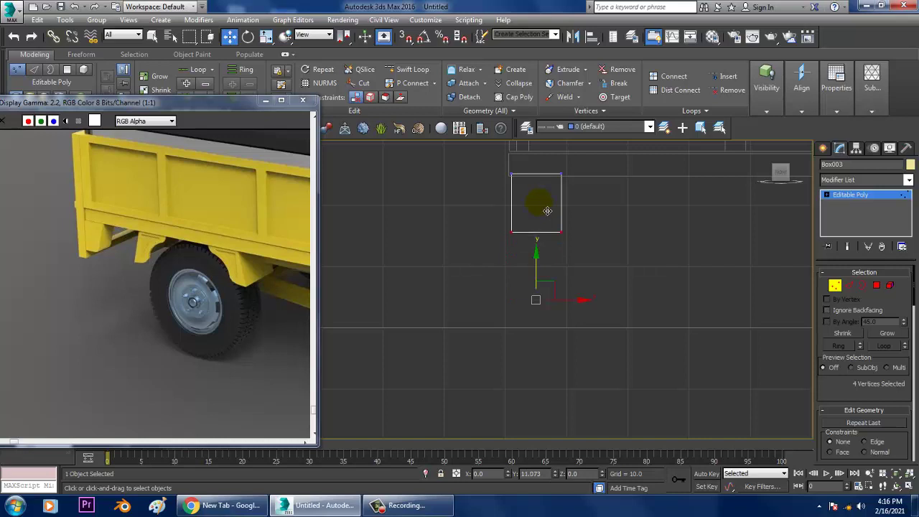
middle_click_drag(547, 210, 567, 253)
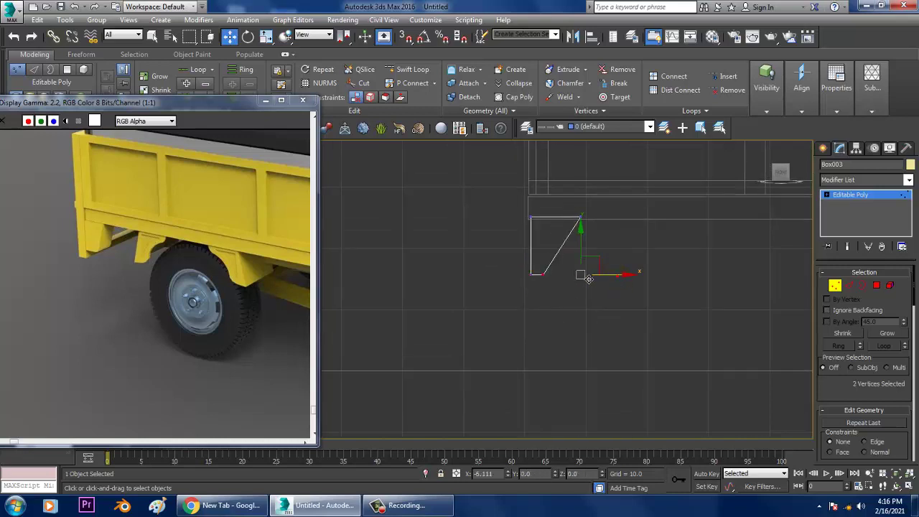
scroll(599, 279, "down", 3)
scroll(550, 308, "down", 2)
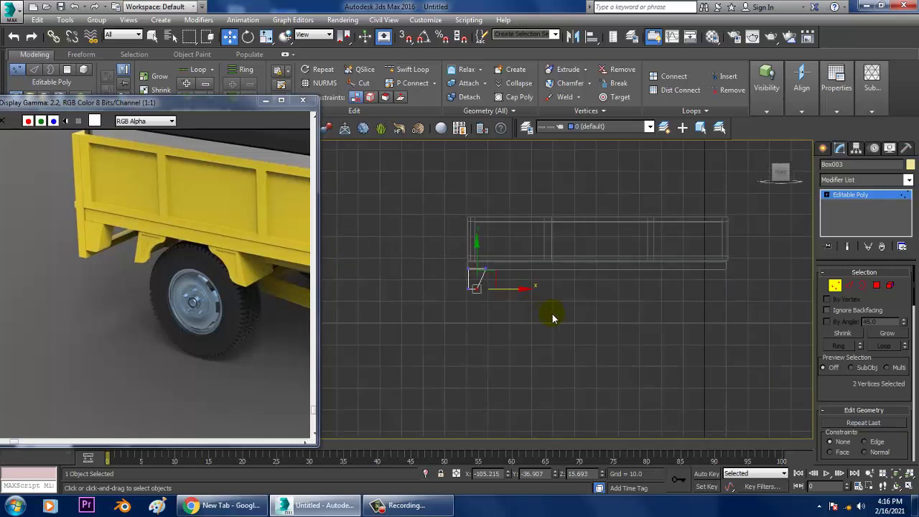
Chamfer the bracket's lower corner edges with amount 1.0 and 5 segments.
left_click(856, 202)
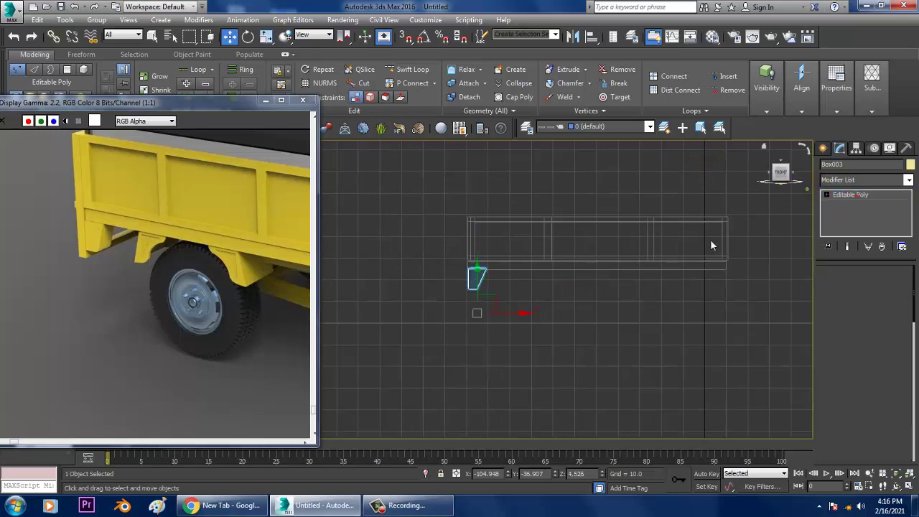
scroll(640, 246, "up", 3)
scroll(602, 267, "up", 3)
left_click(853, 286)
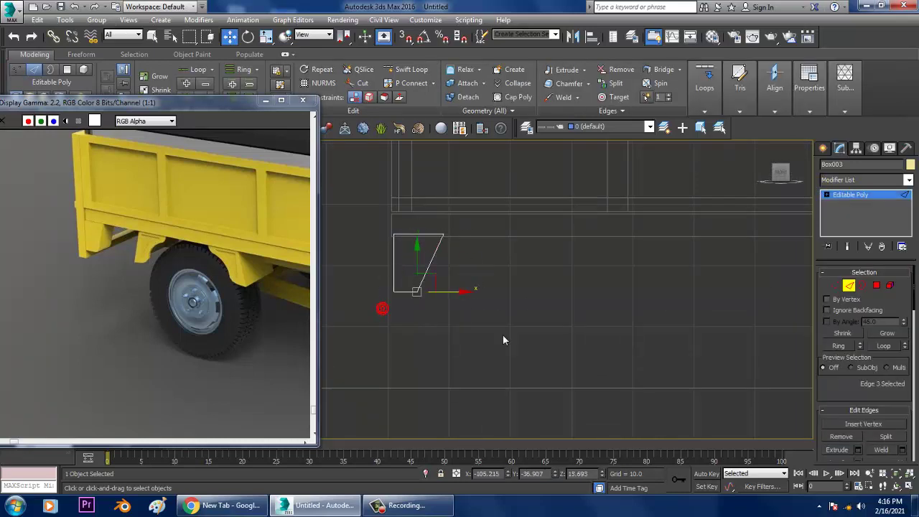
middle_click_drag(555, 305, 575, 304)
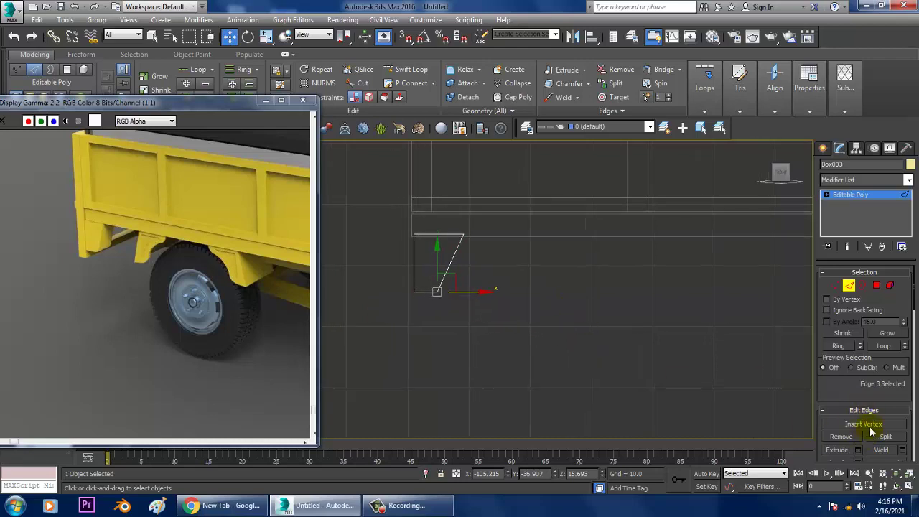
scroll(843, 397, "down", 2)
scroll(857, 391, "down", 2)
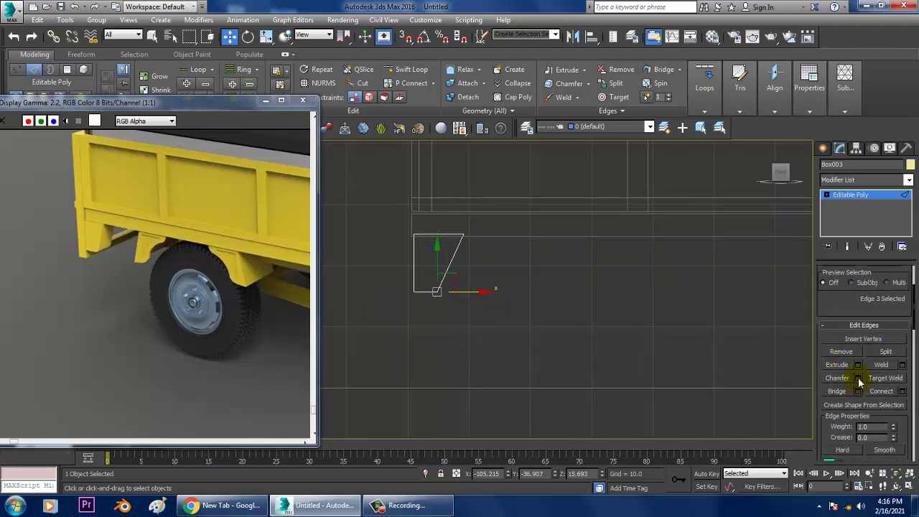
left_click(857, 378)
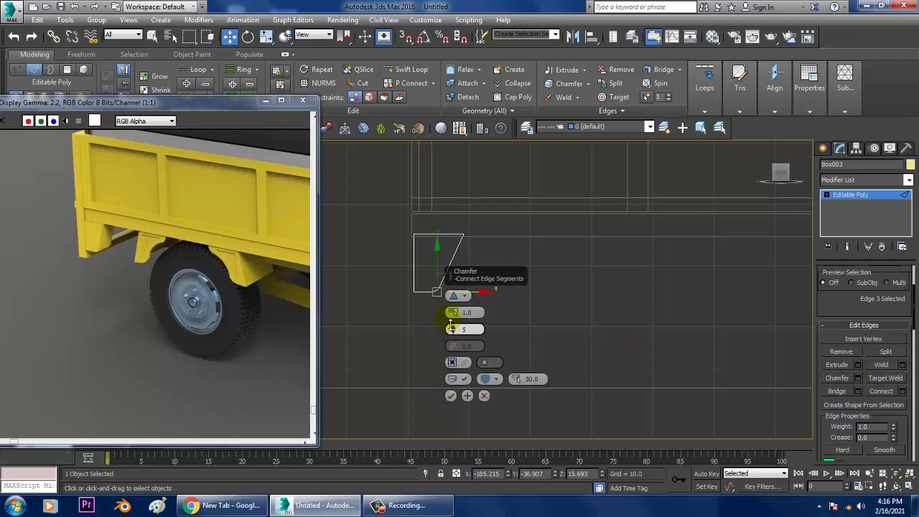
left_click(450, 395)
left_click(875, 201)
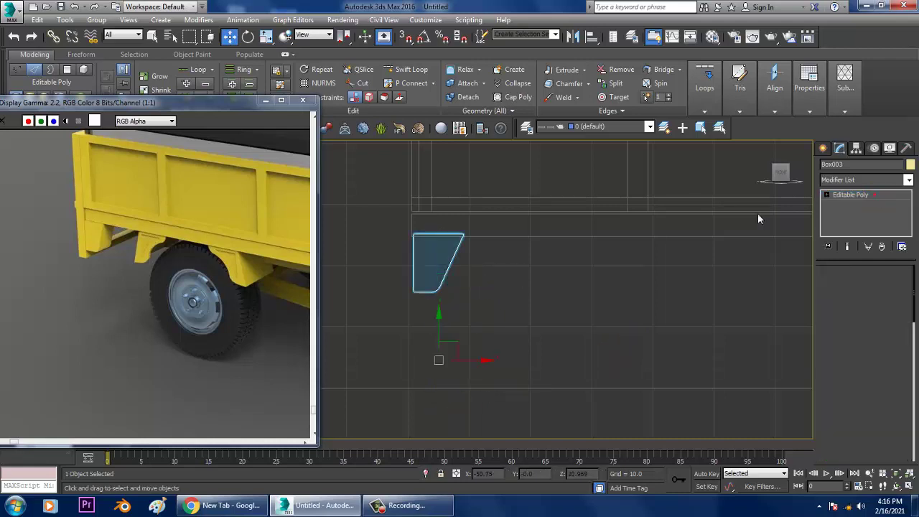
scroll(681, 294, "up", 1)
scroll(579, 297, "down", 4)
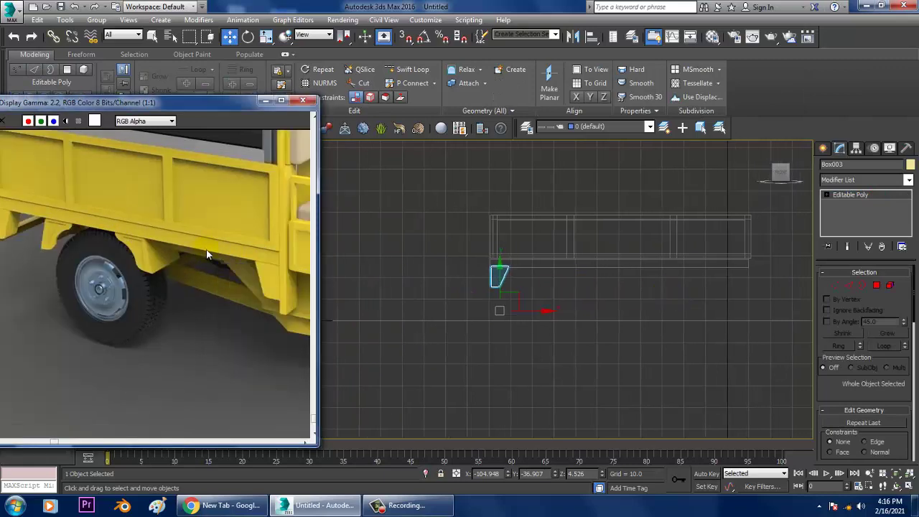
Mirror a copy of the tapered bracket across the X axis.
scroll(232, 254, "down", 2)
scroll(170, 315, "up", 1)
scroll(171, 312, "up", 2)
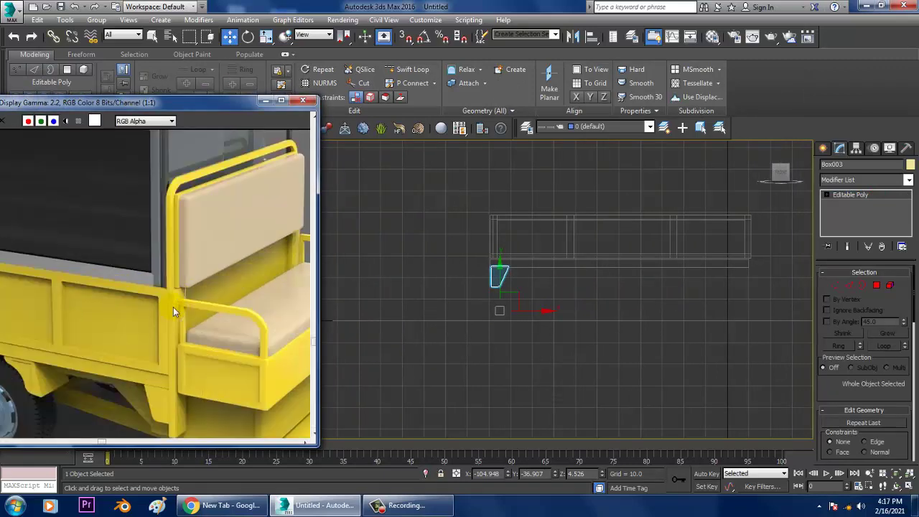
scroll(240, 287, "down", 1)
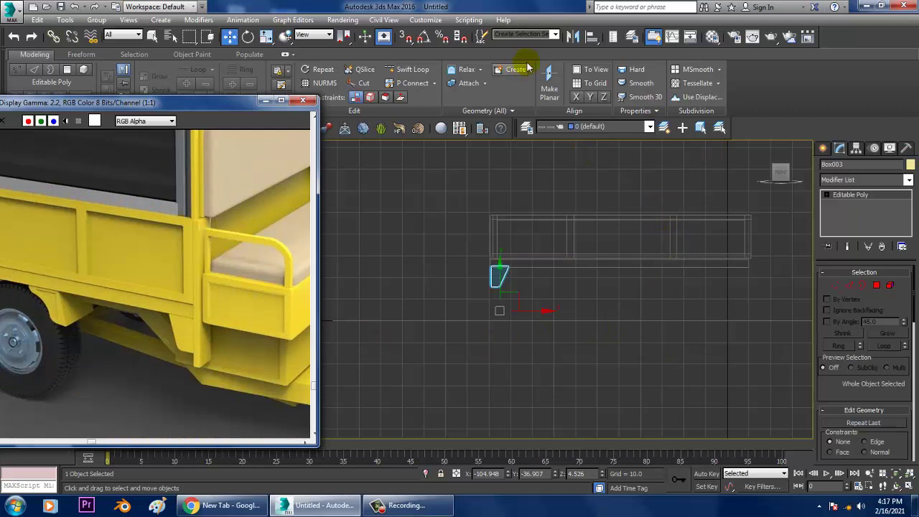
left_click(572, 36)
left_click(435, 277)
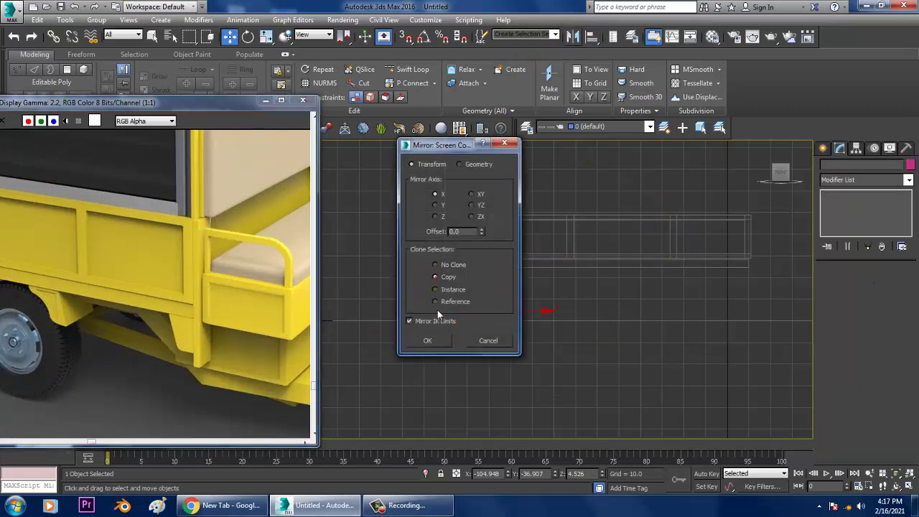
left_click(428, 340)
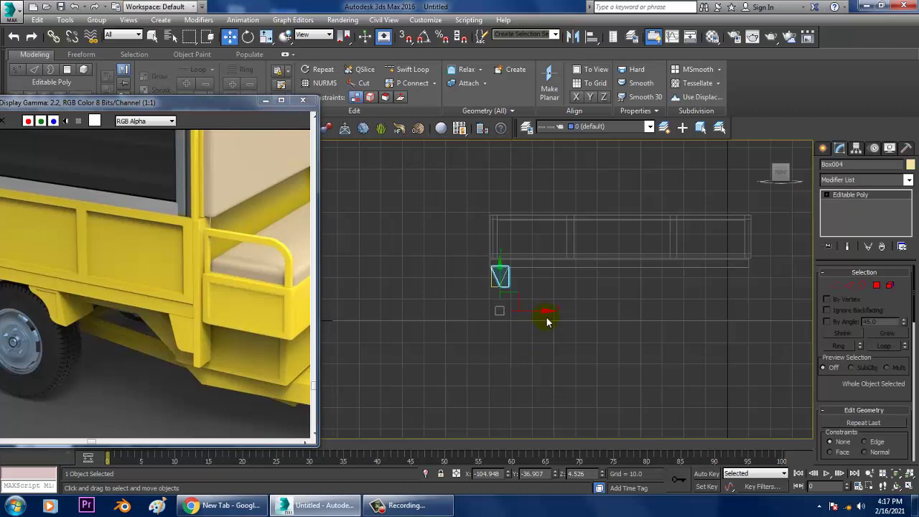
Move the mirrored copy Box004 to the rail's far end and select the rail box Box002.
left_click_drag(550, 316, 788, 322)
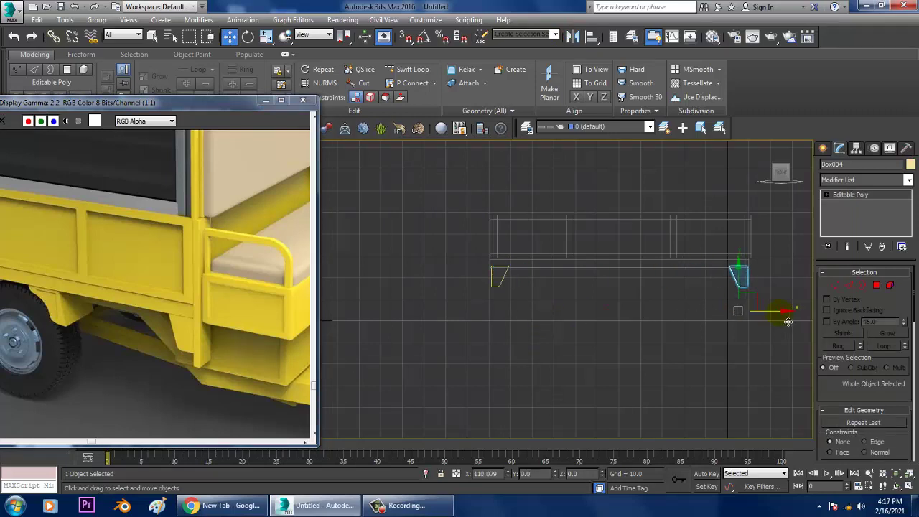
middle_click_drag(719, 280, 507, 240)
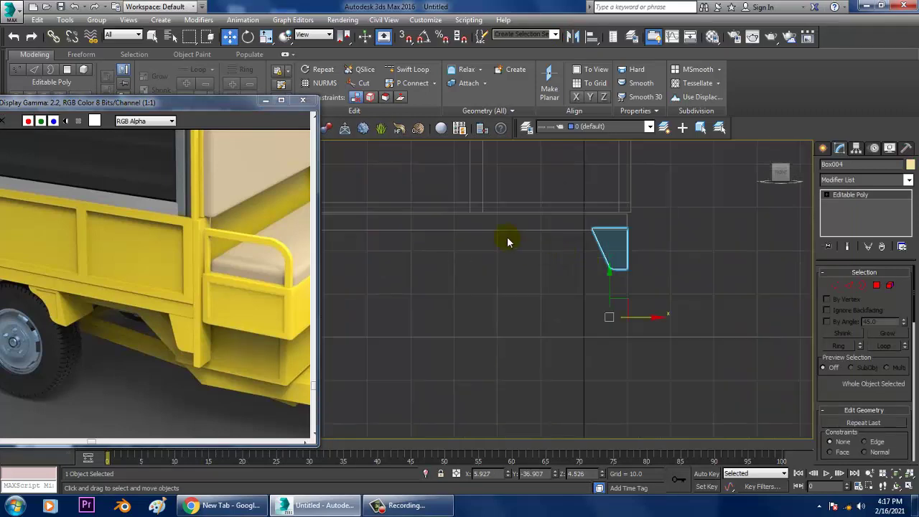
left_click(545, 234)
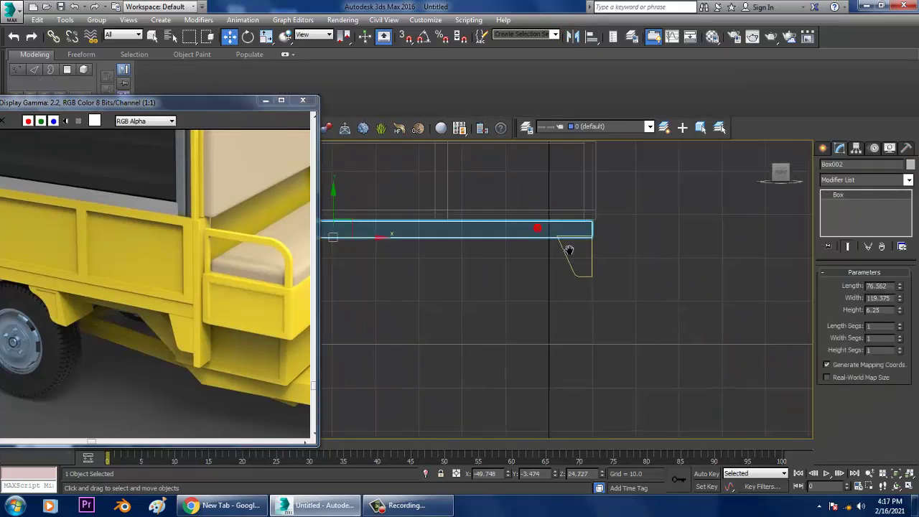
Convert the long rail box Box002 to an Editable Poly.
right_click(847, 198)
left_click(854, 285)
scroll(604, 233, "up", 1)
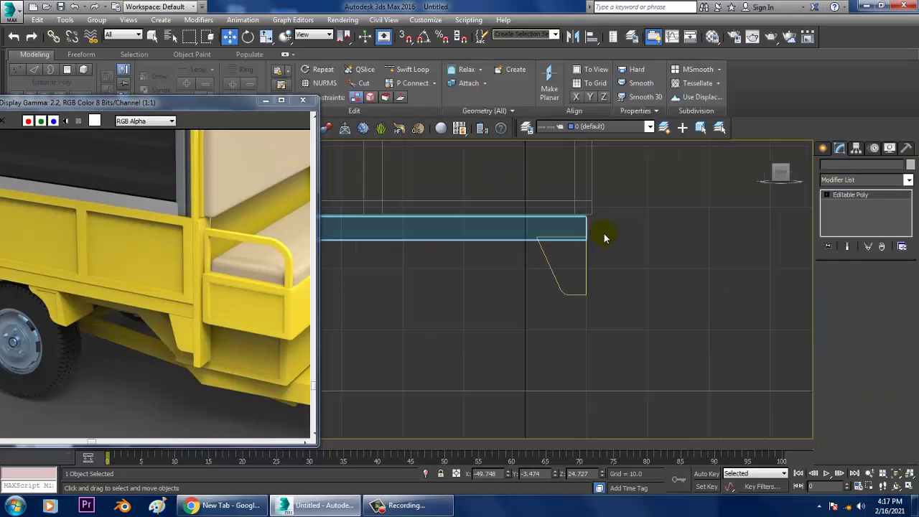
key("1")
scroll(592, 242, "up", 1)
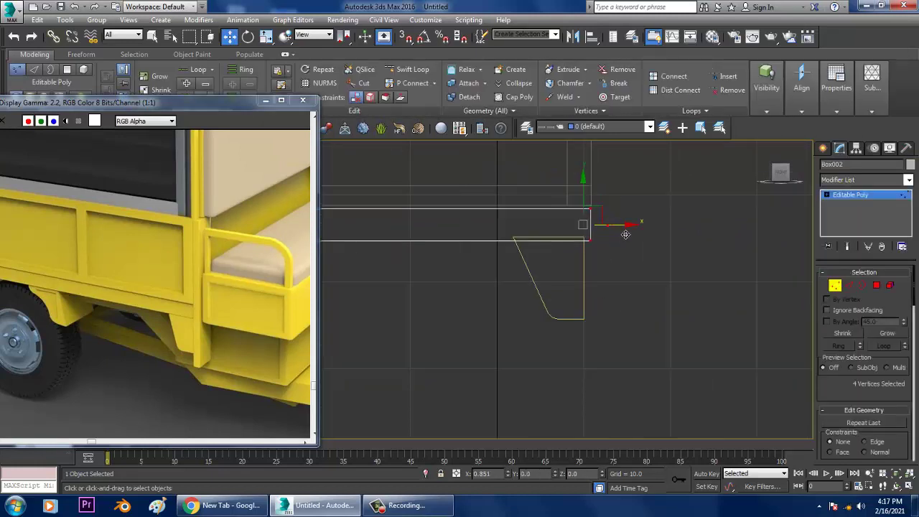
left_click(868, 196)
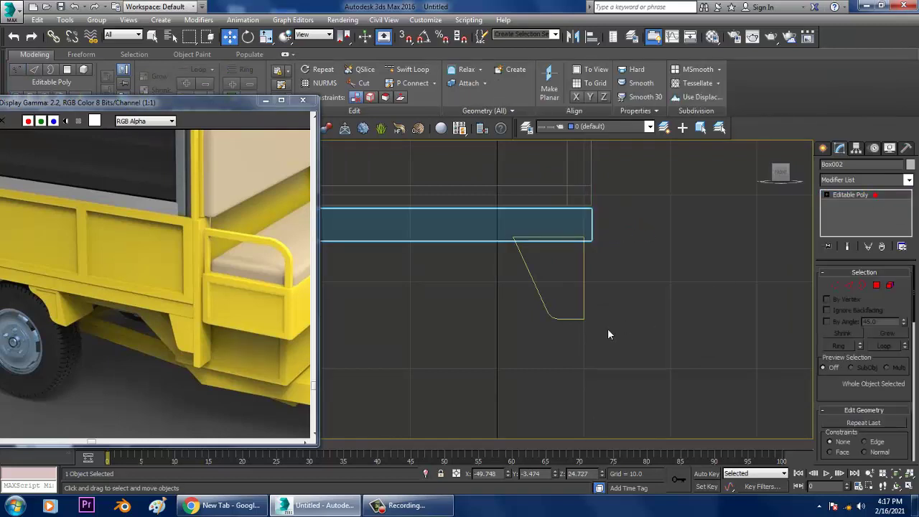
Nudge the mirrored bracket Box004 along X so it sits flush under the rail's right end.
left_click_drag(550, 344, 602, 294)
left_click_drag(588, 424, 597, 423)
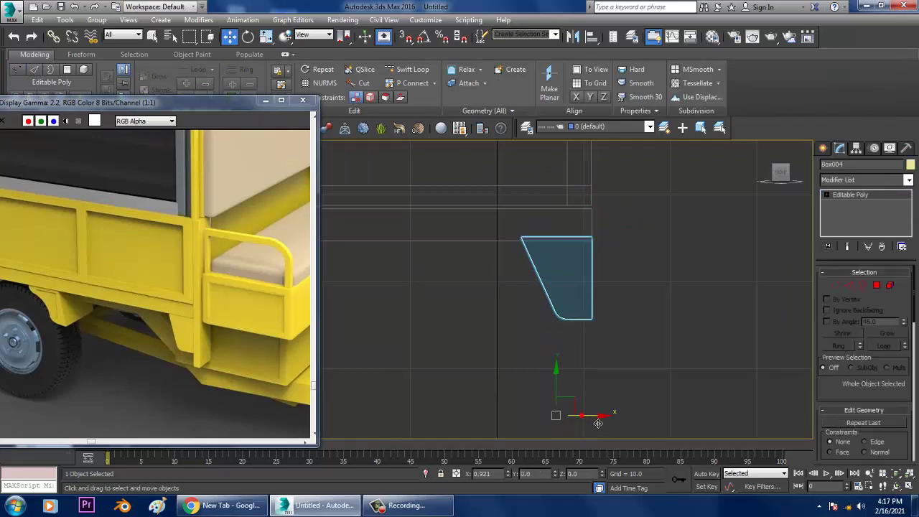
scroll(580, 343, "down", 2)
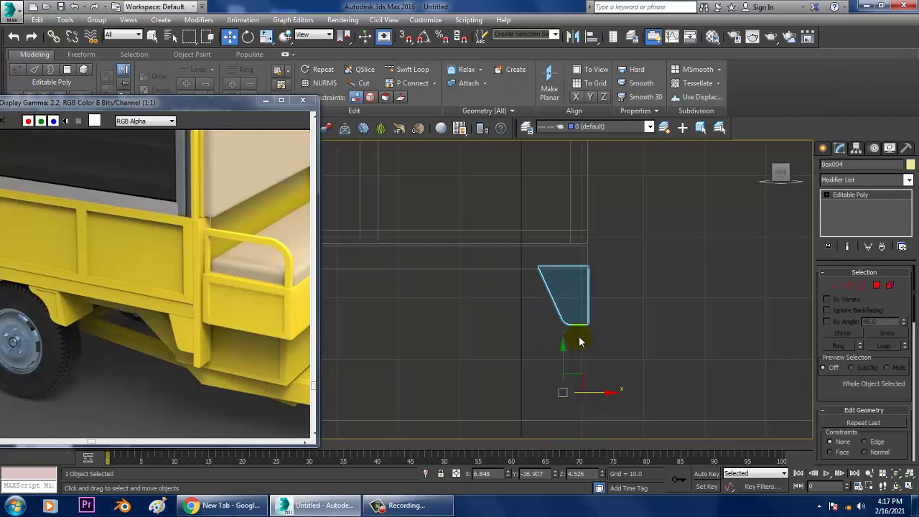
scroll(622, 300, "down", 2)
scroll(616, 285, "up", 2)
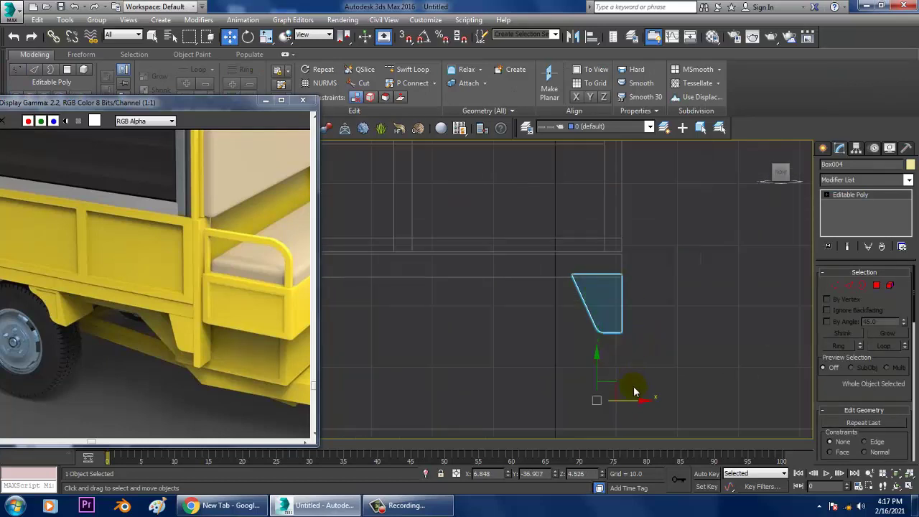
middle_click_drag(641, 406, 624, 352)
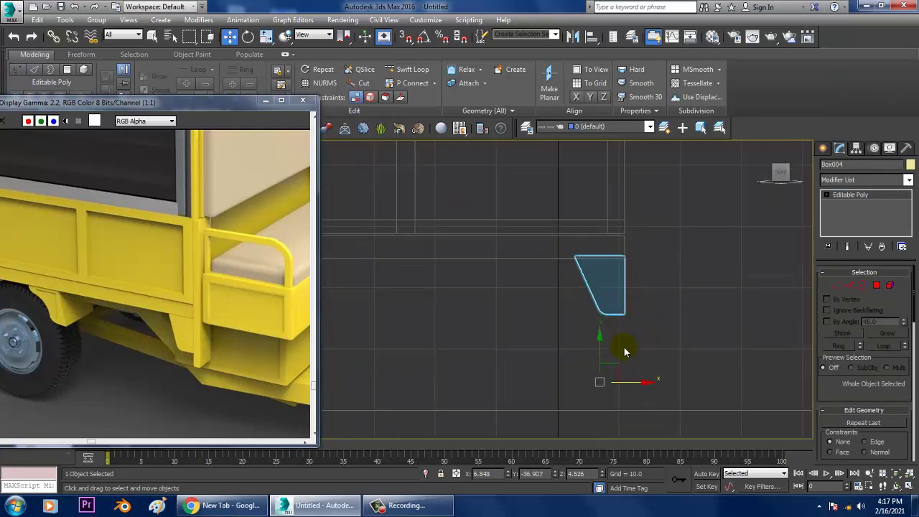
middle_click_drag(662, 254, 668, 303)
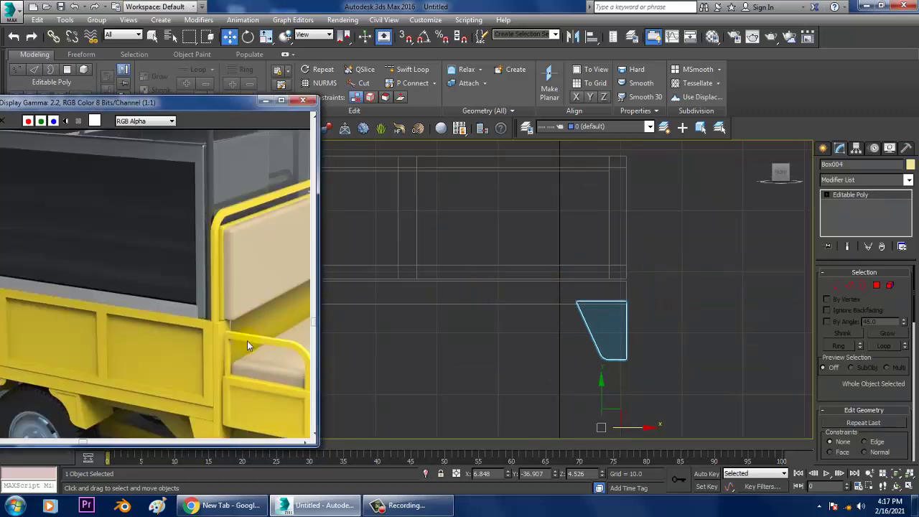
Make the Top view active and maximize it.
key("alt+w")
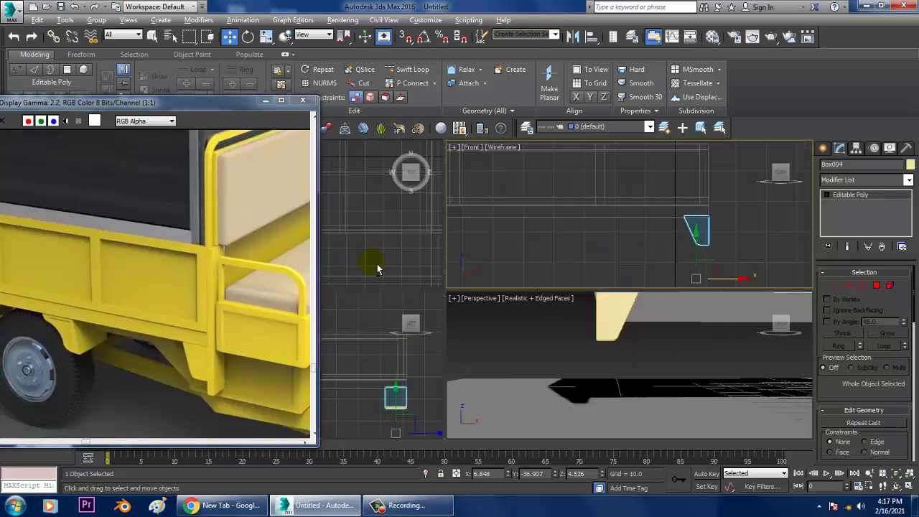
middle_click(375, 260)
key("alt+w")
Save the scene as stall_1.max in D:\february\Food Stall.
key("ctrl+s")
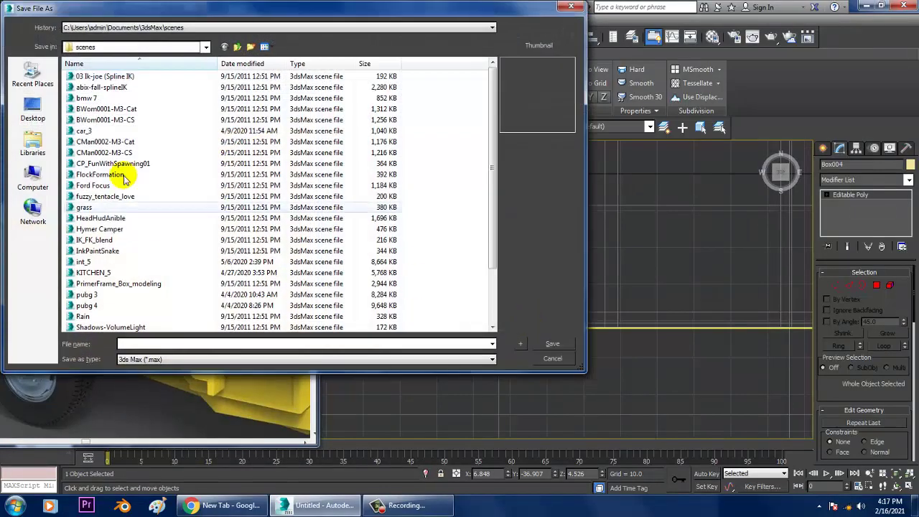
left_click(32, 178)
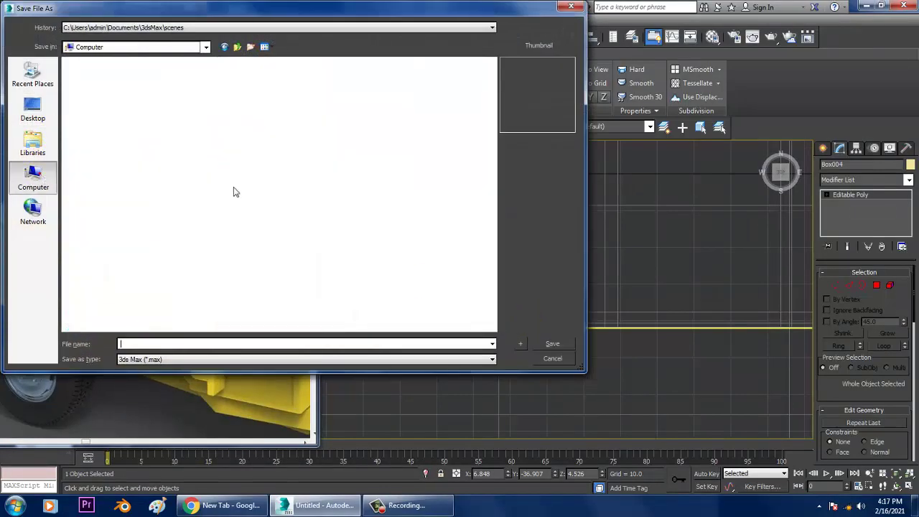
double_click(287, 86)
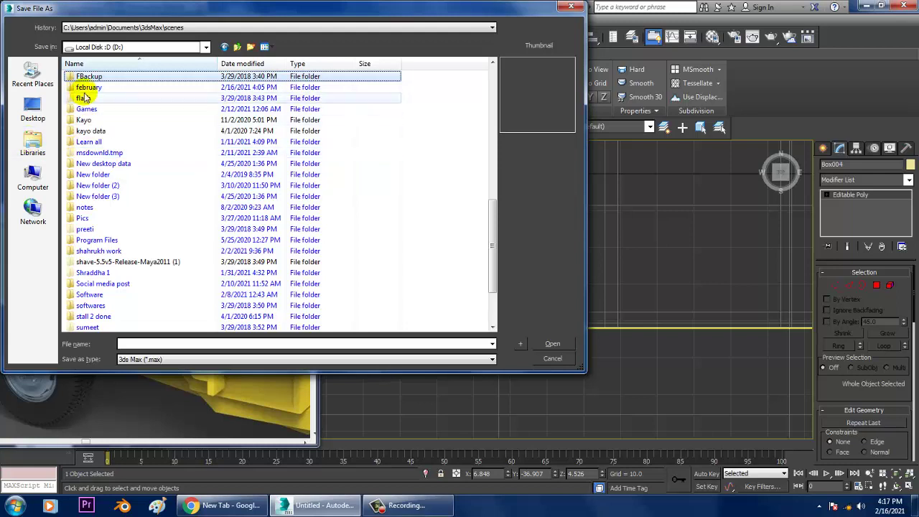
double_click(86, 88)
left_click(338, 262)
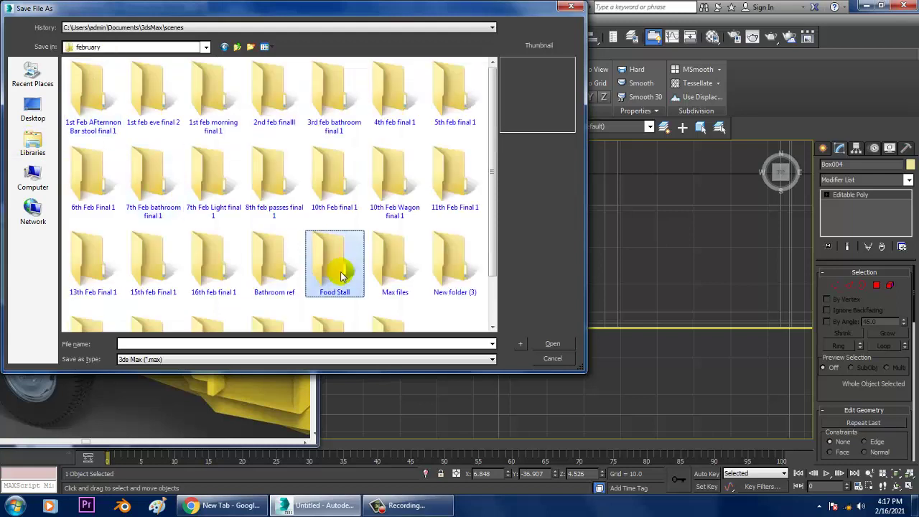
double_click(339, 264)
left_click(142, 345)
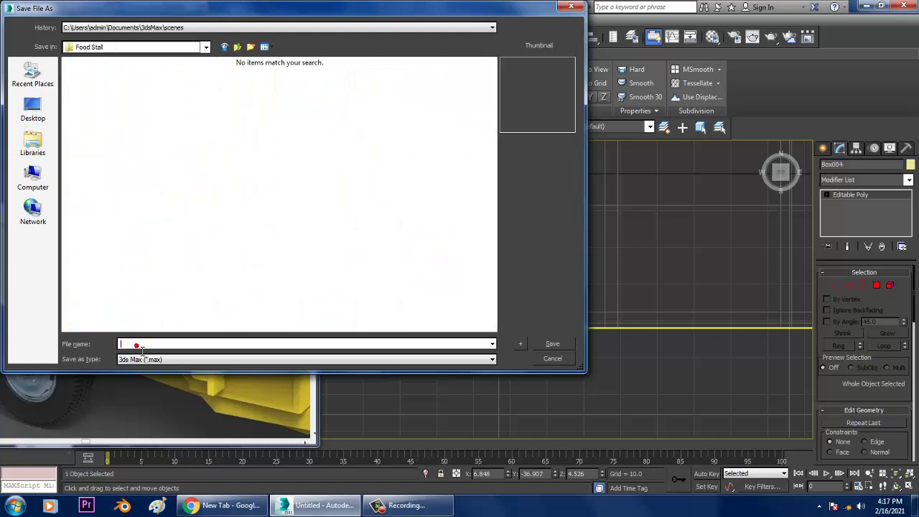
type("stall_1")
key("Return")
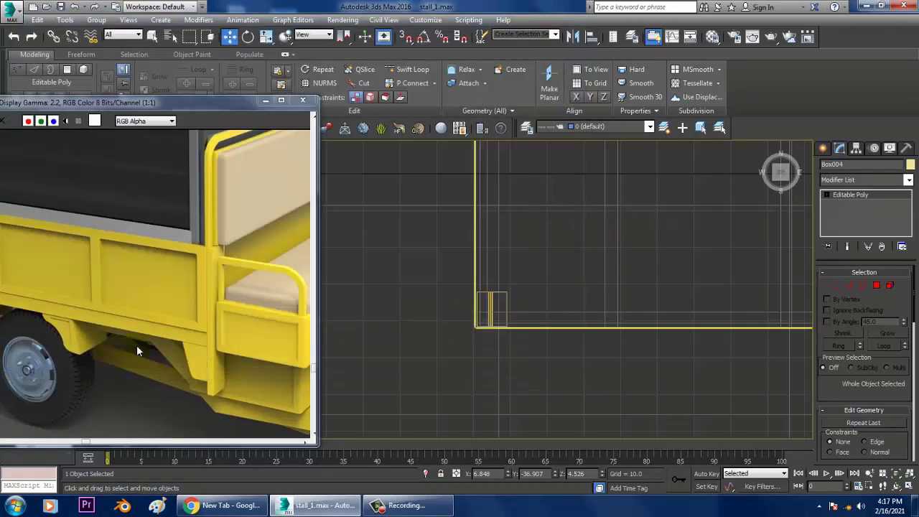
Create a thin, tall box (Box005) beside the existing bracket.
left_click(822, 148)
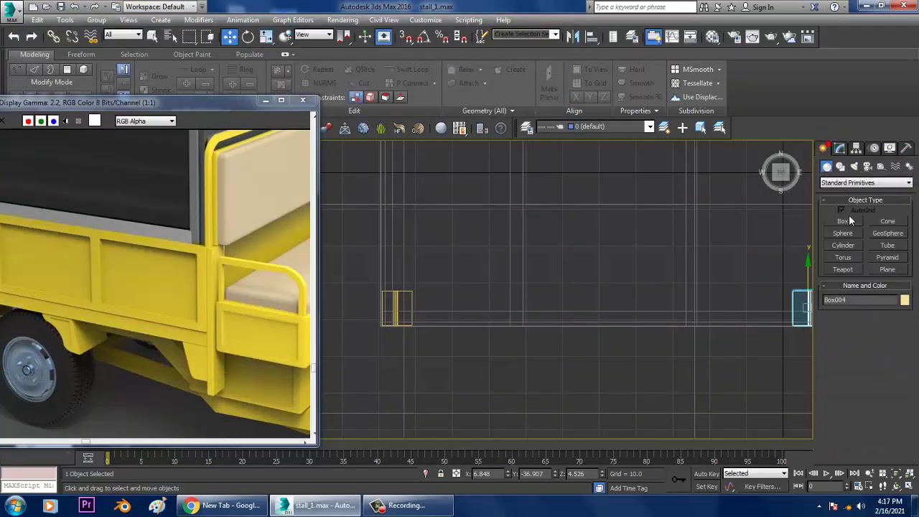
left_click(843, 221)
middle_click_drag(590, 323, 547, 317)
scroll(552, 313, "up", 4)
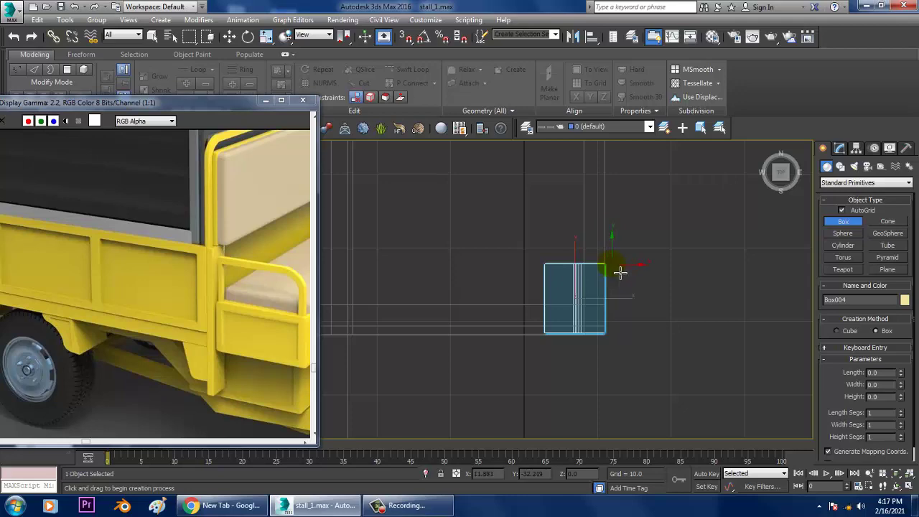
left_click_drag(615, 266, 628, 345)
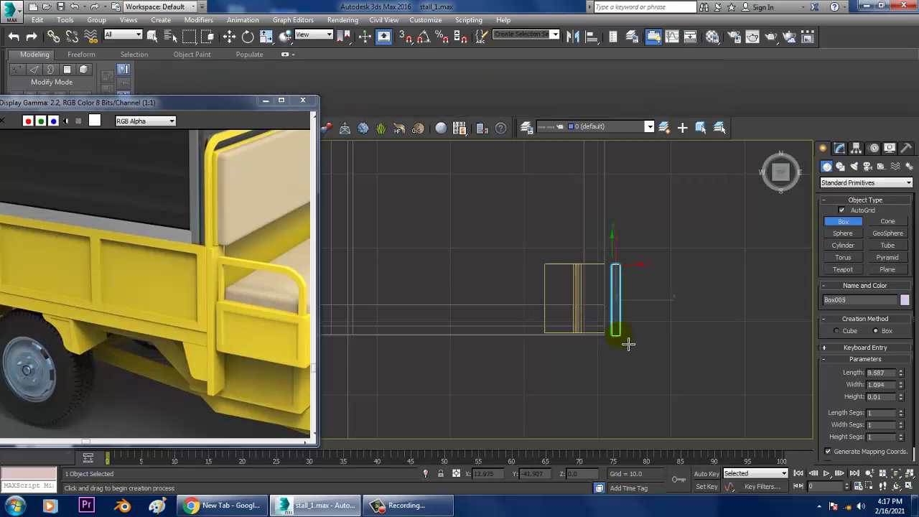
left_click(640, 215)
In the maximized Front view, move the thin post into position beside the end bracket.
key("w")
key("alt+w")
key("alt+w")
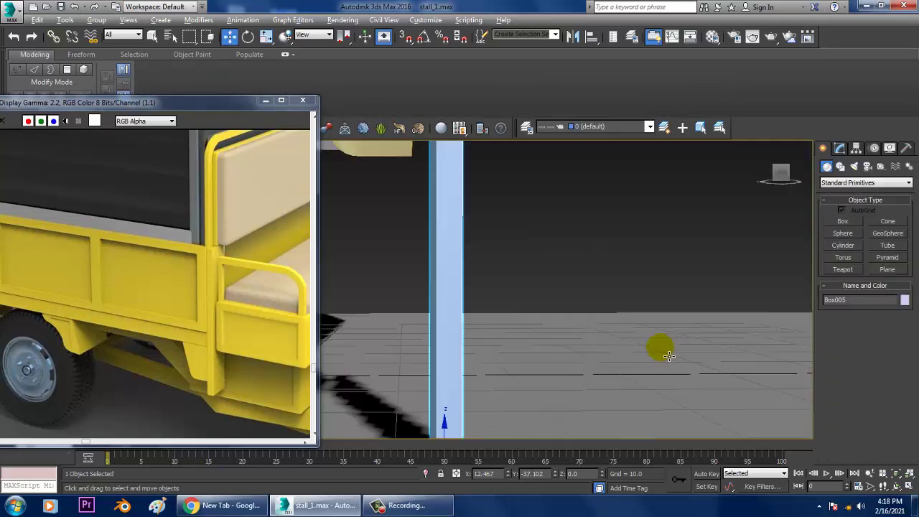
scroll(645, 351, "down", 5)
scroll(605, 349, "down", 2)
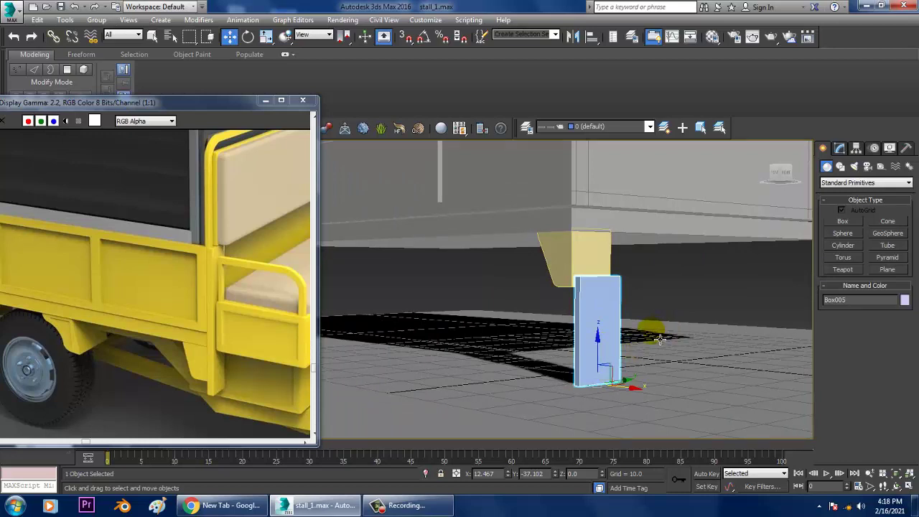
key("alt+w")
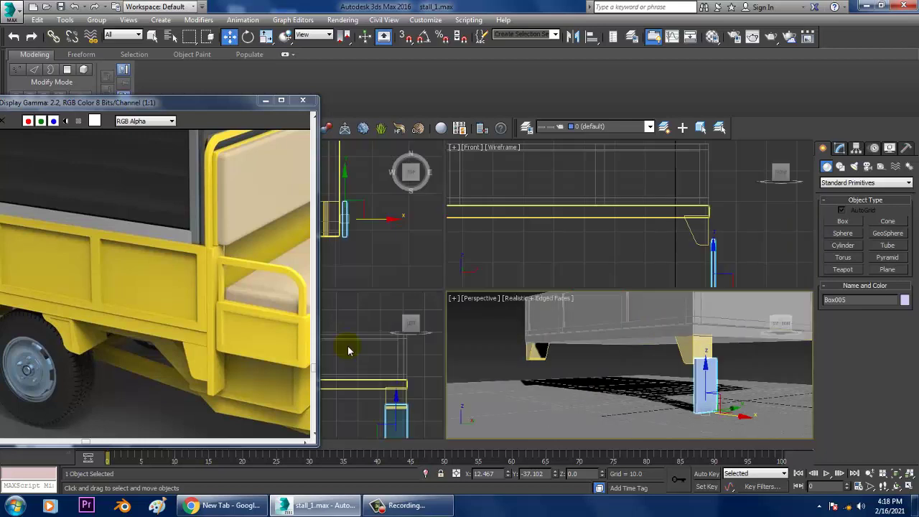
scroll(667, 208, "up", 3)
key("alt+w")
scroll(558, 349, "up", 2)
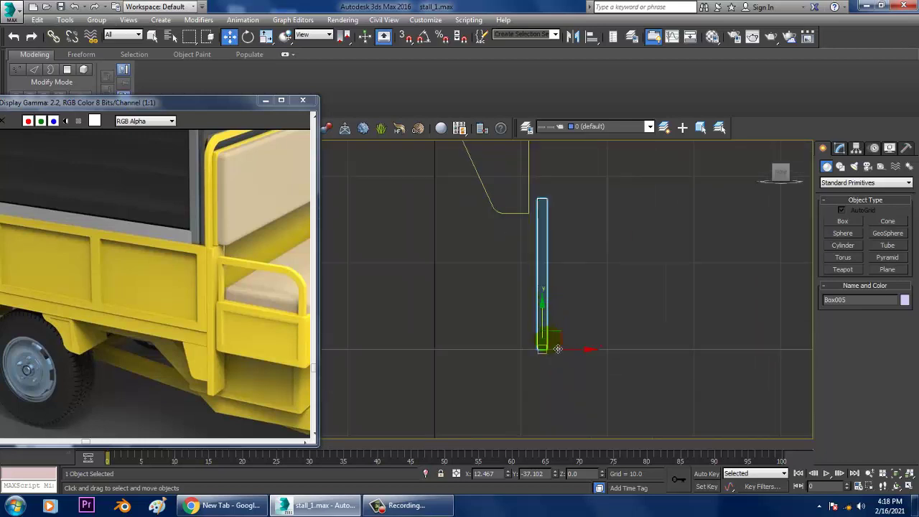
left_click_drag(580, 358, 560, 344)
scroll(576, 376, "up", 1)
scroll(569, 387, "up", 1)
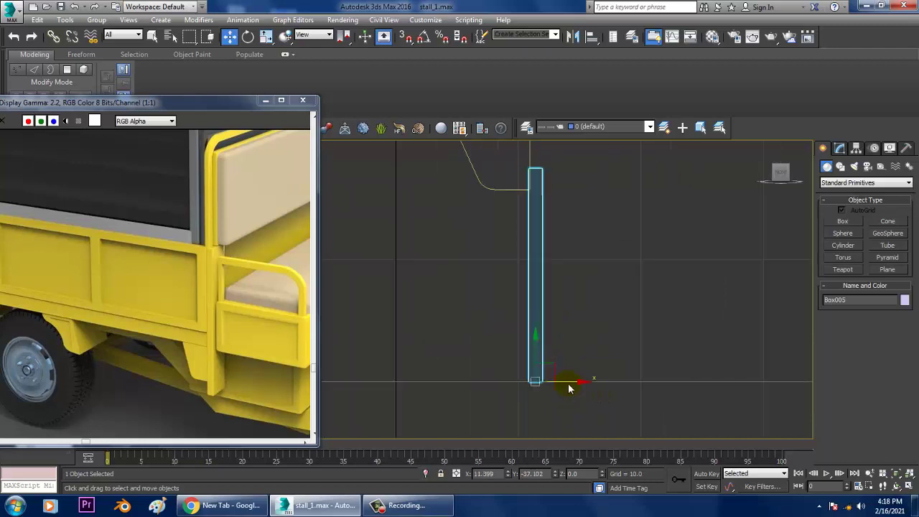
left_click_drag(575, 390, 575, 390)
left_click(535, 304)
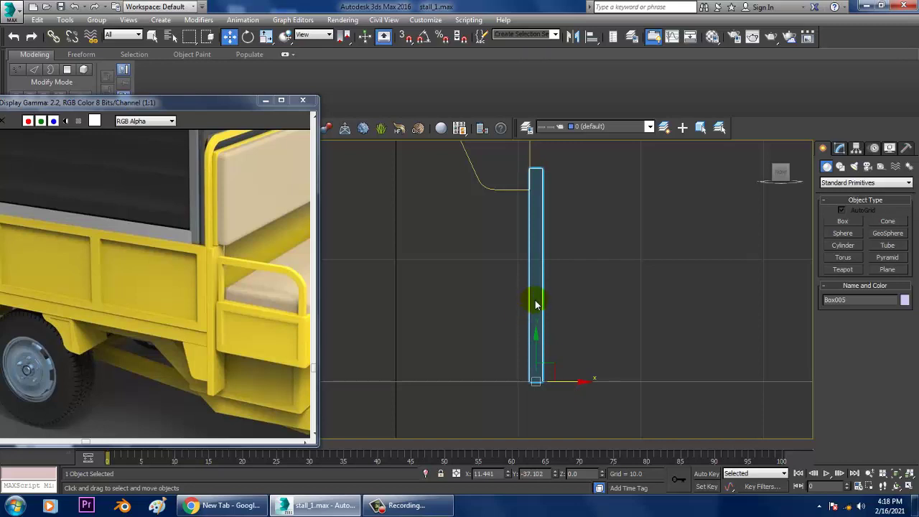
Convert the post to an Editable Poly and raise its bottom vertices to shorten it.
right_click(539, 302)
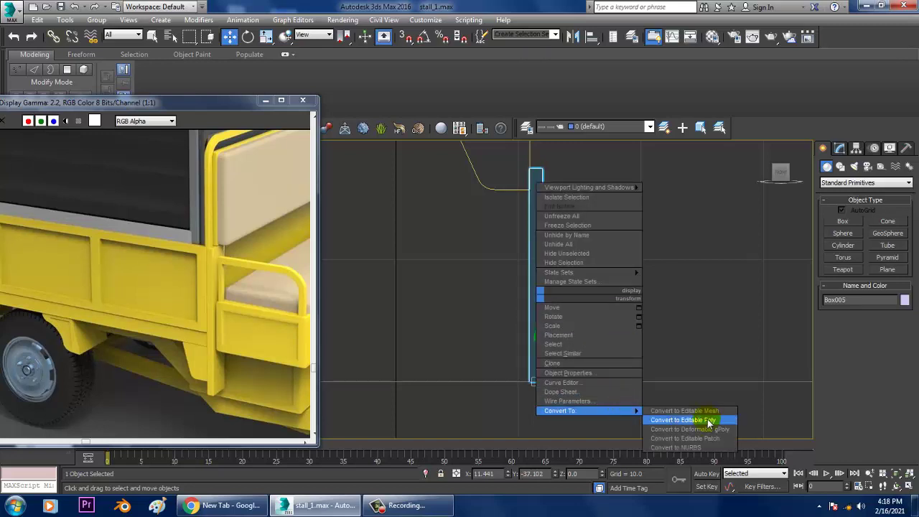
left_click(707, 421)
key("1")
left_click_drag(501, 419, 618, 350)
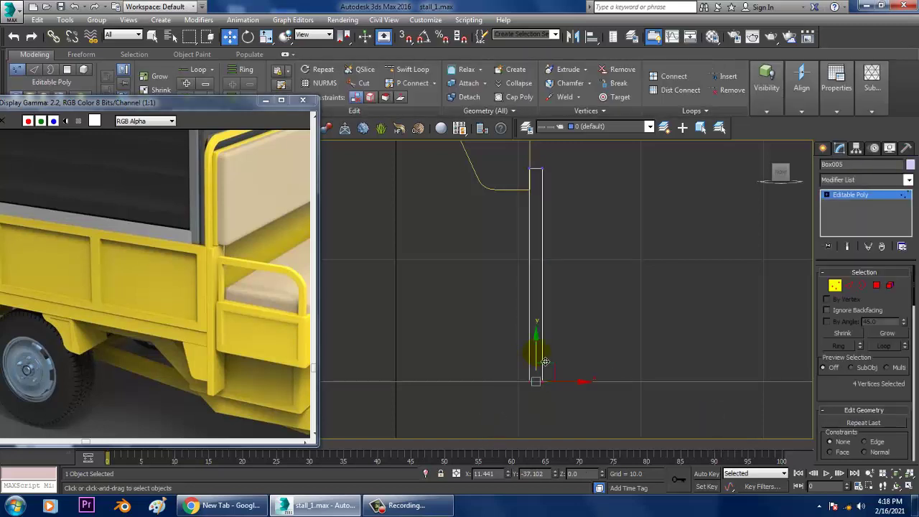
left_click_drag(565, 234, 567, 237)
left_click_drag(545, 367, 556, 219)
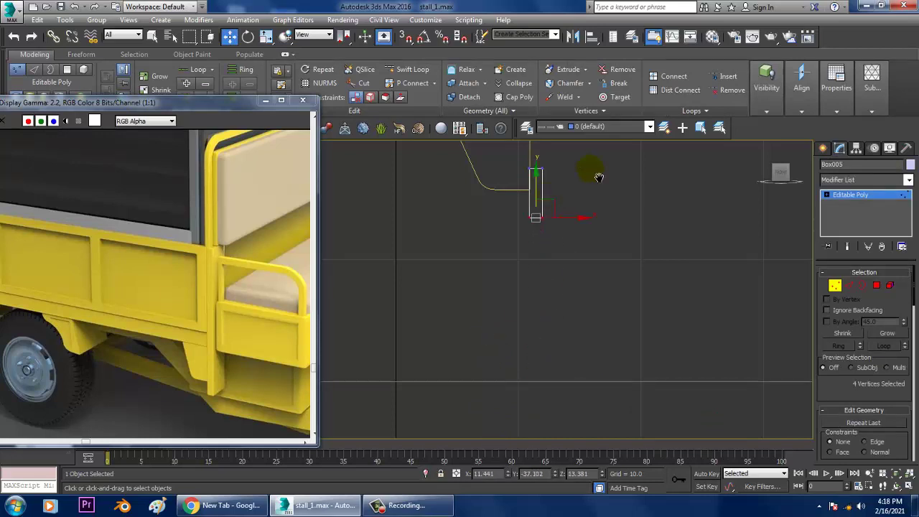
Stretch the post's top vertices upward to reach the cargo frame's top rail.
middle_click_drag(591, 177, 591, 327)
left_click_drag(568, 351, 568, 351)
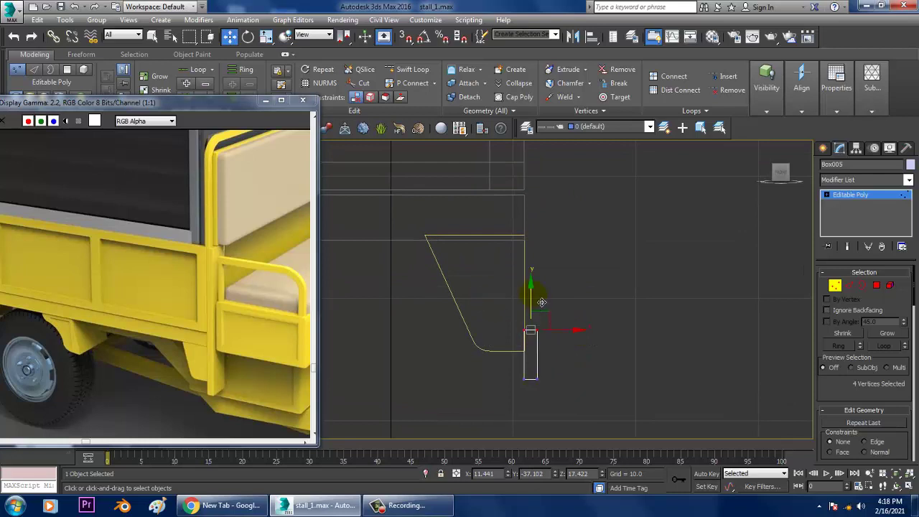
left_click_drag(542, 302, 539, 251)
left_click_drag(532, 215, 508, 127)
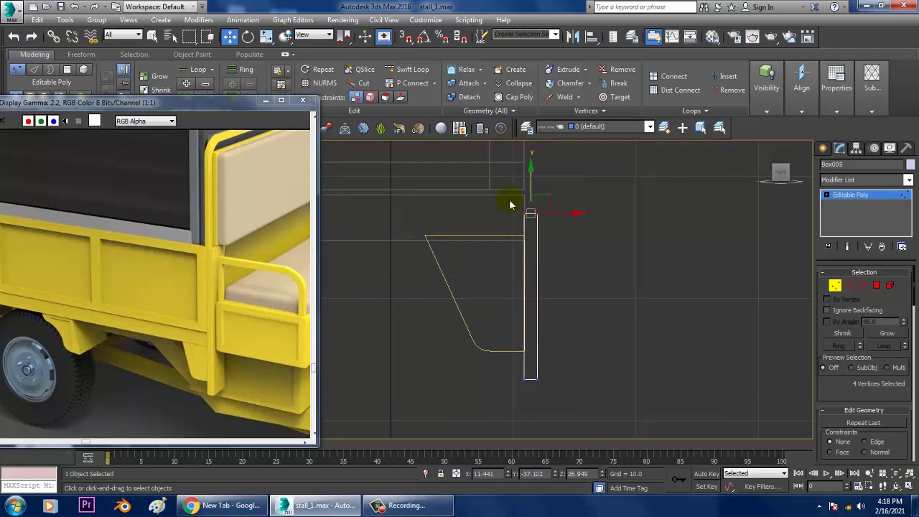
mouse_move(509, 198)
middle_mouse_down()
mouse_move(557, 353)
mouse_move(568, 427)
middle_mouse_up()
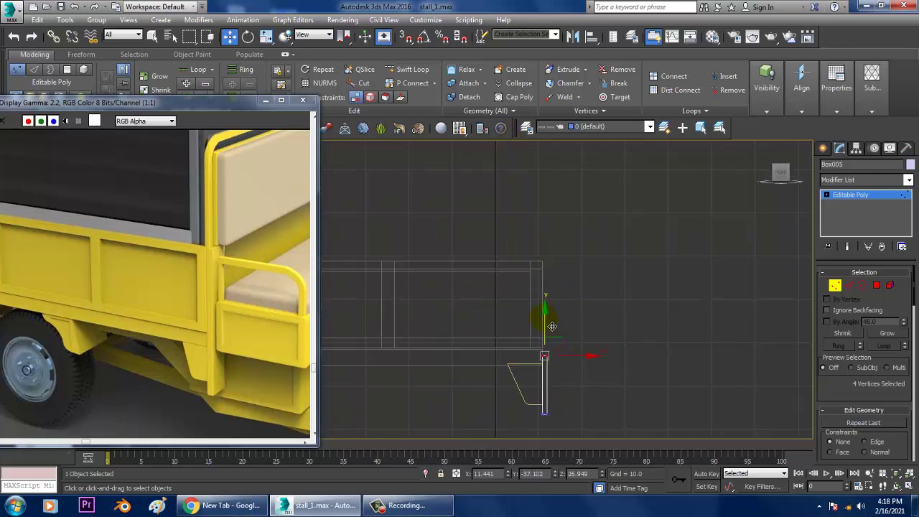
left_click_drag(551, 327, 559, 233)
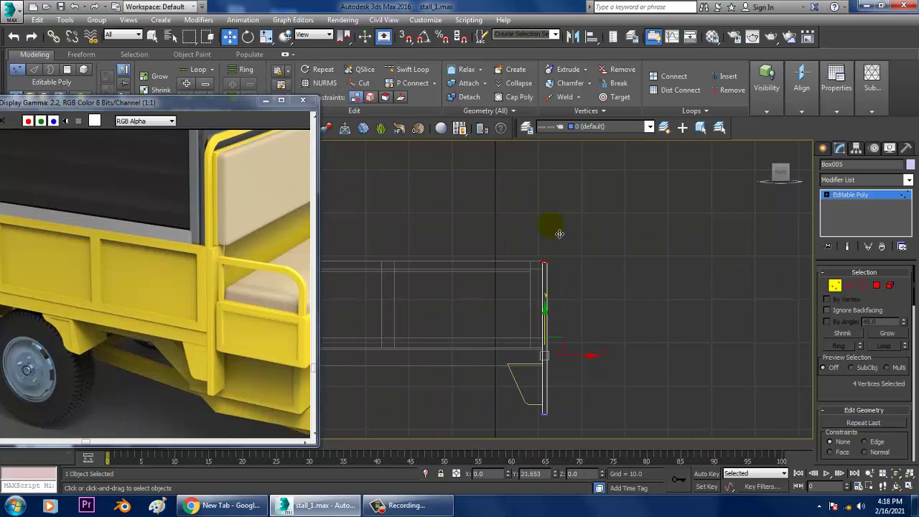
mouse_move(558, 232)
middle_mouse_down()
mouse_move(629, 203)
mouse_move(613, 148)
middle_mouse_up()
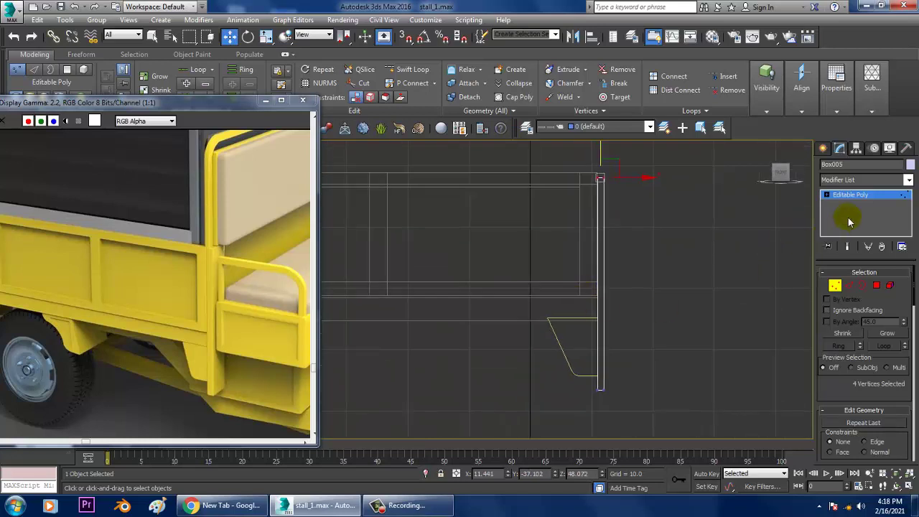
Check the post's lower end in the Front view and exit vertex editing.
middle_click_drag(594, 322, 716, 262)
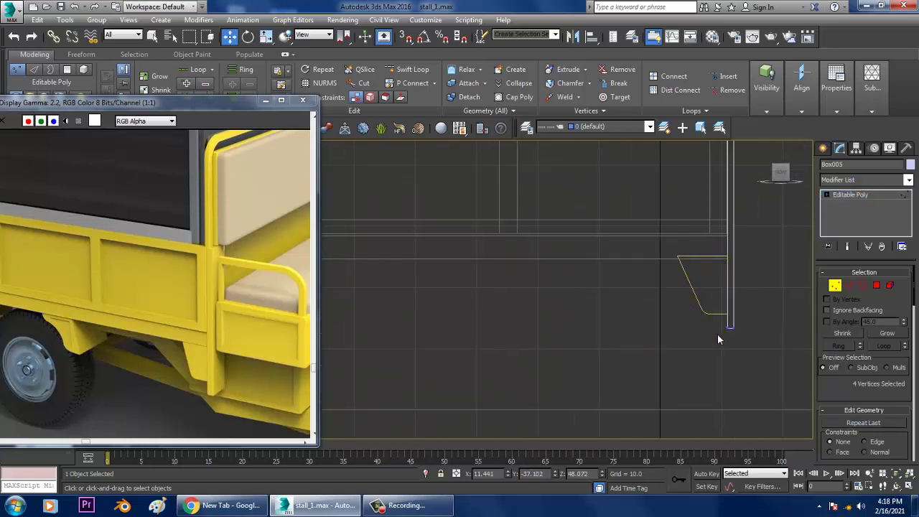
left_click_drag(749, 314, 745, 323)
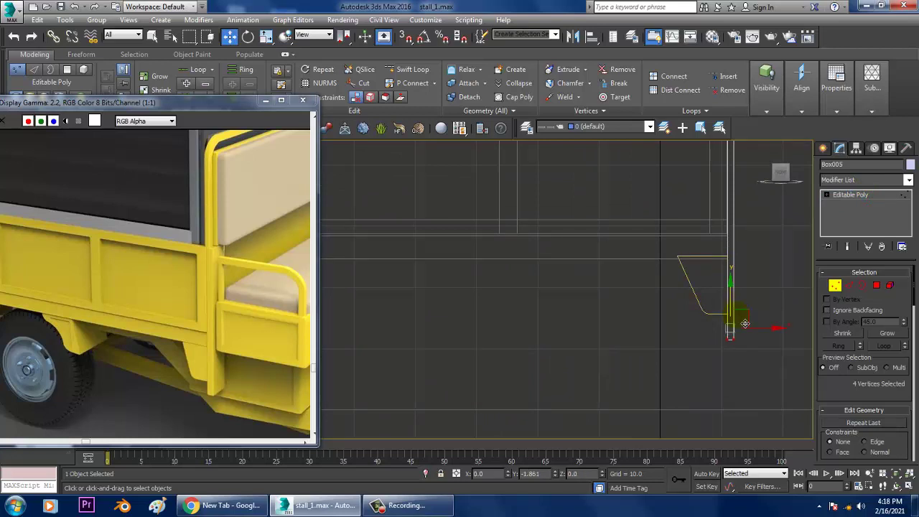
key("f")
middle_click_drag(572, 297, 808, 256)
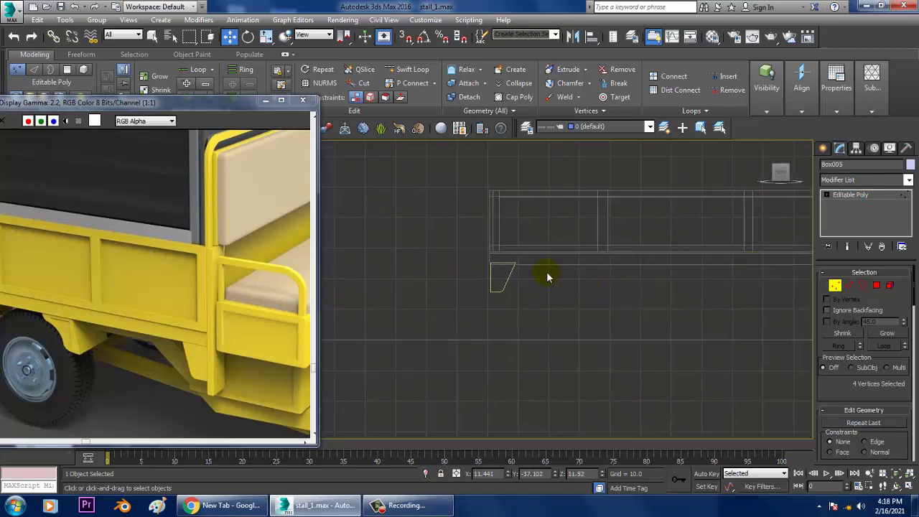
scroll(546, 277, "down", 2)
middle_click_drag(235, 304, 233, 298)
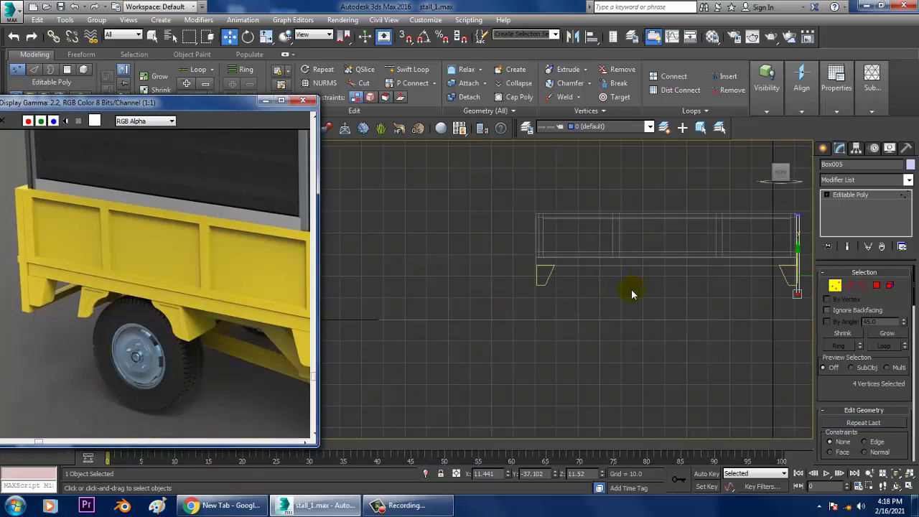
middle_click_drag(631, 292, 642, 302)
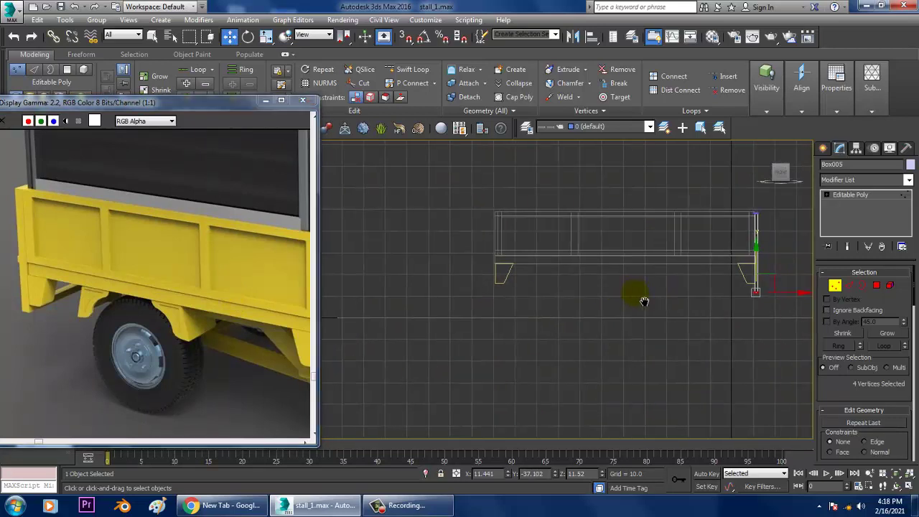
left_click(847, 203)
Shift-copy both corner posts and the bracket profile to the cargo bed's back corners in Top view.
left_click_drag(699, 266, 664, 301)
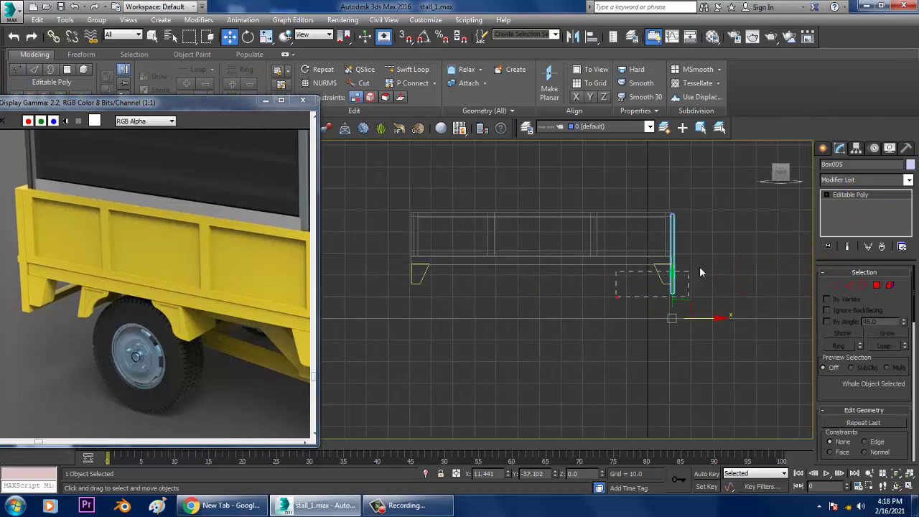
left_click(420, 278, "ctrl")
key("alt+w")
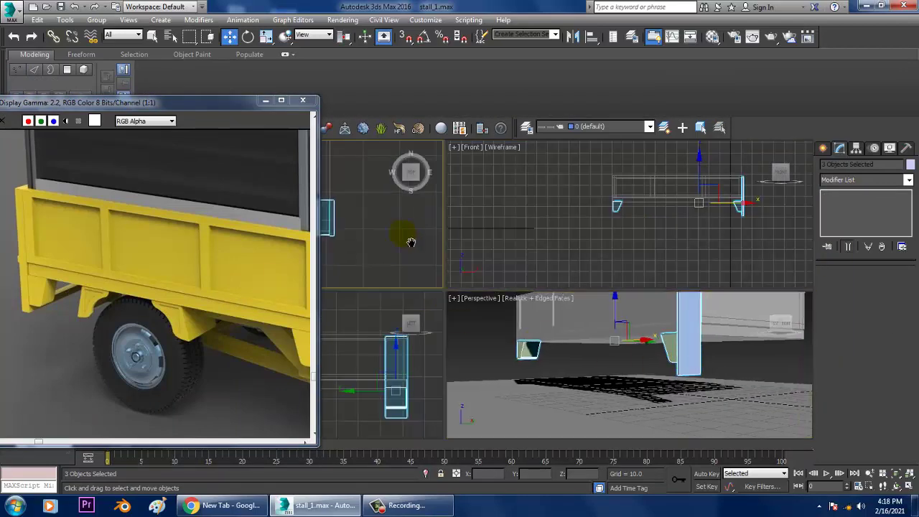
key("alt+w")
middle_click_drag(409, 236, 531, 241)
scroll(609, 294, "down", 3)
scroll(611, 304, "up", 1)
scroll(615, 303, "up", 2)
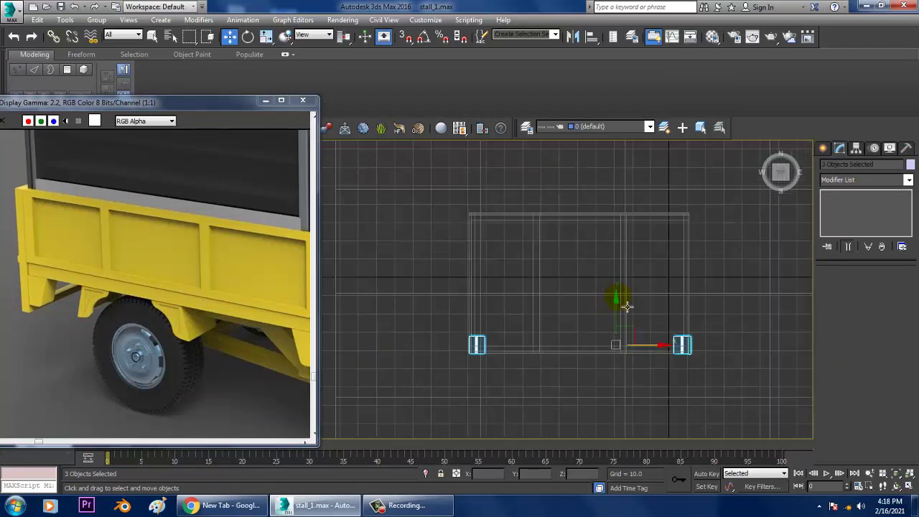
left_click_drag(627, 312, 631, 188)
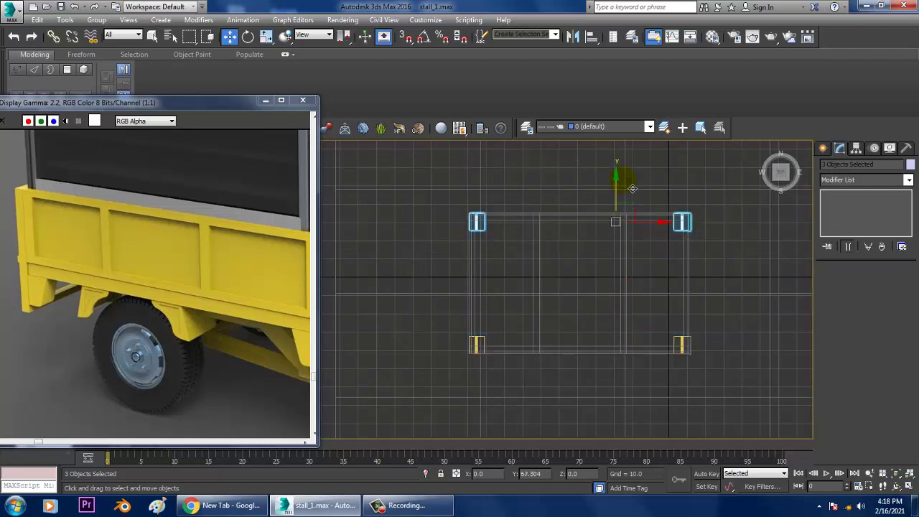
left_click(461, 302)
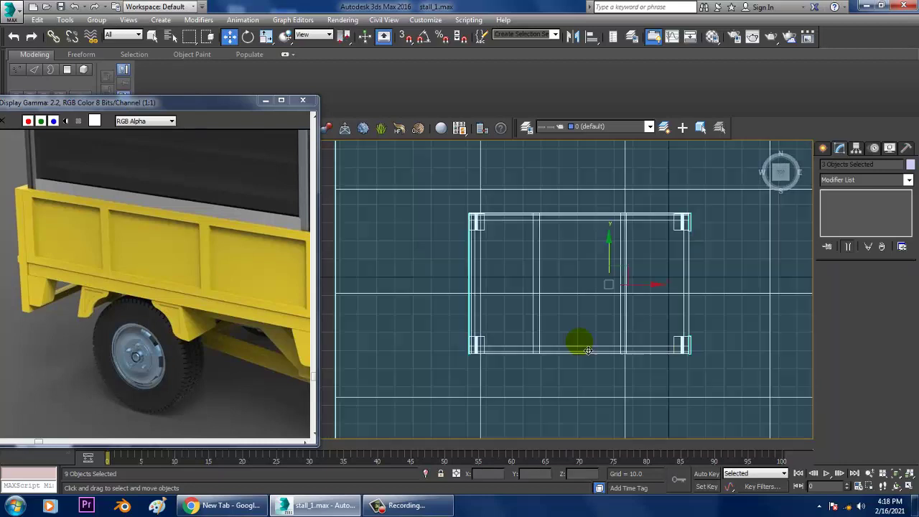
left_click(909, 165)
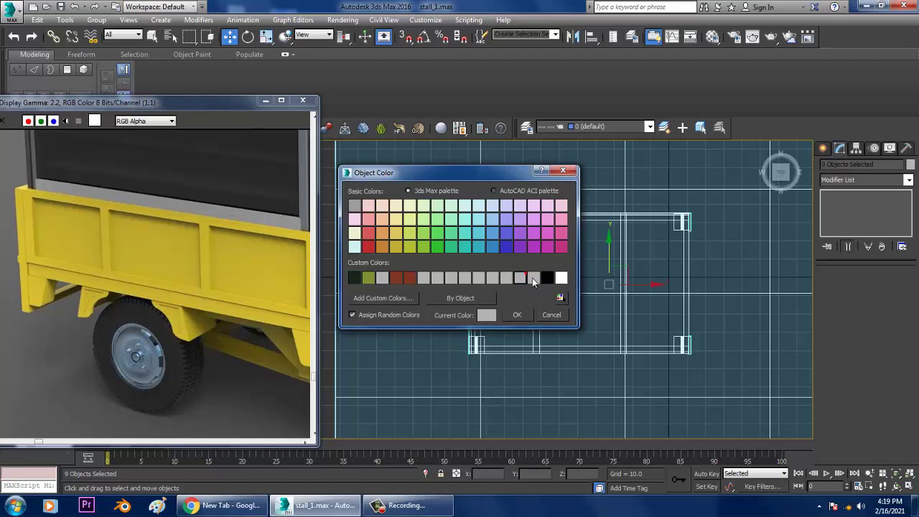
Apply the chosen colour to the new parts, deselect, and orbit the Perspective view side-on.
left_click(523, 317)
key("alt+w")
key("alt+w")
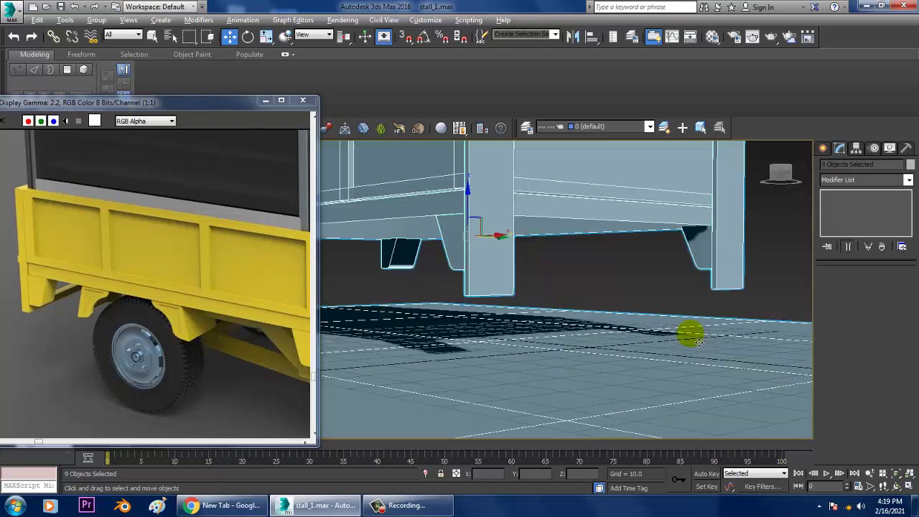
left_click(762, 213)
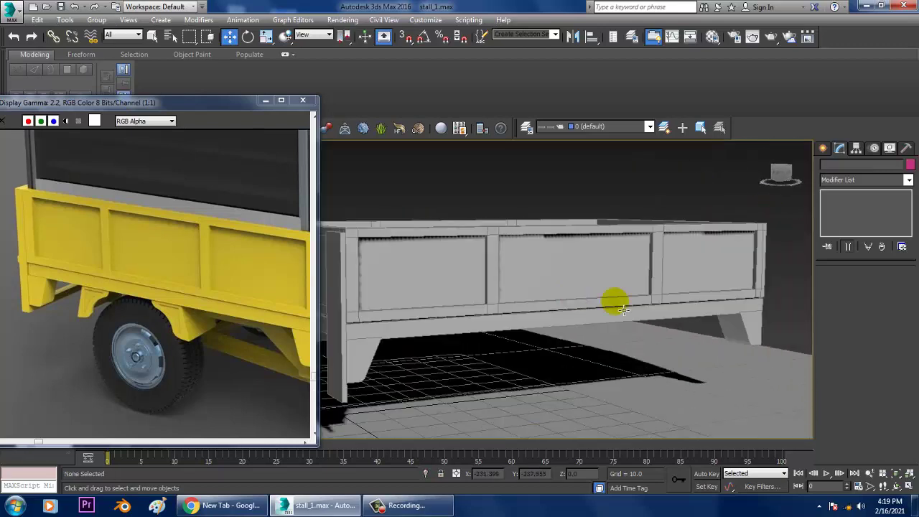
scroll(627, 301, "down", 5)
mouse_move(627, 302)
middle_mouse_down("alt")
mouse_move(560, 292)
mouse_move(724, 281)
mouse_move(589, 301)
middle_mouse_up("alt")
scroll(603, 300, "up", 2)
scroll(646, 290, "up", 3)
scroll(656, 283, "up", 1)
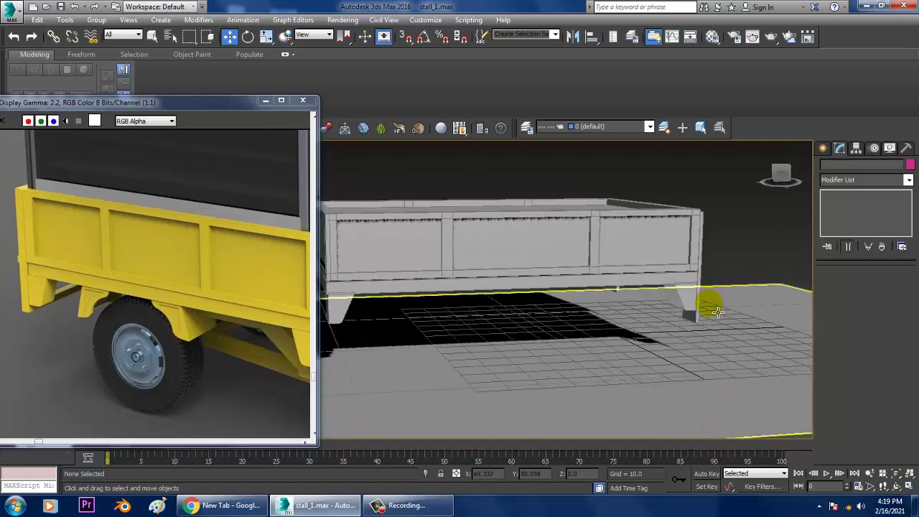
Select a bed leg and orbit around it for a higher, more frontal view.
left_click(694, 318)
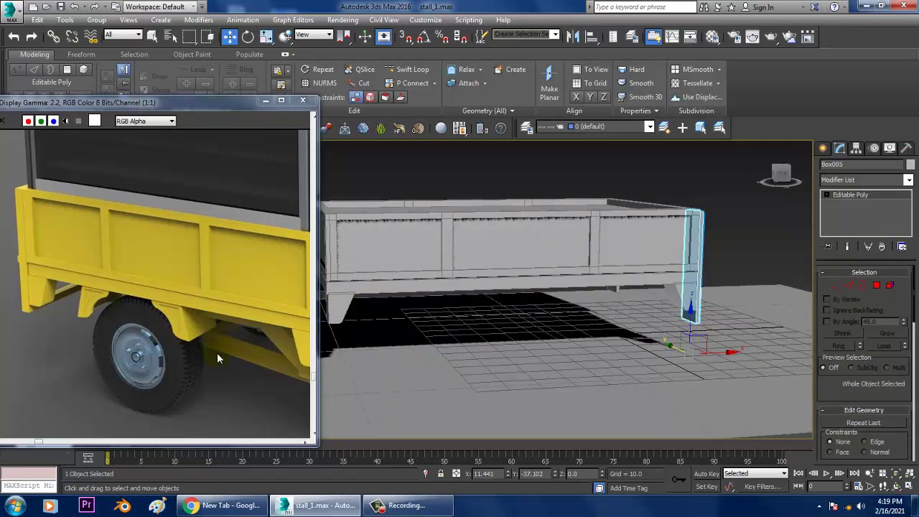
middle_click_drag(224, 249, 213, 315)
scroll(213, 320, "down", 2)
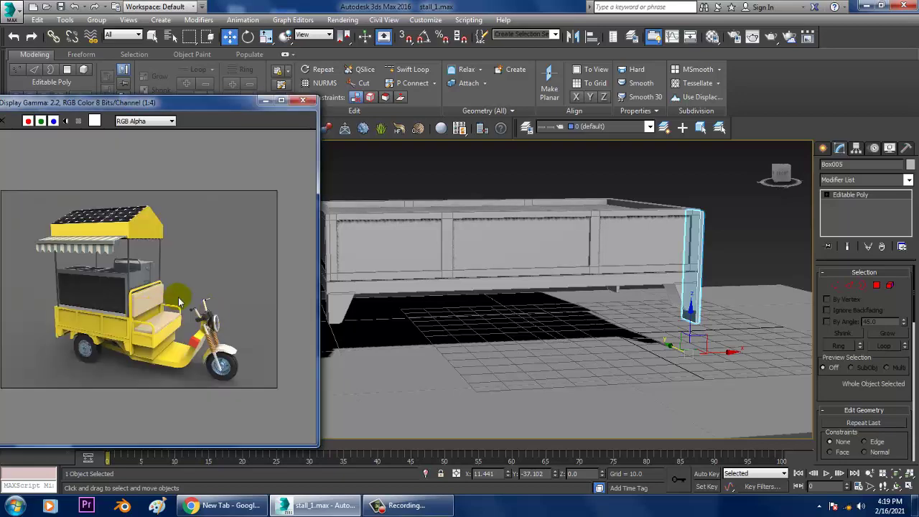
scroll(163, 303, "up", 2)
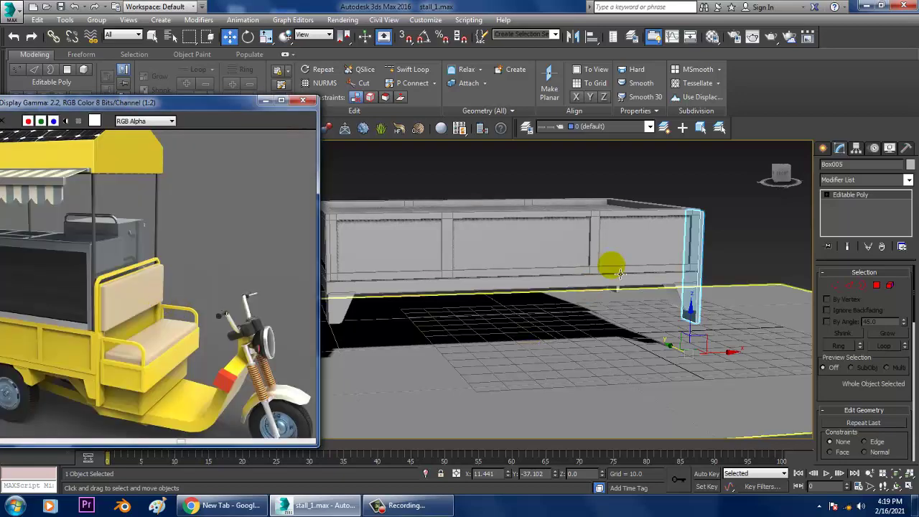
mouse_move(694, 252)
middle_mouse_down("alt")
mouse_move(625, 266)
mouse_move(670, 260)
mouse_move(656, 266)
middle_mouse_up("alt")
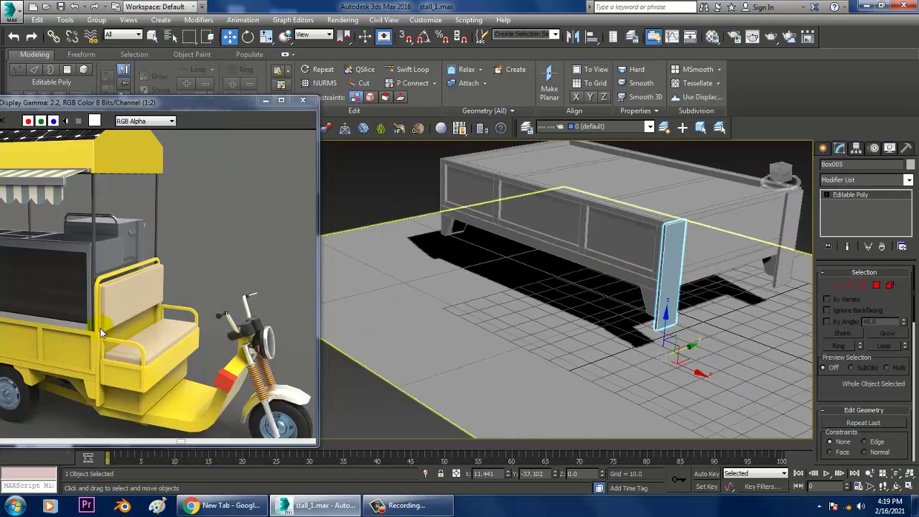
scroll(106, 330, "up", 1)
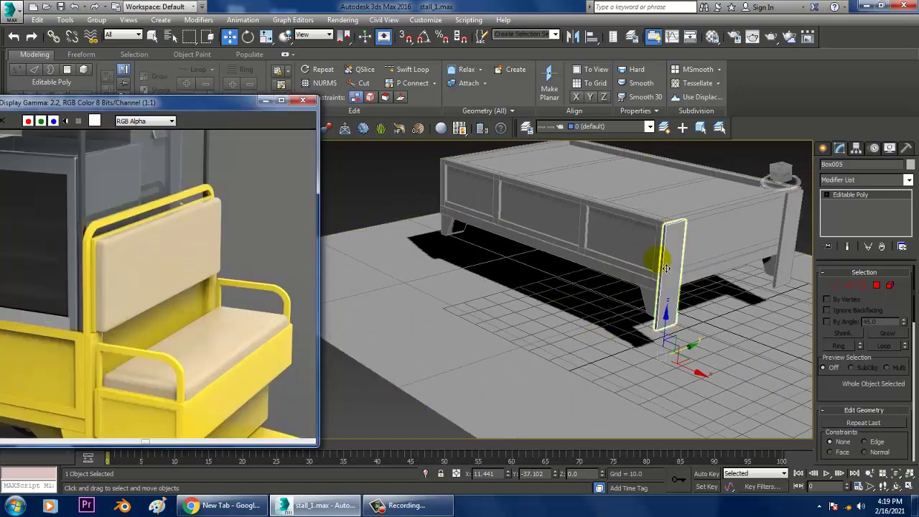
middle_click_drag(697, 261, 707, 267, "alt")
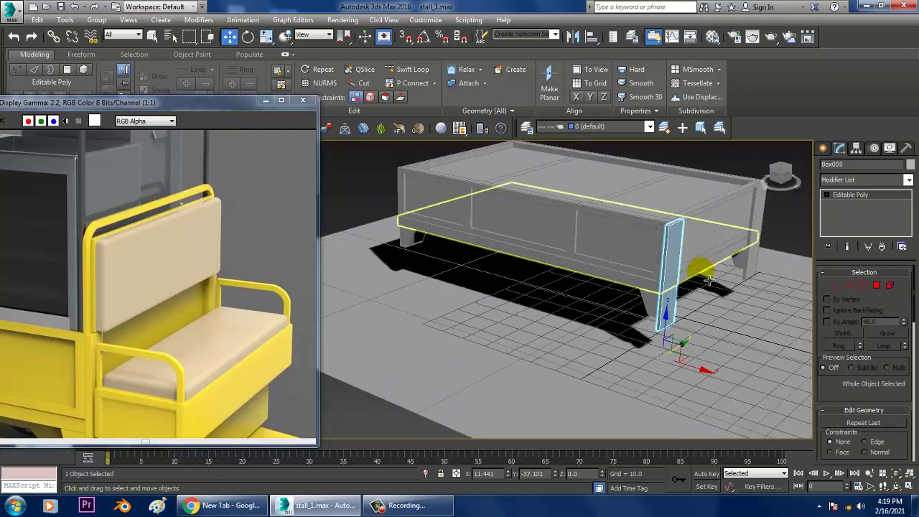
Maximize the side view and pan so the cargo bed sits centred.
key("alt+w")
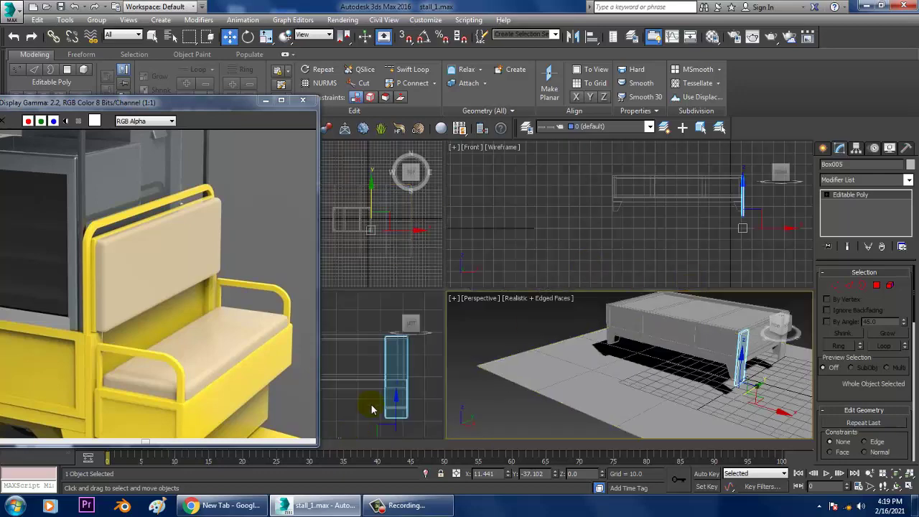
key("alt+w")
scroll(410, 363, "down", 3)
middle_click_drag(498, 322, 610, 314)
scroll(604, 338, "down", 2)
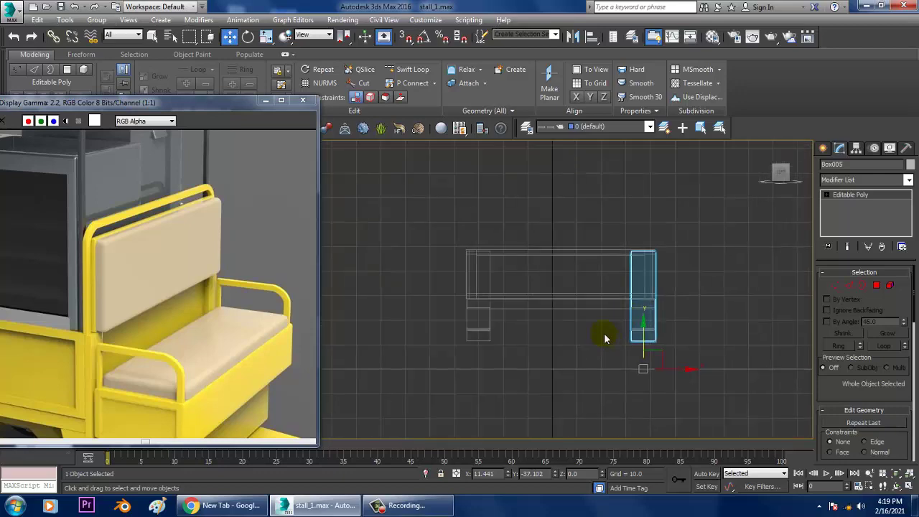
Draw a Line spline as an inverted U rising from both ends of the bed's top edge.
left_click(823, 149)
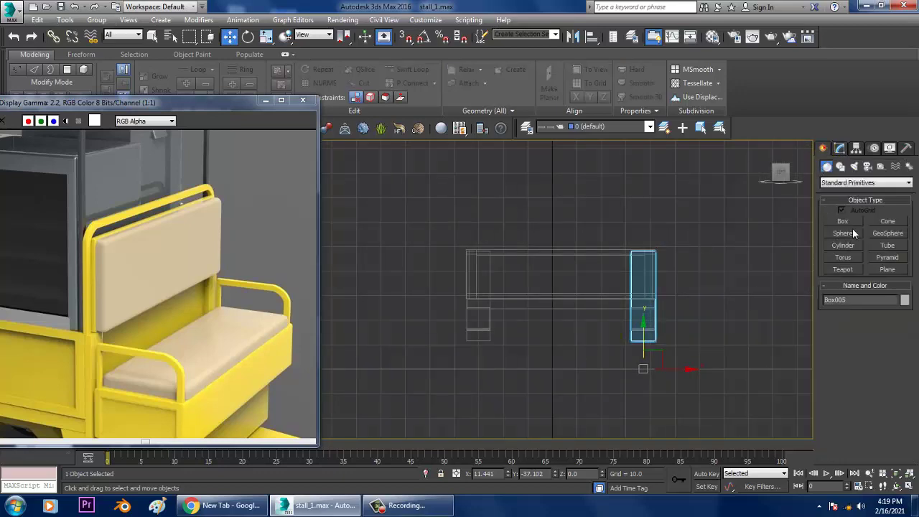
left_click(840, 166)
left_click(843, 230)
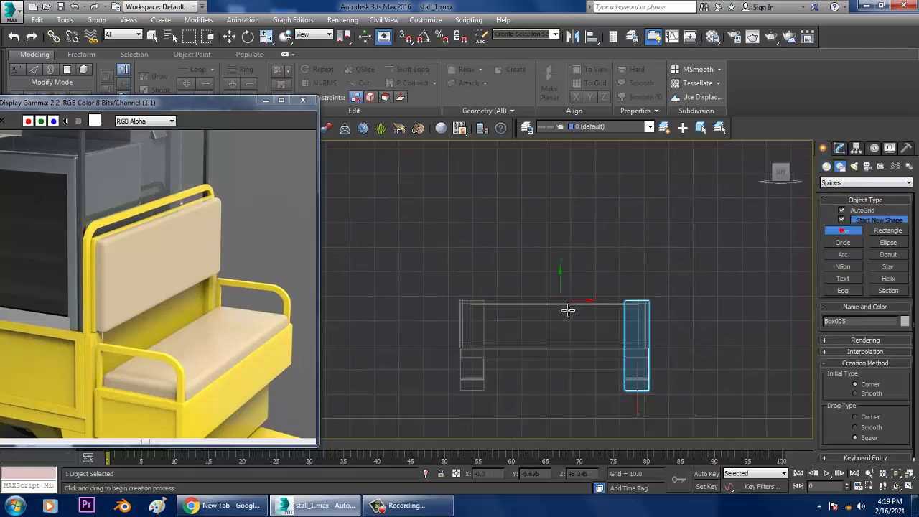
mouse_move(493, 338)
middle_mouse_down()
mouse_move(519, 349)
mouse_move(510, 359)
mouse_move(533, 339)
middle_mouse_up()
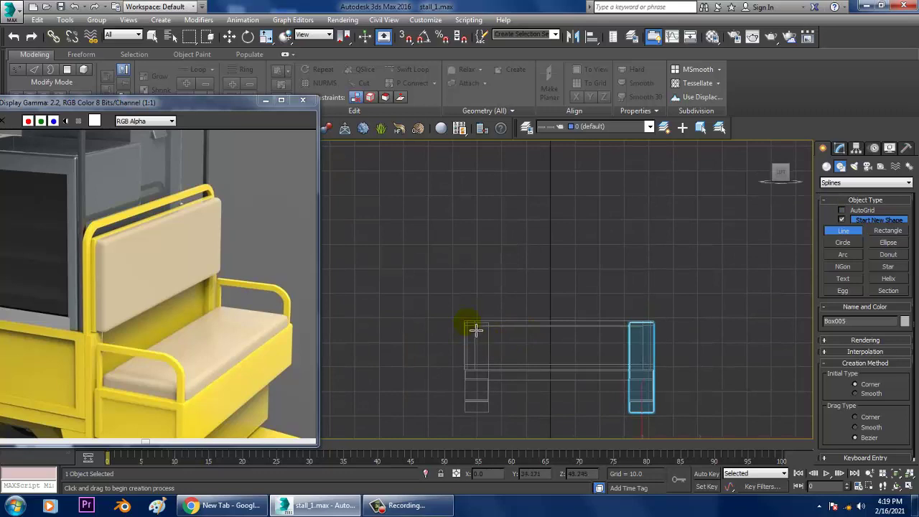
left_click(476, 330)
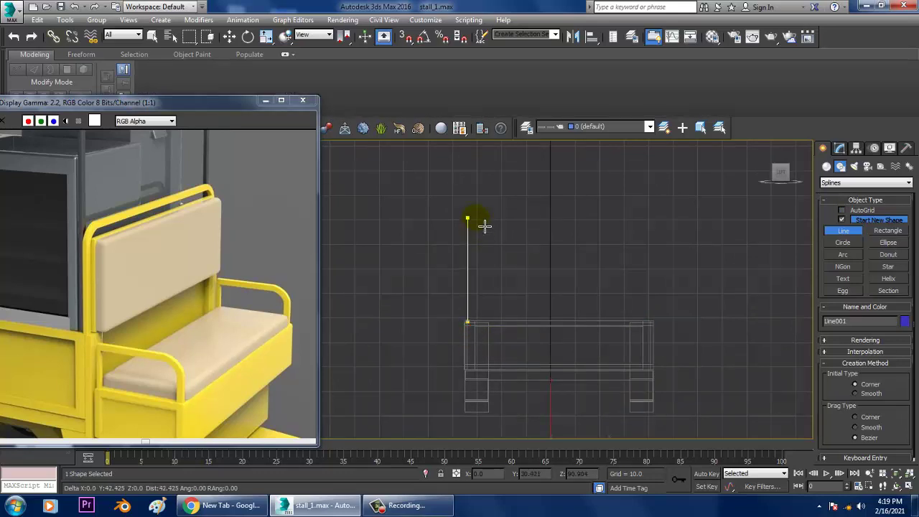
left_click(479, 234)
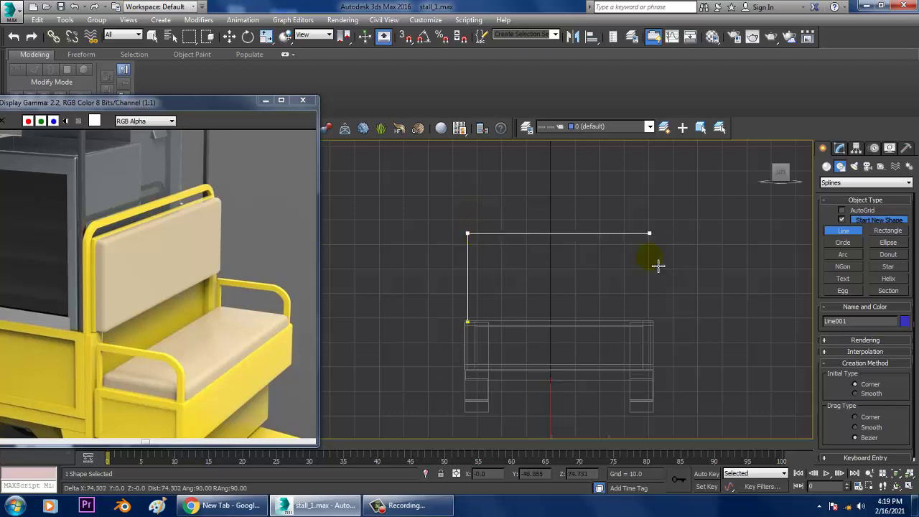
left_click(658, 264)
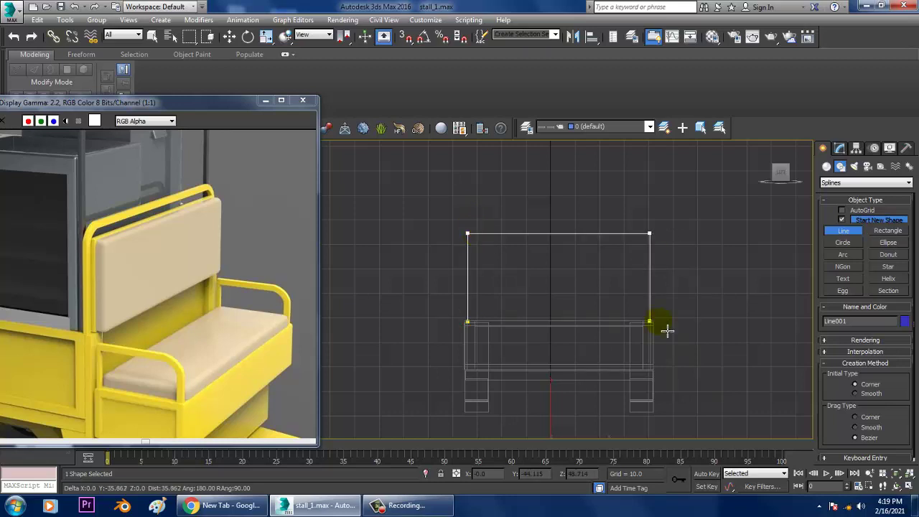
right_click(667, 328)
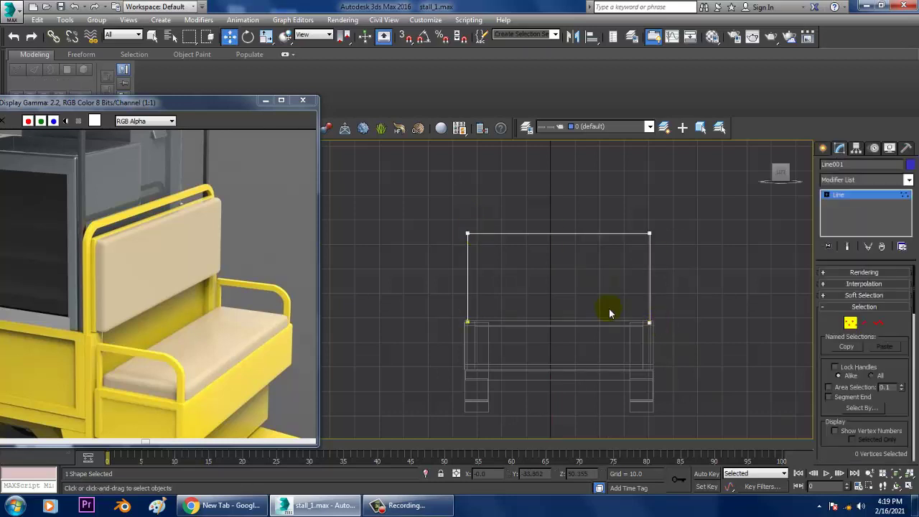
Try filleting the line's two top corner vertices into a large arch.
left_click_drag(798, 286, 798, 286)
scroll(861, 344, "down", 5)
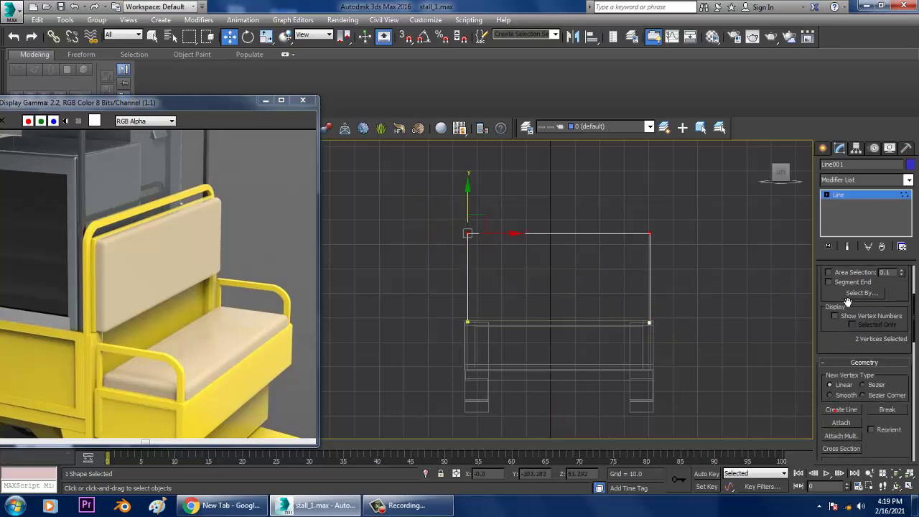
scroll(864, 347, "down", 5)
scroll(865, 347, "down", 5)
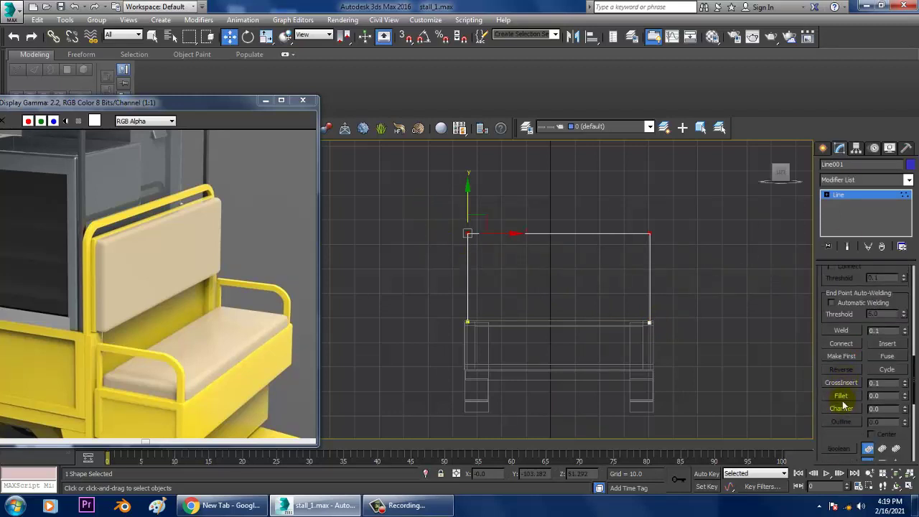
left_click(845, 394)
left_click_drag(654, 244, 676, 259)
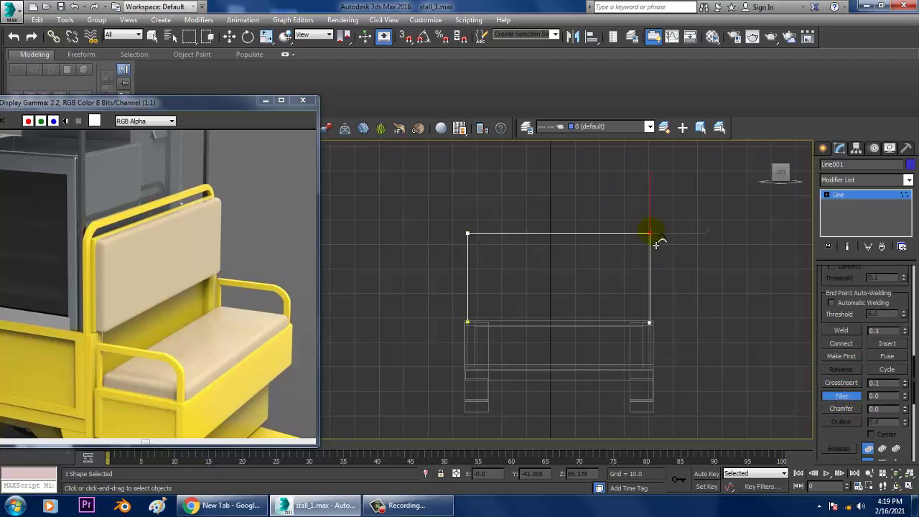
left_click_drag(655, 244, 642, 199)
left_click(842, 199)
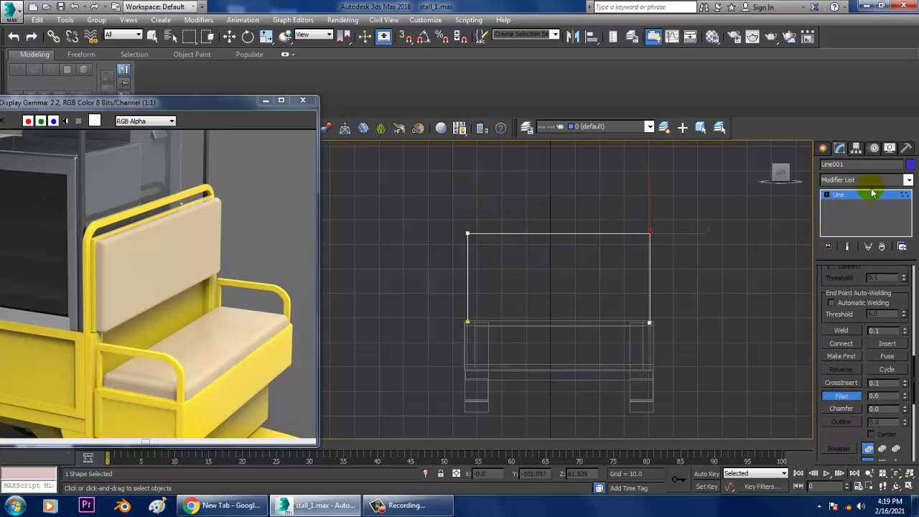
right_click(769, 240)
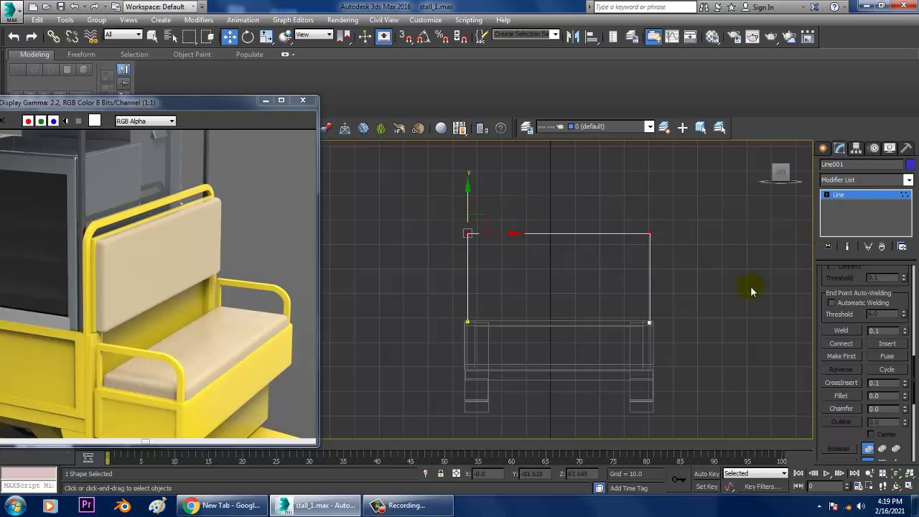
left_click(841, 395)
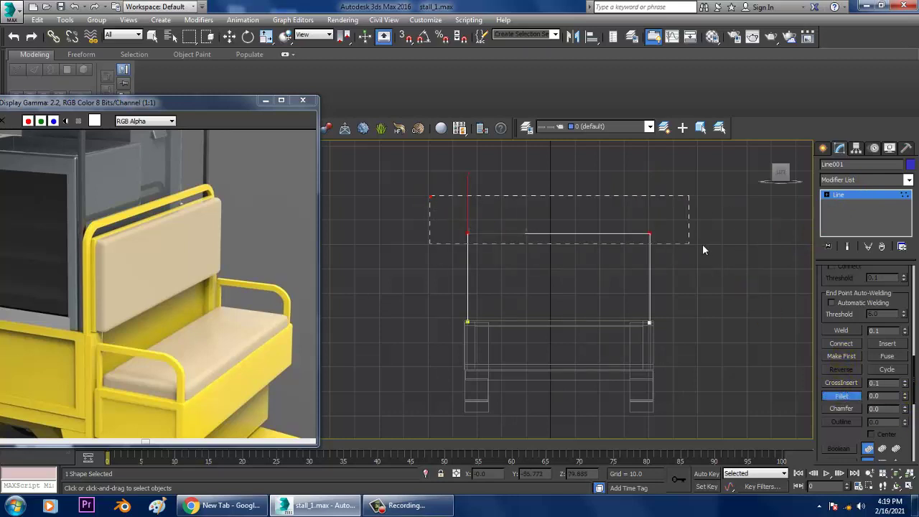
mouse_move(657, 246)
left_mouse_down()
mouse_move(607, 71)
mouse_move(651, 217)
mouse_move(869, 229)
left_mouse_up()
right_click(861, 198)
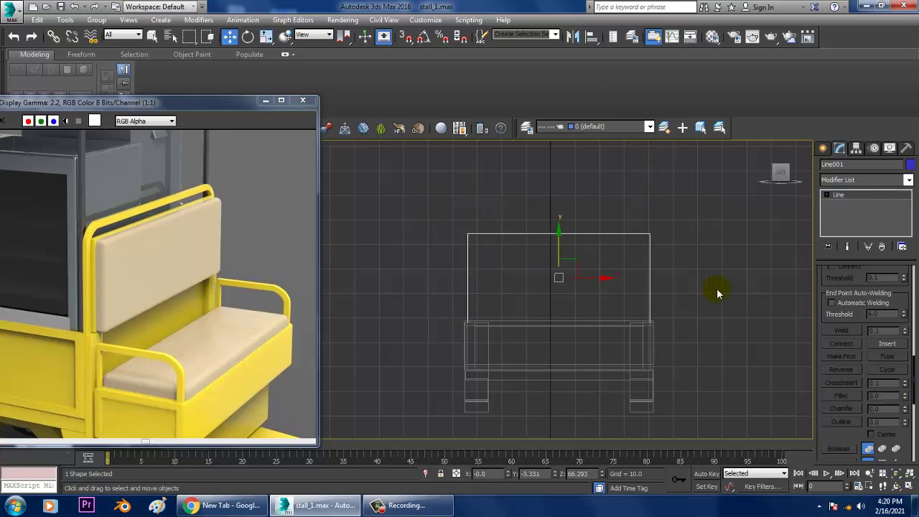
Delete the old frame line and draw a rectangle just above the cargo bed.
key("Delete")
left_click(823, 149)
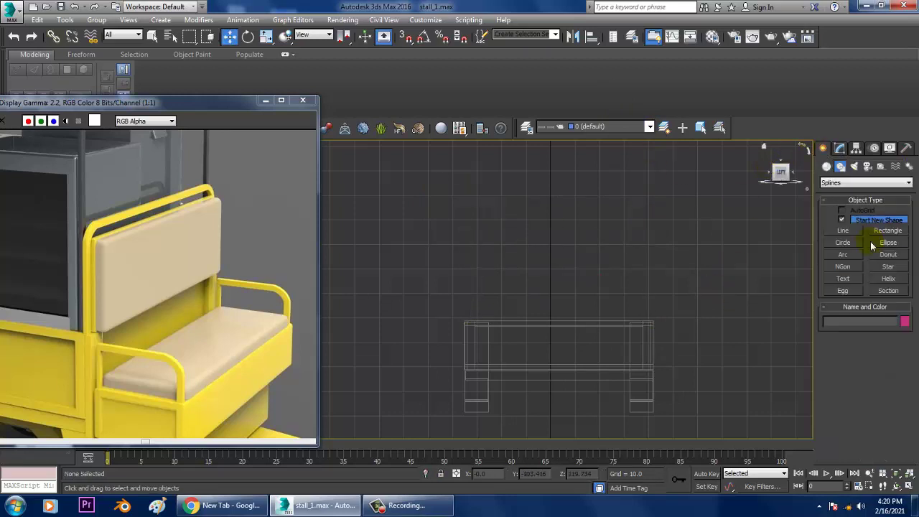
left_click(887, 231)
left_click_drag(472, 328, 660, 249)
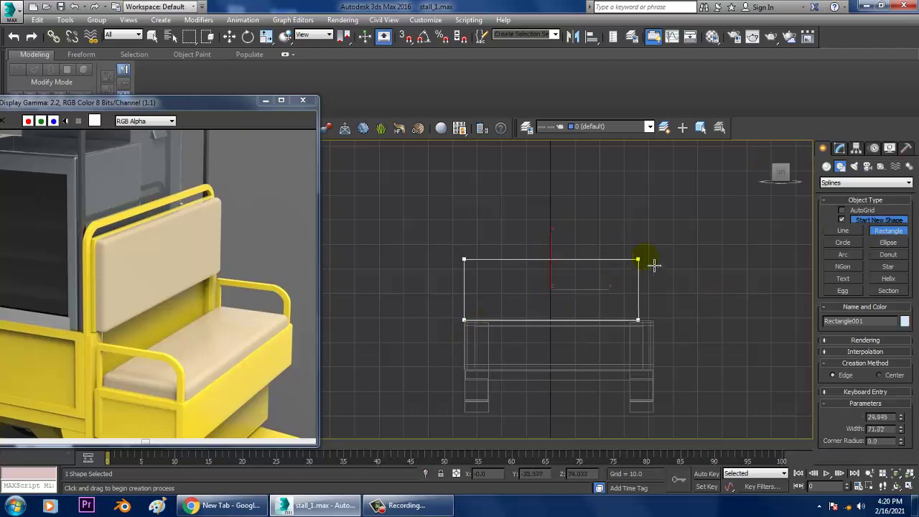
right_click(657, 246)
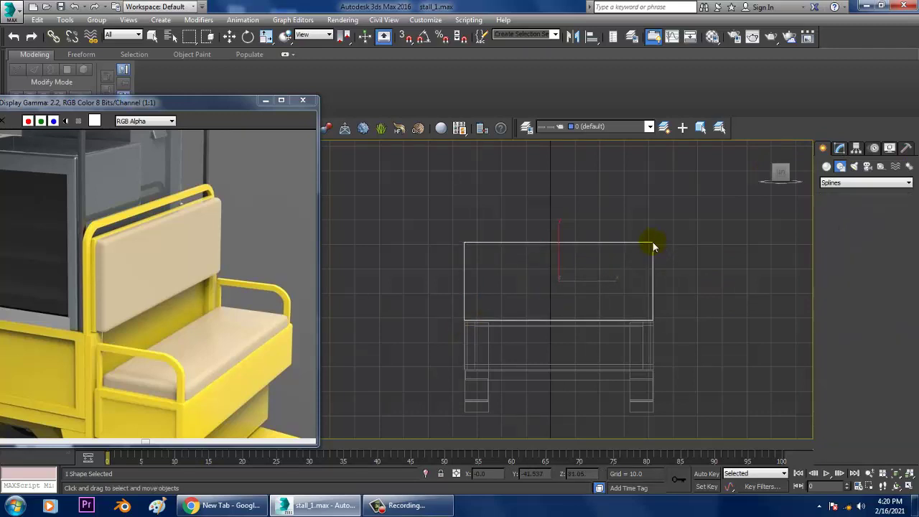
Convert the rectangle to an editable spline and select its bottom segment.
left_click(840, 149)
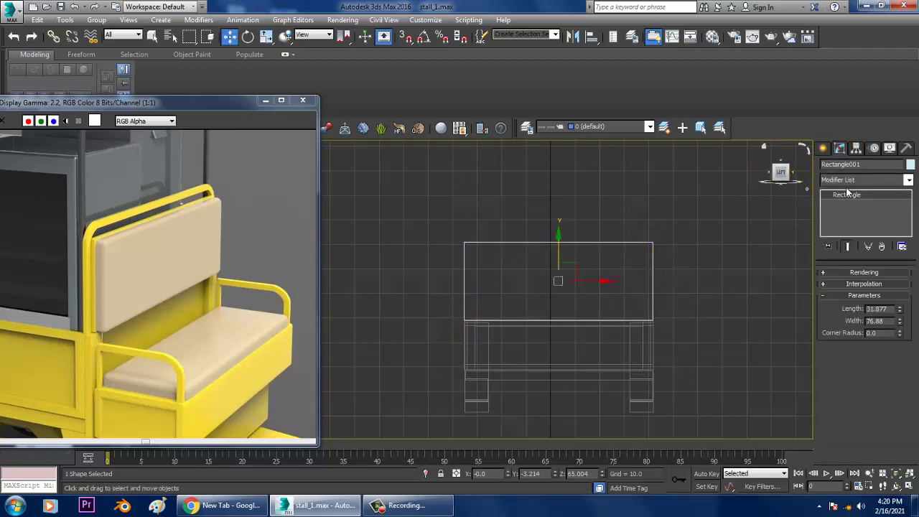
right_click(850, 193)
left_click(853, 266)
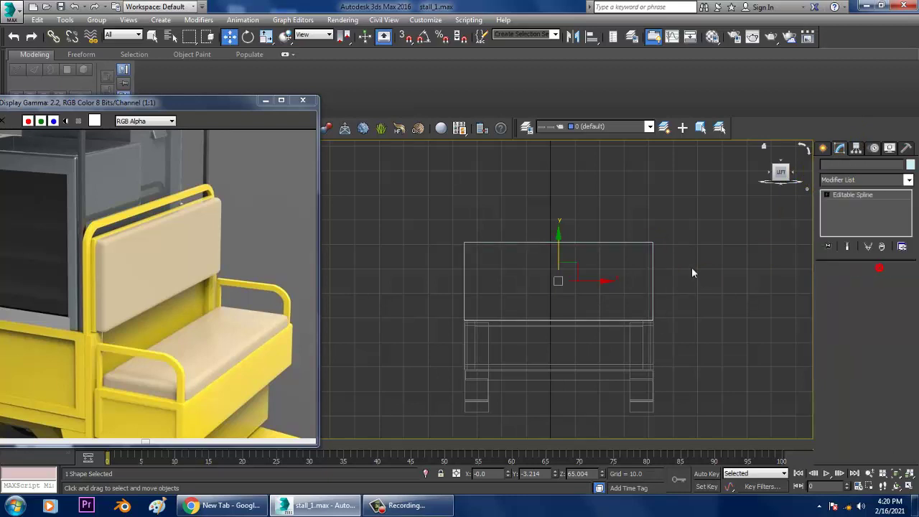
key("3")
left_click_drag(535, 300, 553, 358)
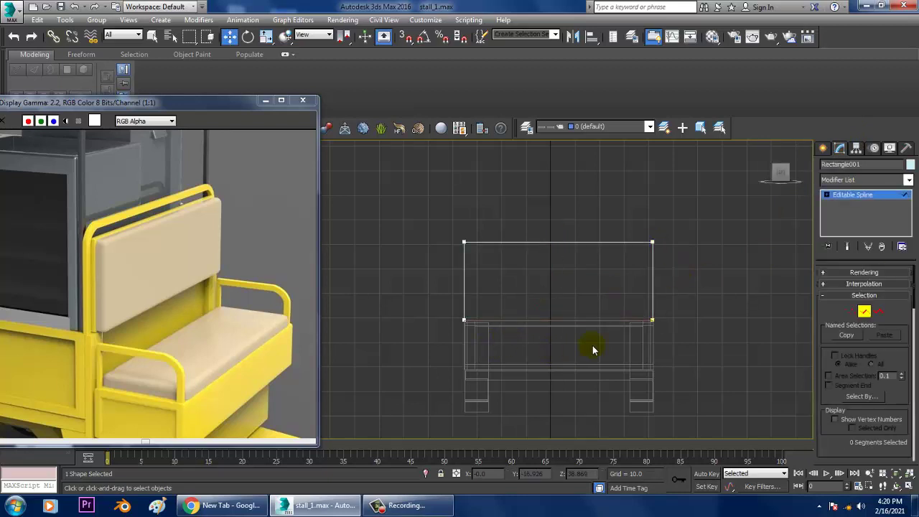
Fillet the two top corner vertices into smooth rounded bends.
key("1")
left_click_drag(418, 204, 754, 278)
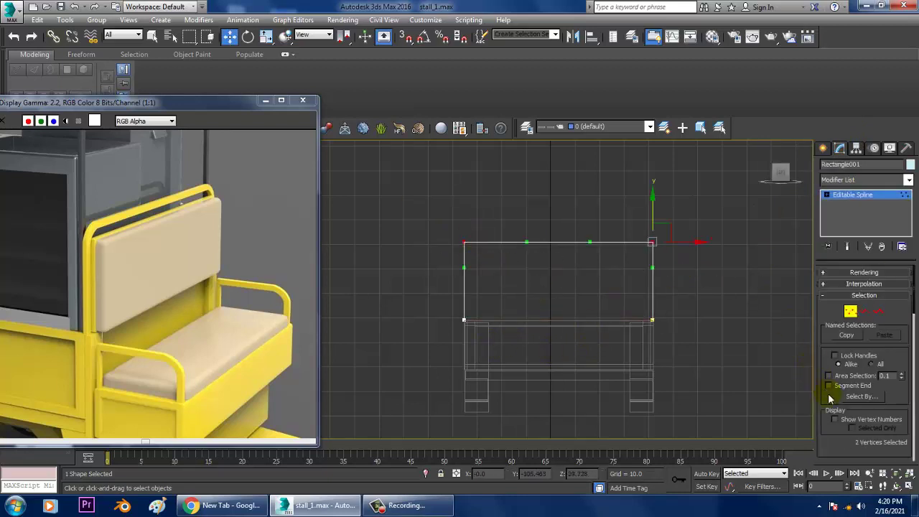
scroll(832, 391, "down", 2)
scroll(861, 359, "down", 4)
scroll(875, 337, "down", 2)
scroll(887, 326, "down", 2)
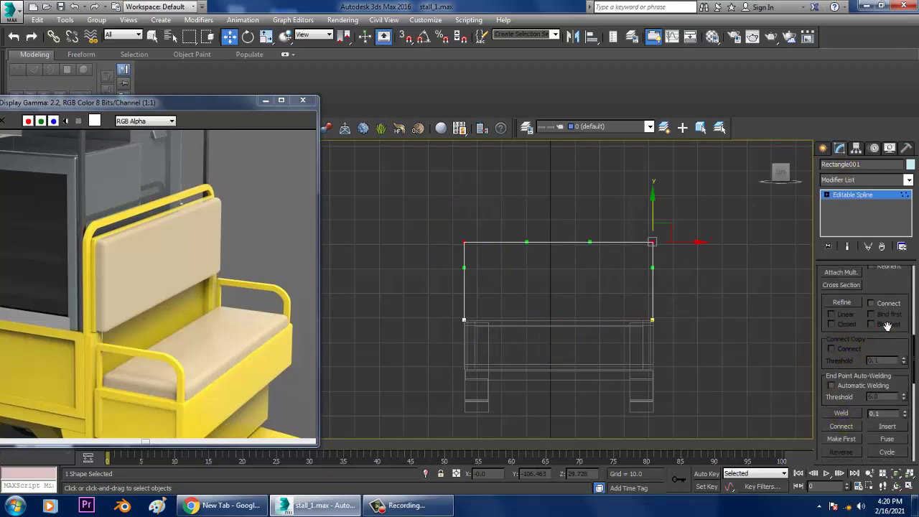
scroll(887, 326, "down", 3)
left_click(838, 389)
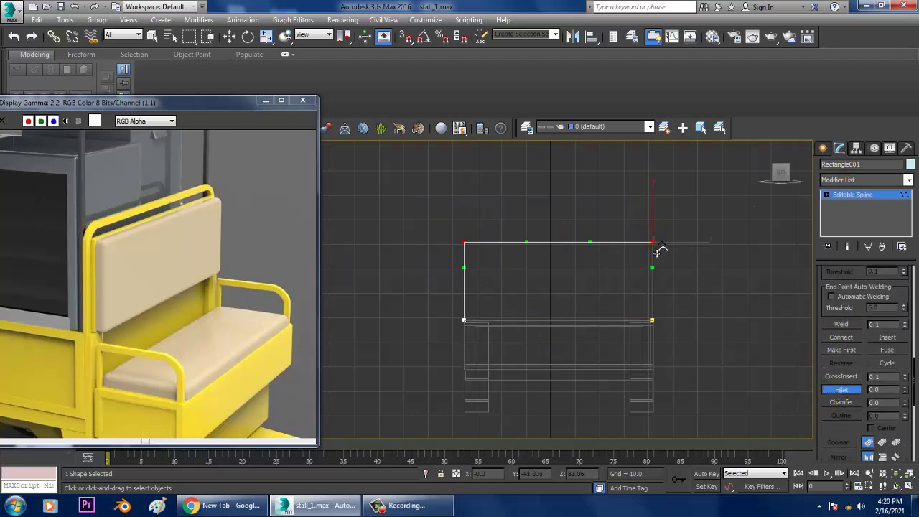
left_click_drag(651, 240, 651, 237)
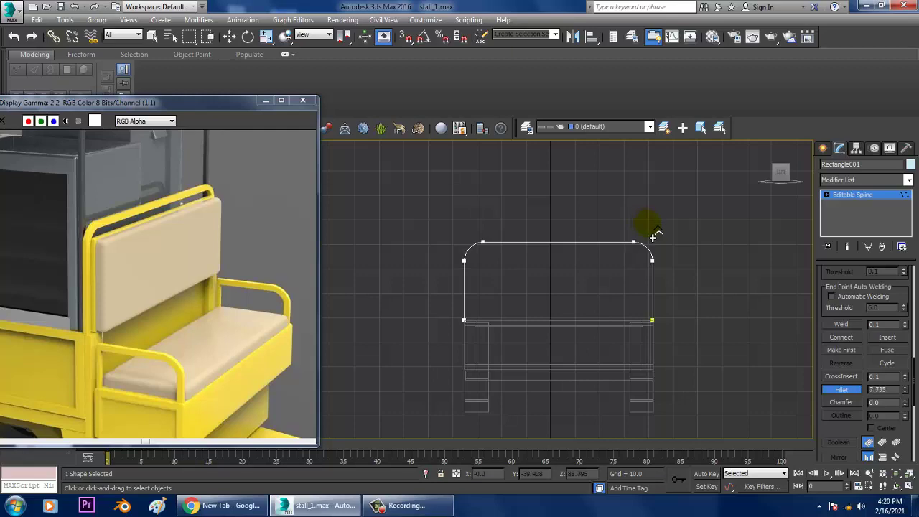
key("w")
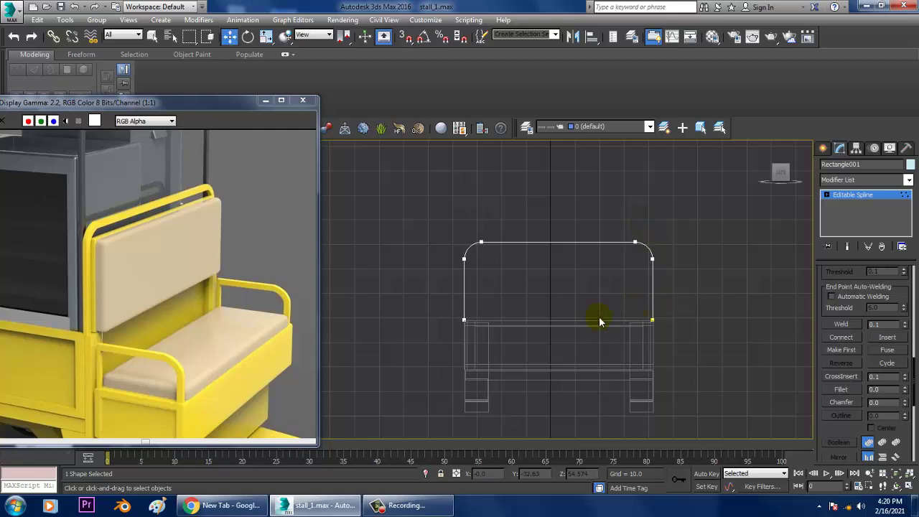
Raise the arch's two top vertices slightly in Z.
key("alt+w")
scroll(654, 289, "down", 5)
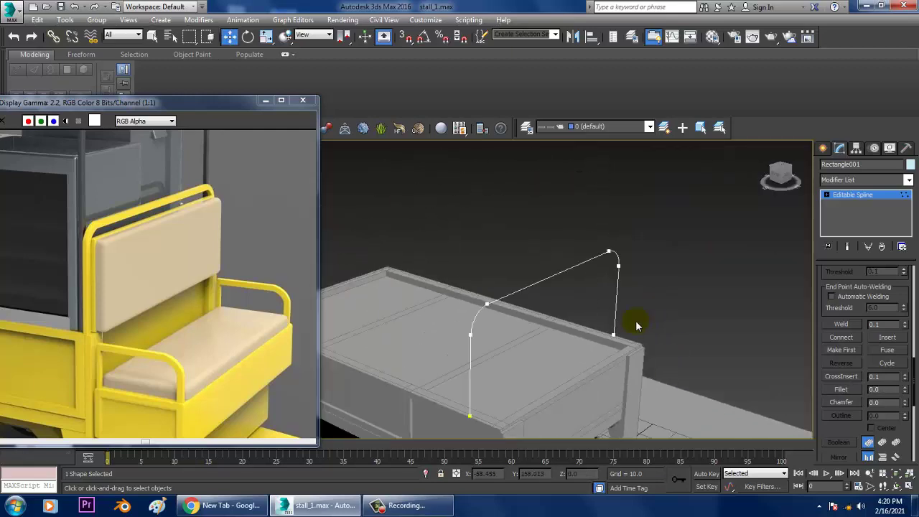
mouse_move(640, 322)
middle_mouse_down("alt")
mouse_move(672, 279)
mouse_move(638, 275)
mouse_move(666, 280)
middle_mouse_up("alt")
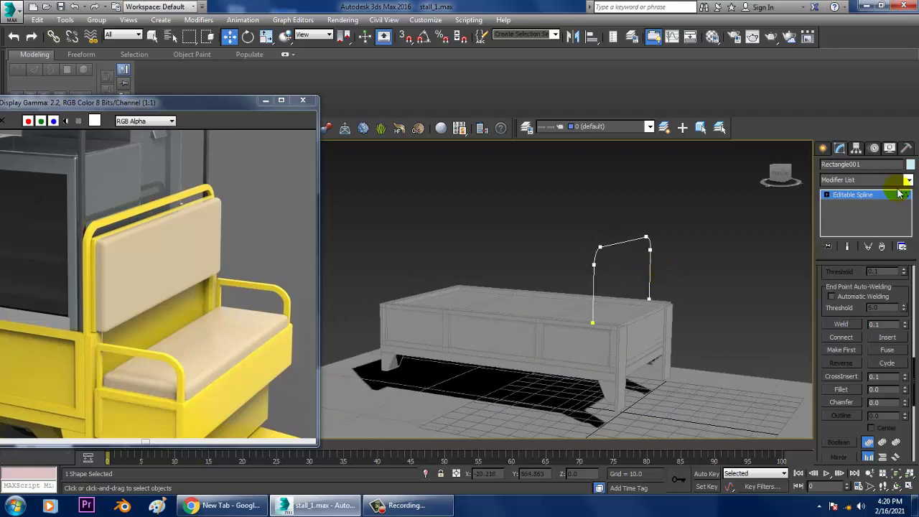
left_click(860, 195)
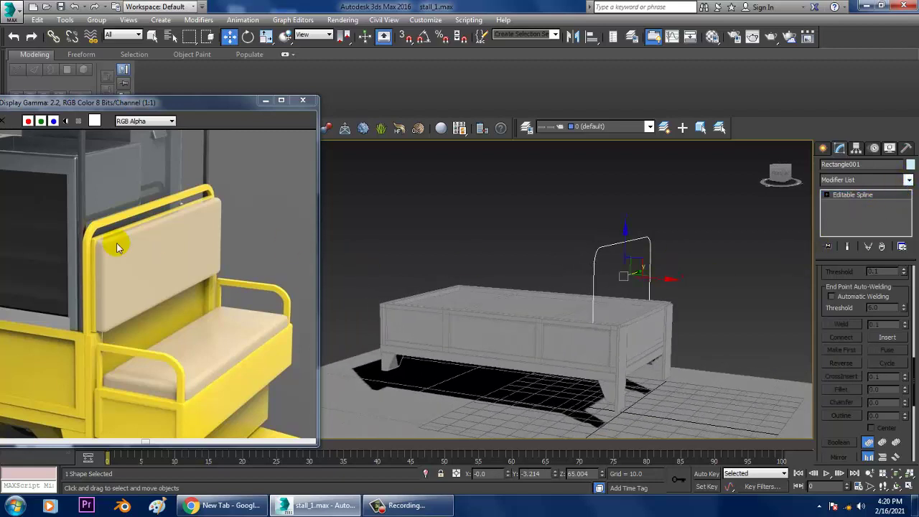
scroll(135, 241, "down", 1)
scroll(135, 241, "down", 2)
middle_click_drag(638, 287, 661, 286)
scroll(611, 277, "up", 3)
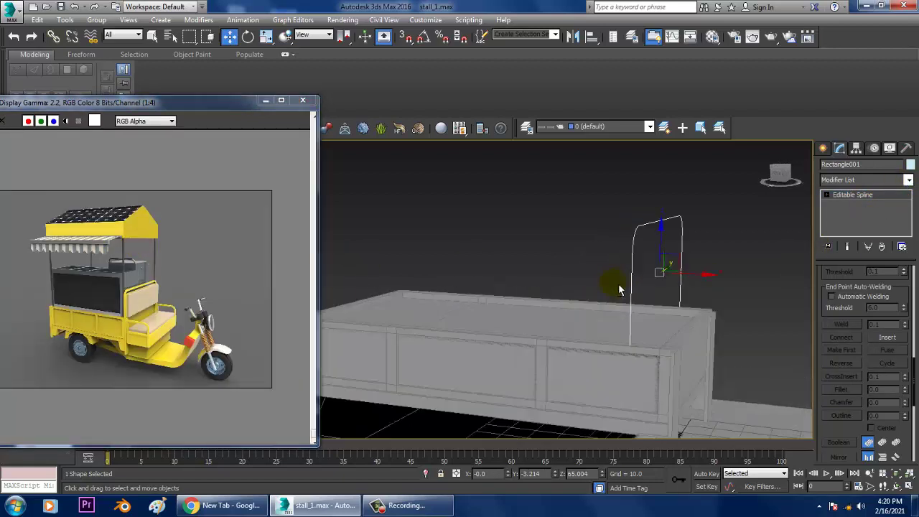
scroll(704, 220, "up", 1)
scroll(703, 226, "down", 3)
key("1")
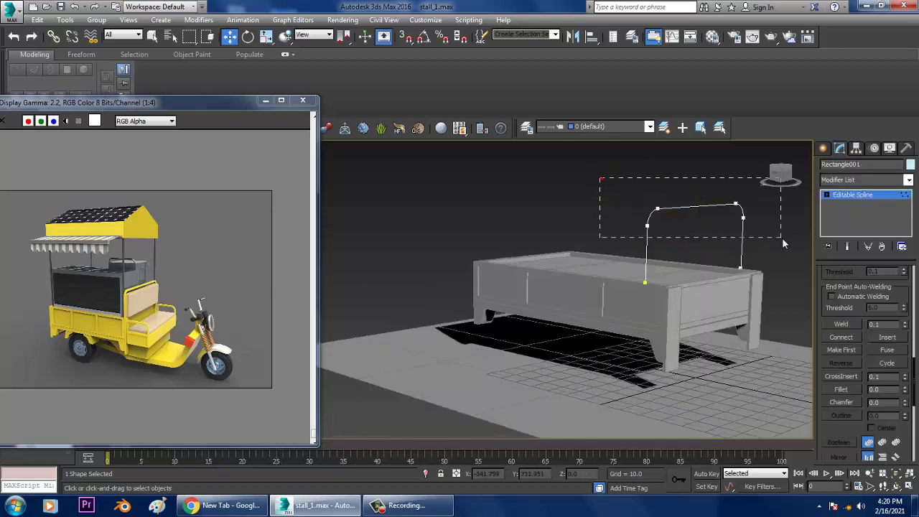
left_click_drag(784, 244, 782, 243)
left_click_drag(658, 195, 662, 188)
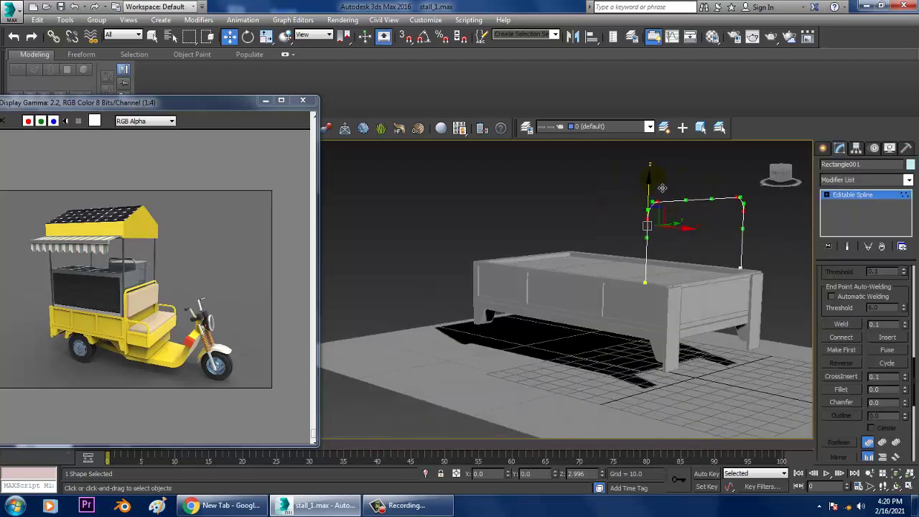
Enable the spline in renderer and viewport with a rectangular section of Length 0.864.
mouse_move(666, 197)
middle_mouse_down("alt")
mouse_move(709, 241)
mouse_move(677, 230)
middle_mouse_up("alt")
left_click(847, 195)
scroll(679, 278, "up", 2)
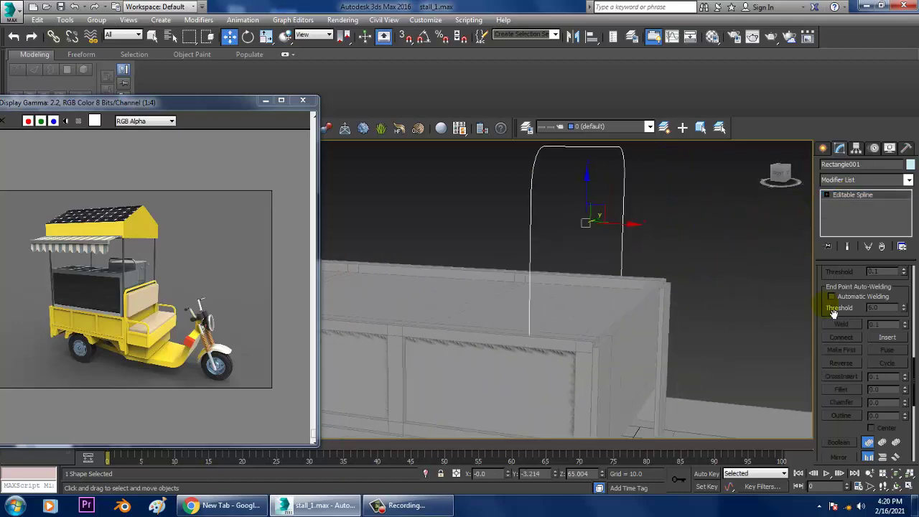
scroll(884, 287, "up", 3)
scroll(844, 314, "up", 2)
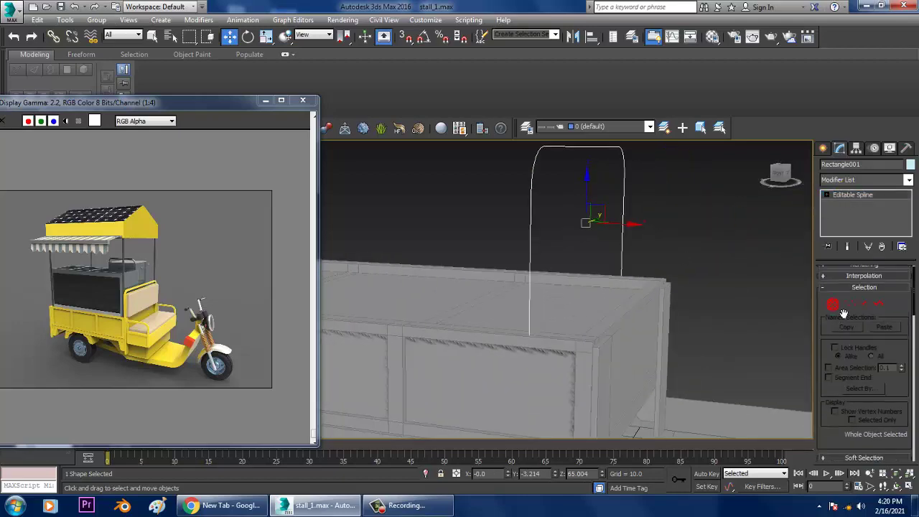
scroll(833, 319, "up", 1)
left_click(835, 274)
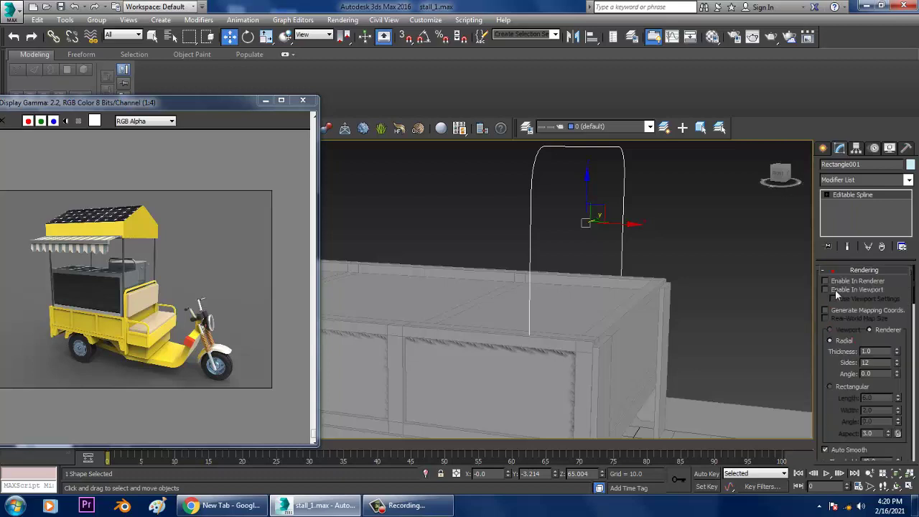
left_click(837, 283)
left_click(839, 290)
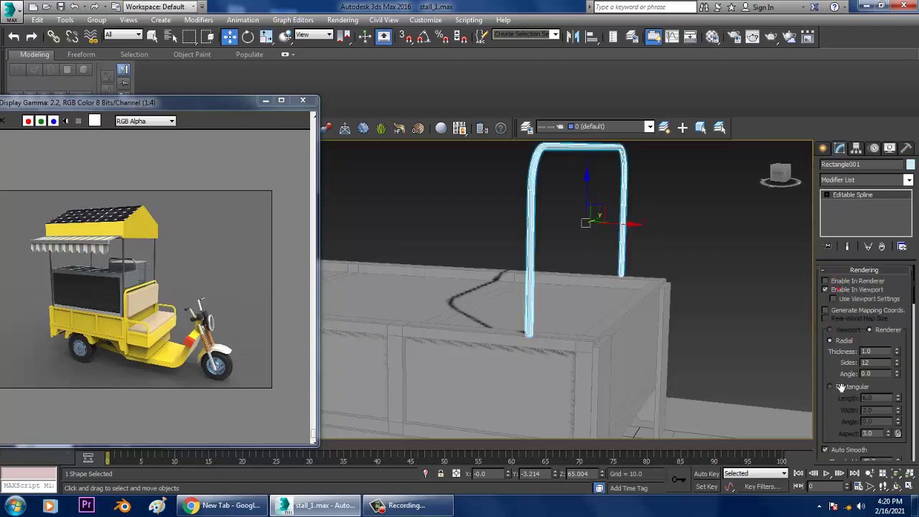
left_click(832, 386)
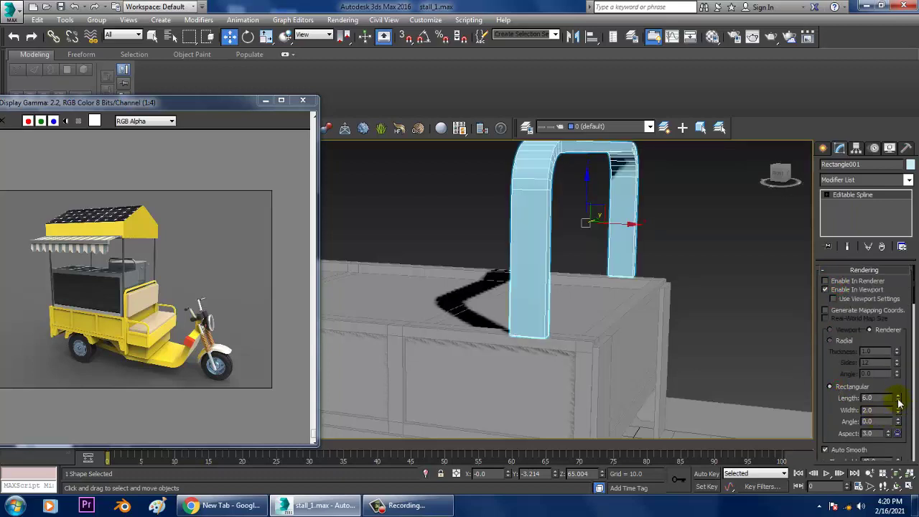
left_click_drag(897, 399, 897, 437)
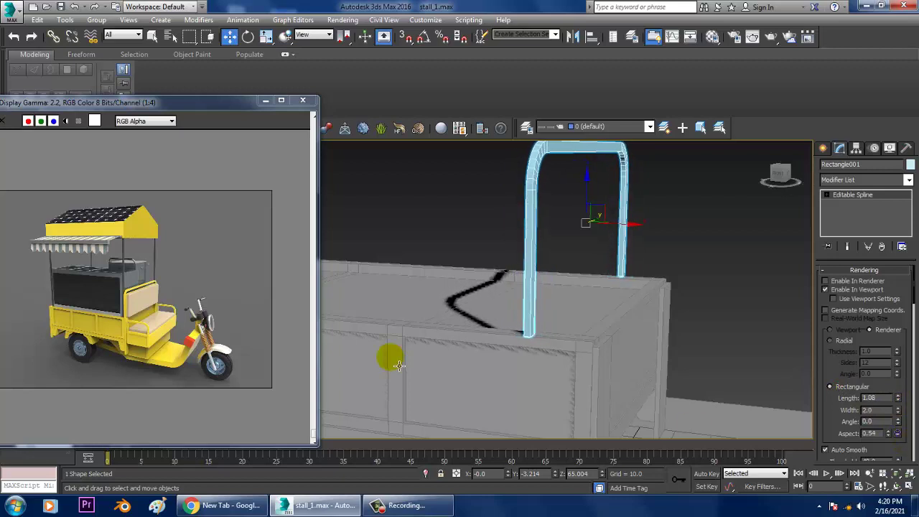
Reduce the rail's width to 1.38 and shift it sideways along the bed.
scroll(153, 316, "up", 2)
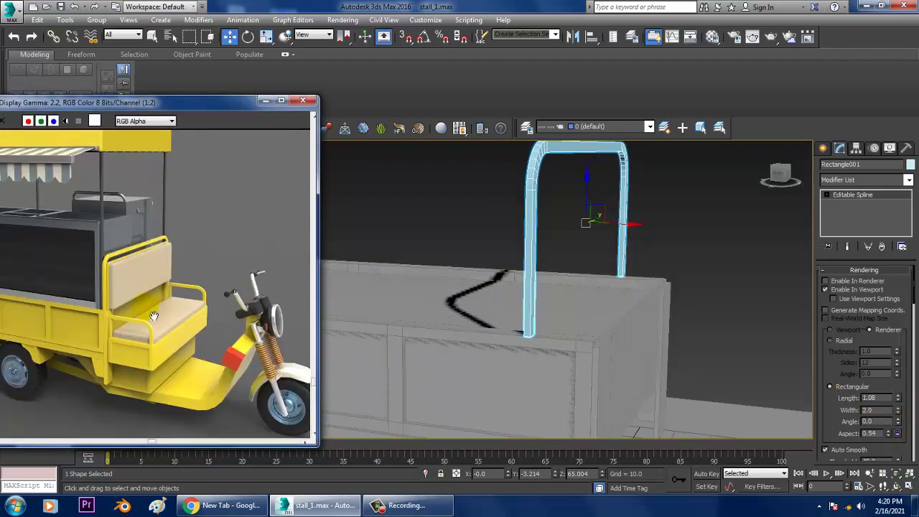
scroll(153, 316, "up", 1)
middle_click_drag(242, 349, 292, 334)
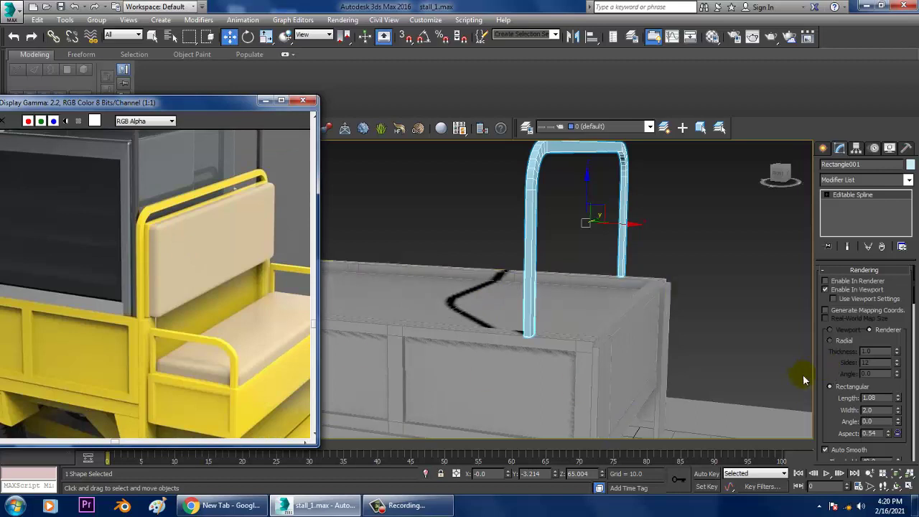
middle_click_drag(611, 292, 661, 304, "alt")
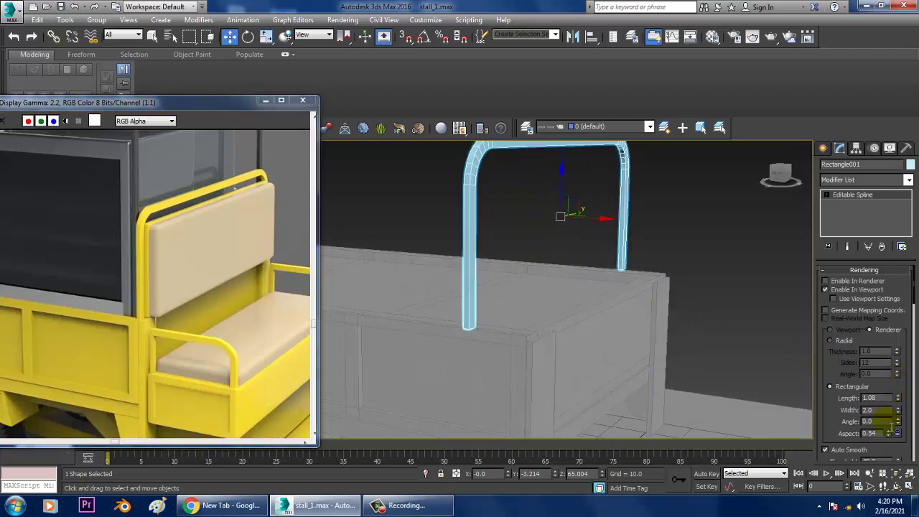
mouse_move(898, 413)
left_mouse_down()
mouse_move(914, 429)
mouse_move(898, 420)
left_mouse_up()
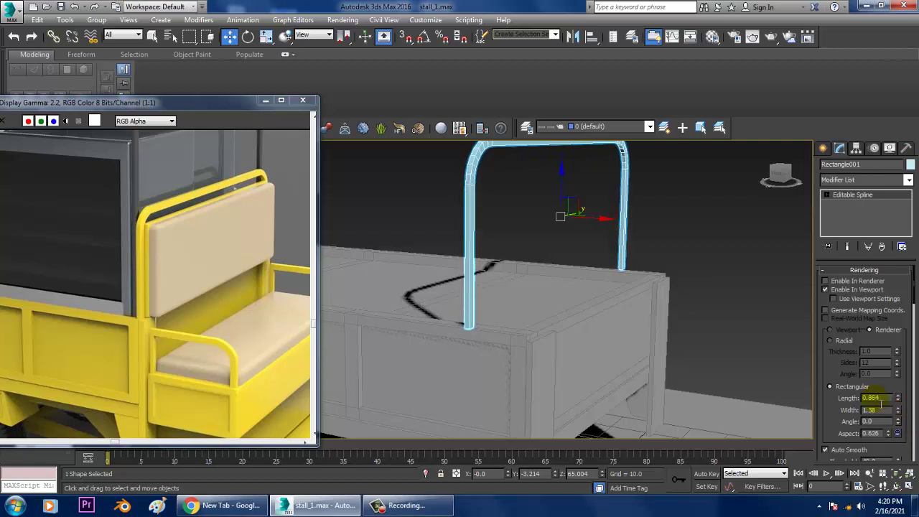
left_click_drag(640, 239, 653, 247)
Adjust the position of the rail's bottom vertex in the front view.
key("alt+w")
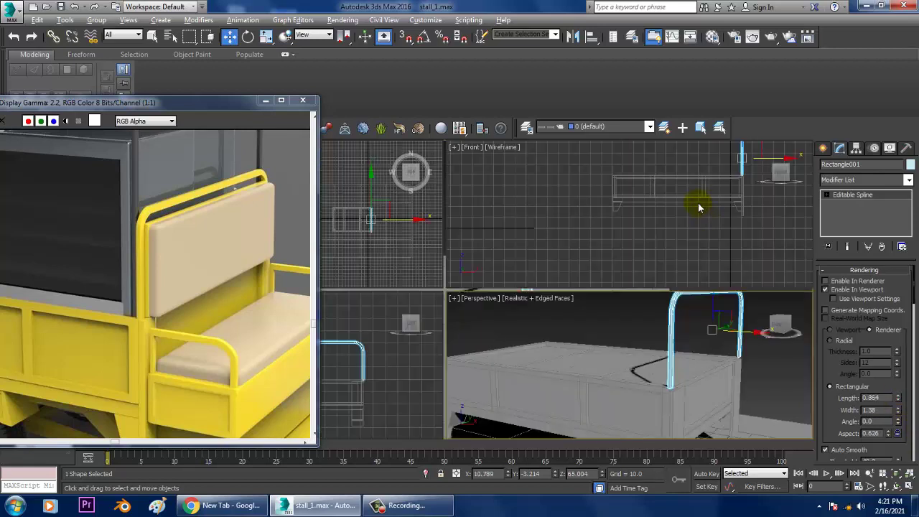
key("alt+w")
scroll(638, 240, "up", 3)
key("1")
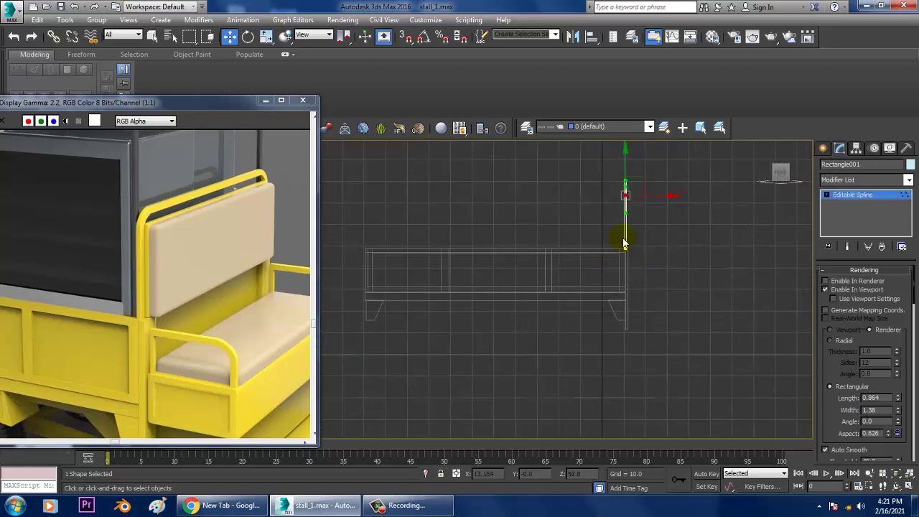
left_click(627, 249)
left_click_drag(637, 231, 641, 239)
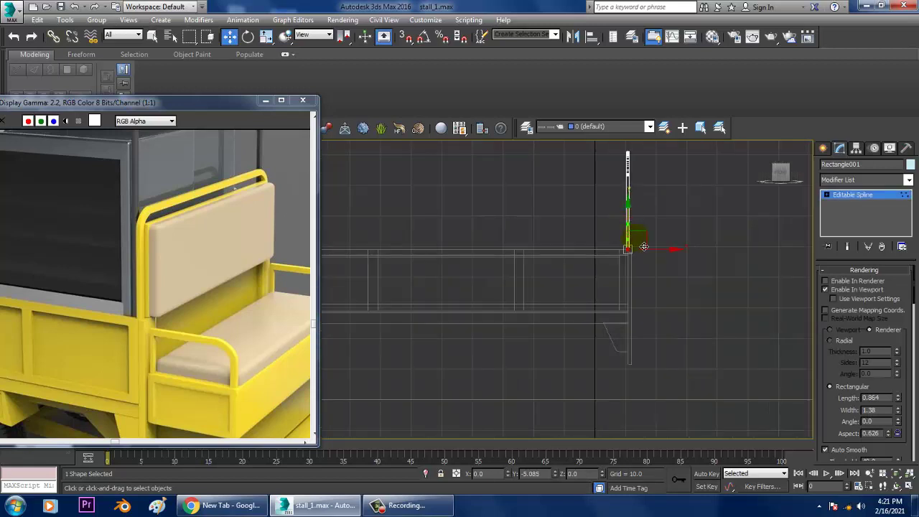
scroll(652, 241, "up", 2)
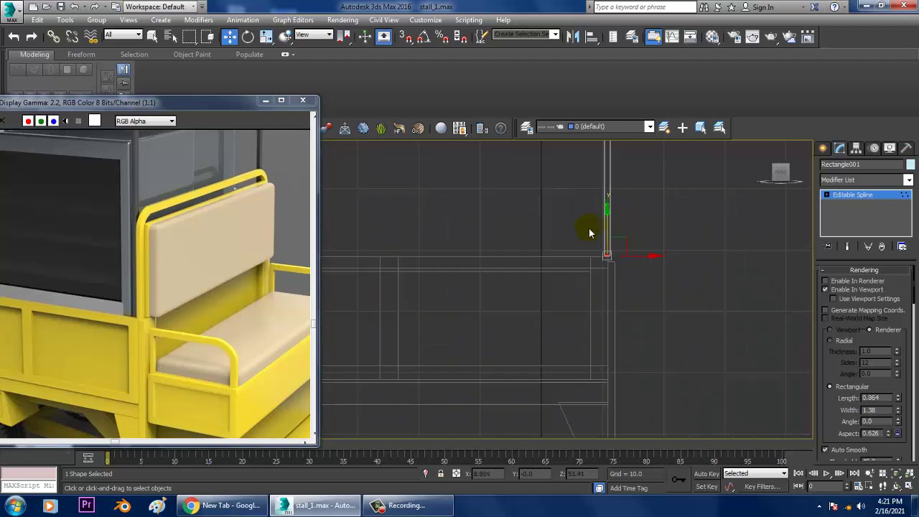
middle_click_drag(615, 242, 454, 278)
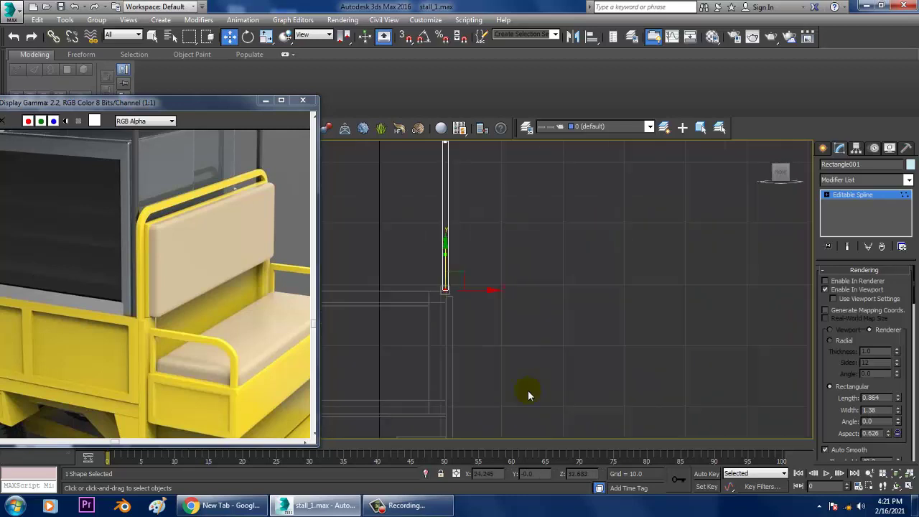
Select the arch's top corner vertices, then switch to spline shape creation.
key("alt+w")
key("alt+w")
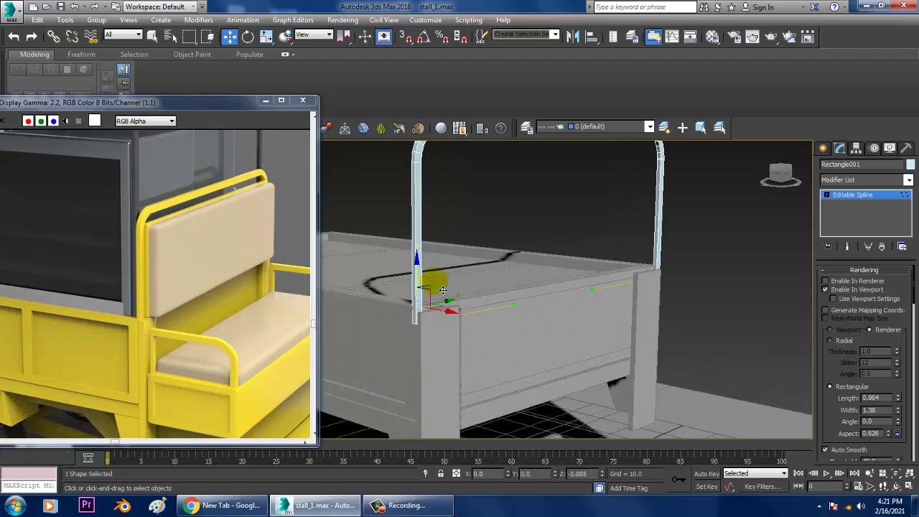
mouse_move(422, 271)
middle_mouse_down("alt")
mouse_move(563, 283)
mouse_move(601, 299)
mouse_move(537, 312)
middle_mouse_up("alt")
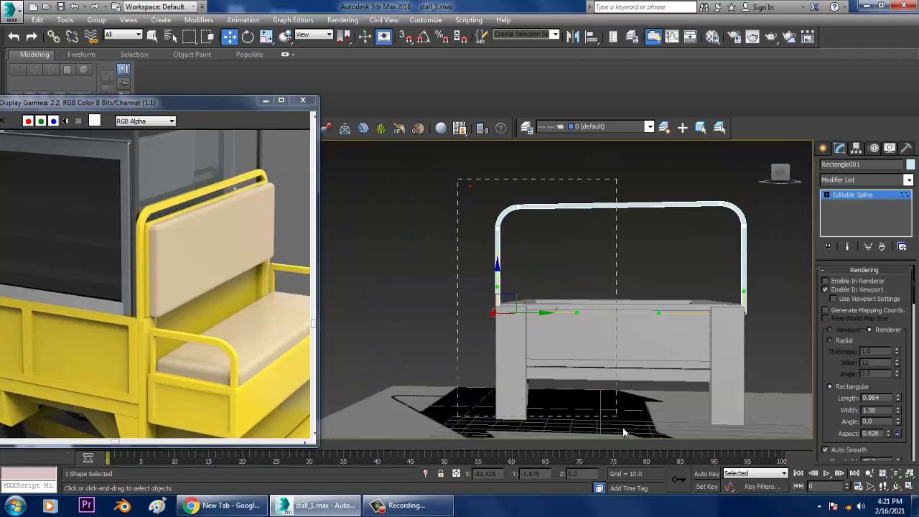
key("alt+w")
key("alt+w")
scroll(502, 345, "up", 5)
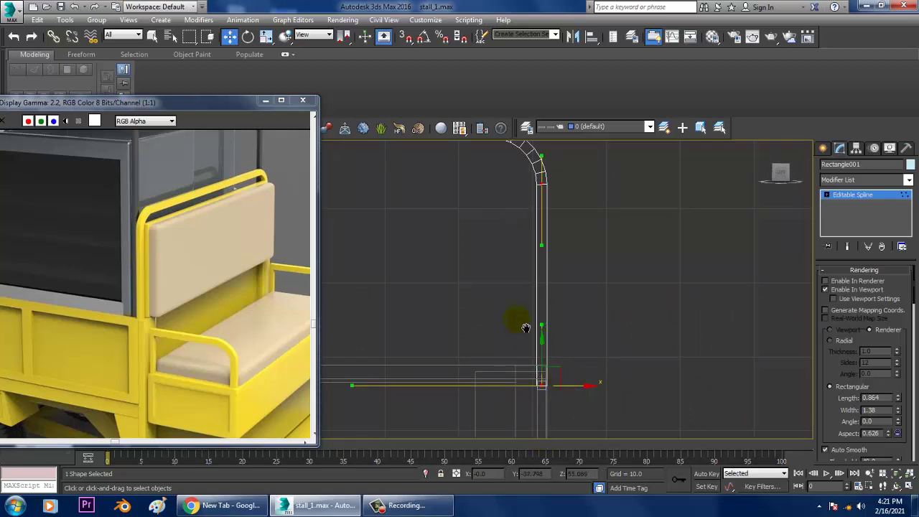
key("z")
left_click_drag(417, 193, 461, 307)
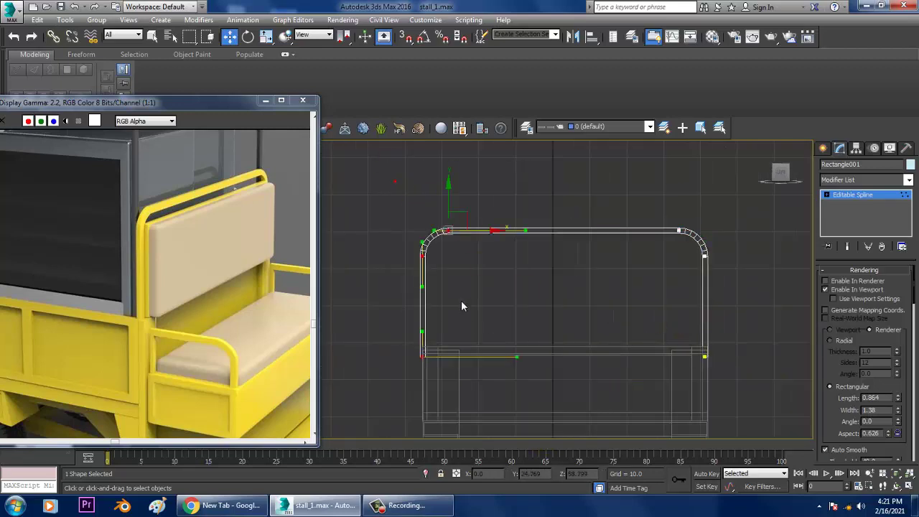
left_click(499, 231)
left_click(496, 233)
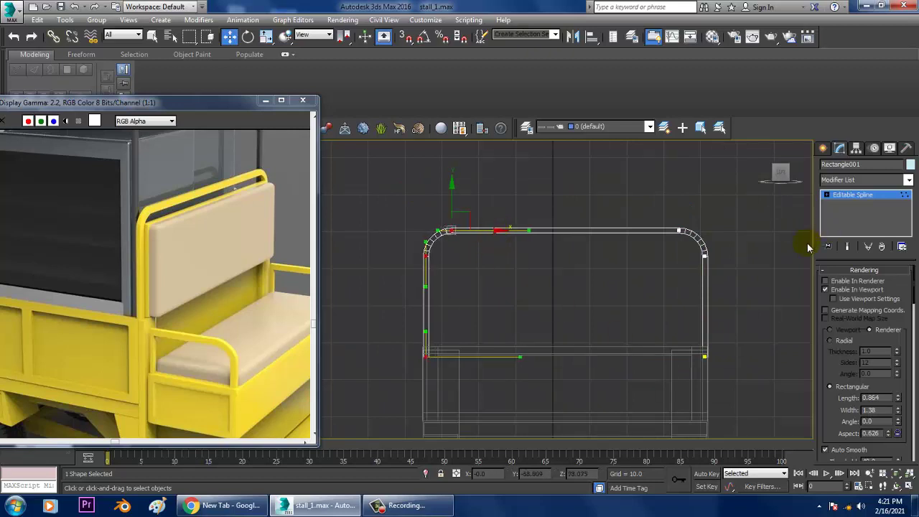
left_click(822, 148)
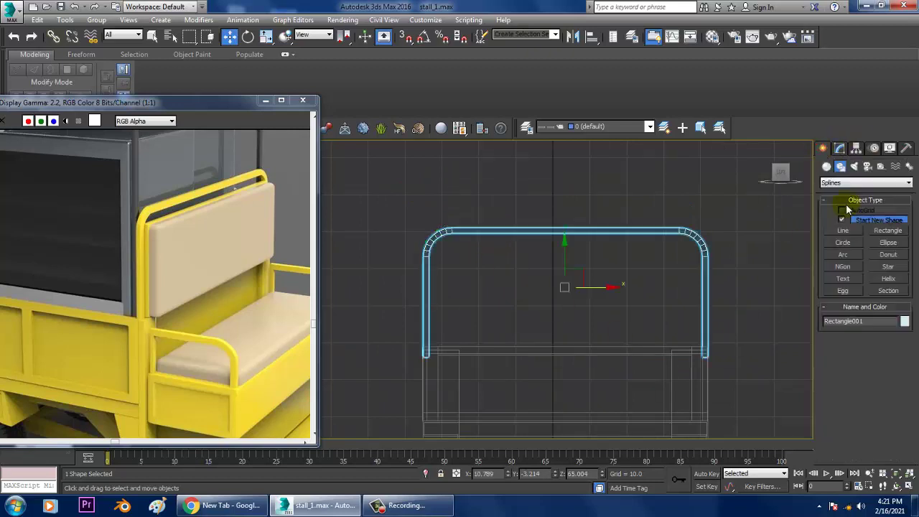
Draw a rectangle filling the inside of the rail arch.
left_click(885, 232)
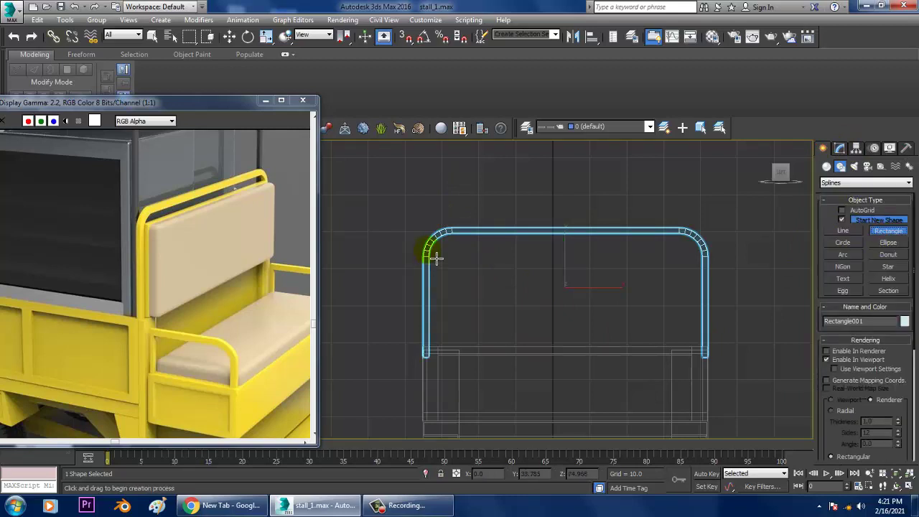
left_click_drag(435, 255, 710, 362)
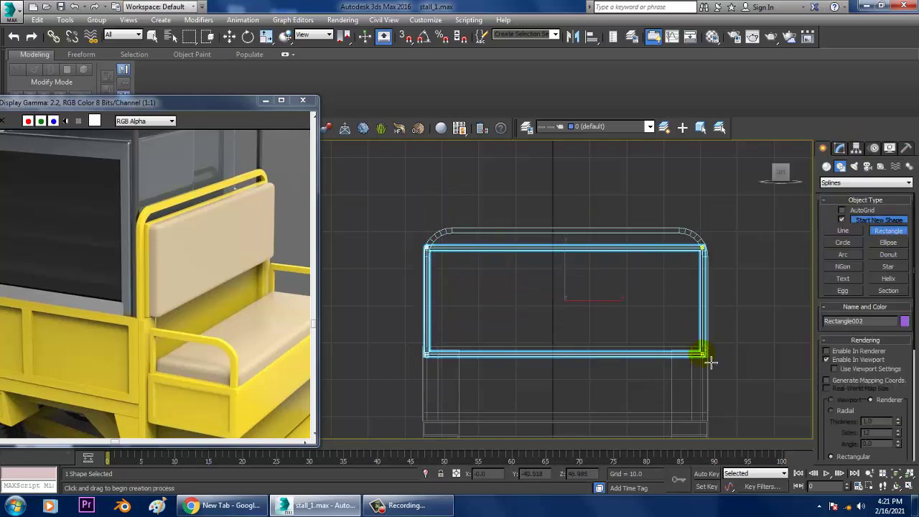
right_click(710, 361)
key("alt+w")
key("alt+w")
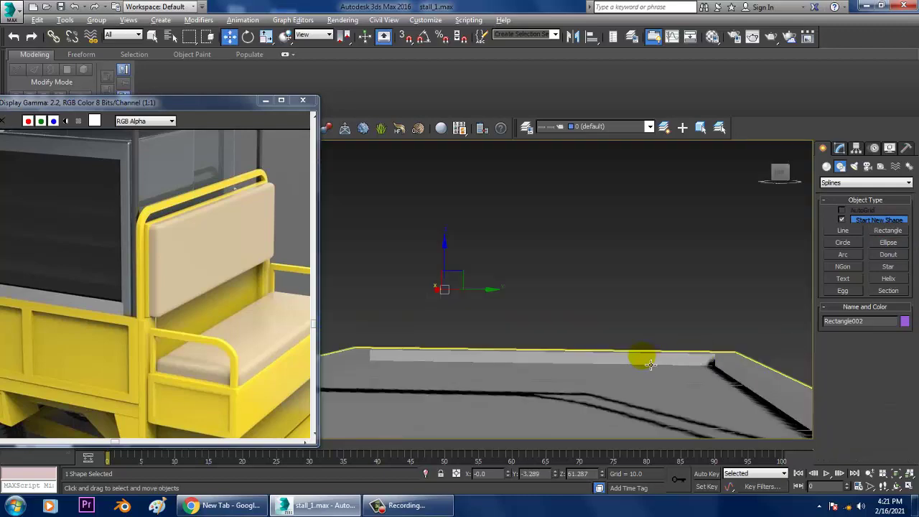
key("z")
mouse_move(641, 359)
middle_mouse_down("alt")
mouse_move(625, 338)
mouse_move(761, 297)
middle_mouse_up("alt")
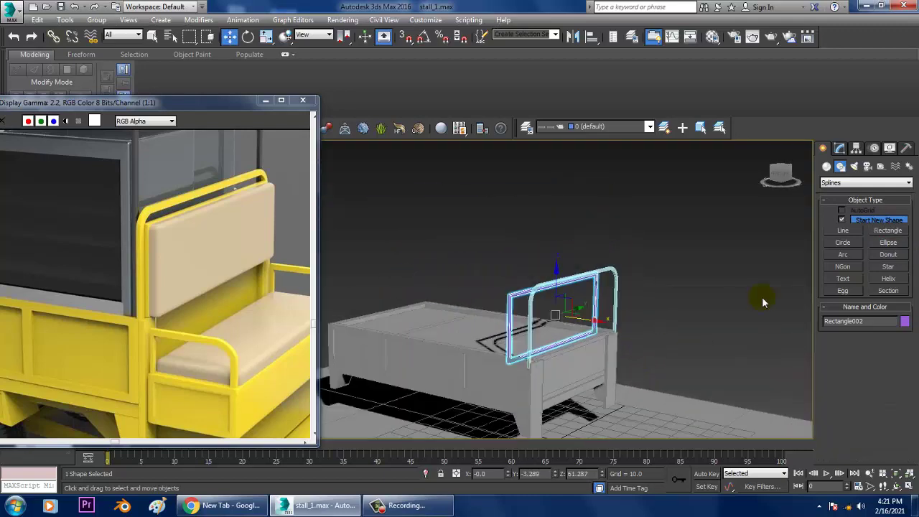
Extrude the rectangle by 1.0 and move the panel against the railing.
left_click(840, 149)
left_click(866, 181)
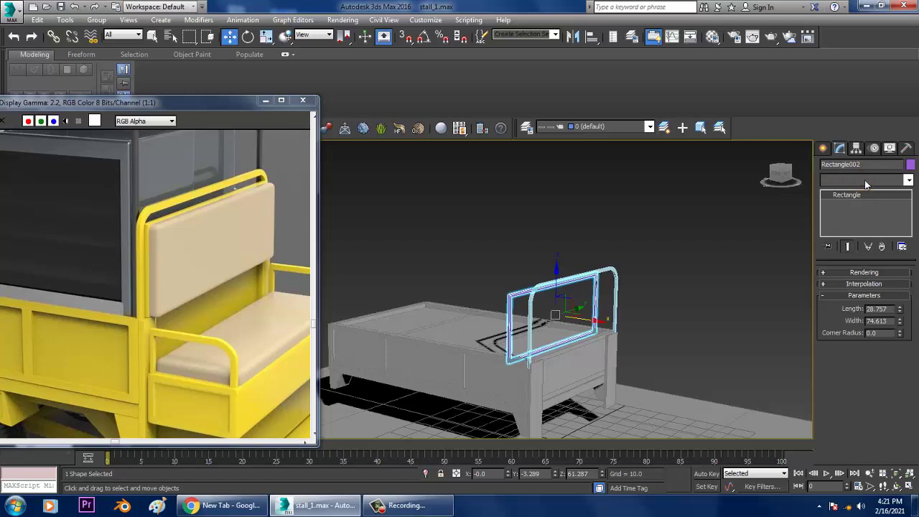
type("ex")
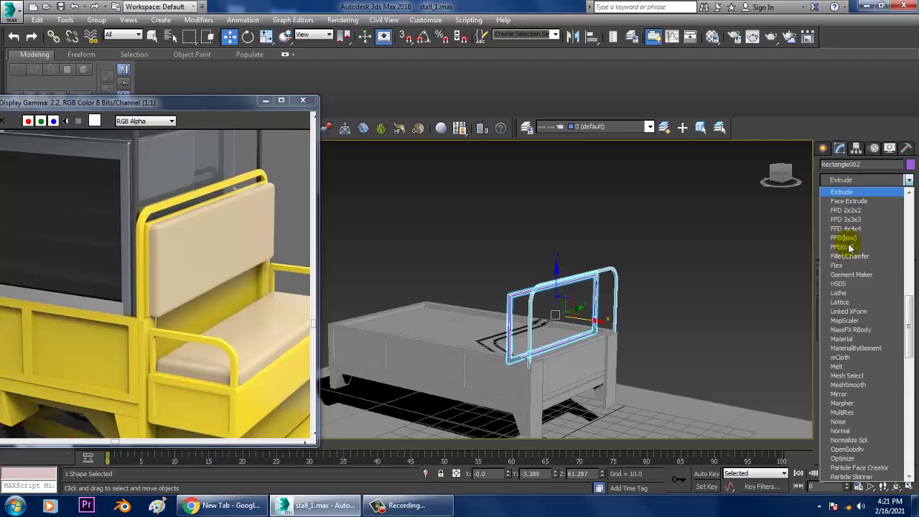
key("Return")
scroll(624, 312, "up", 3)
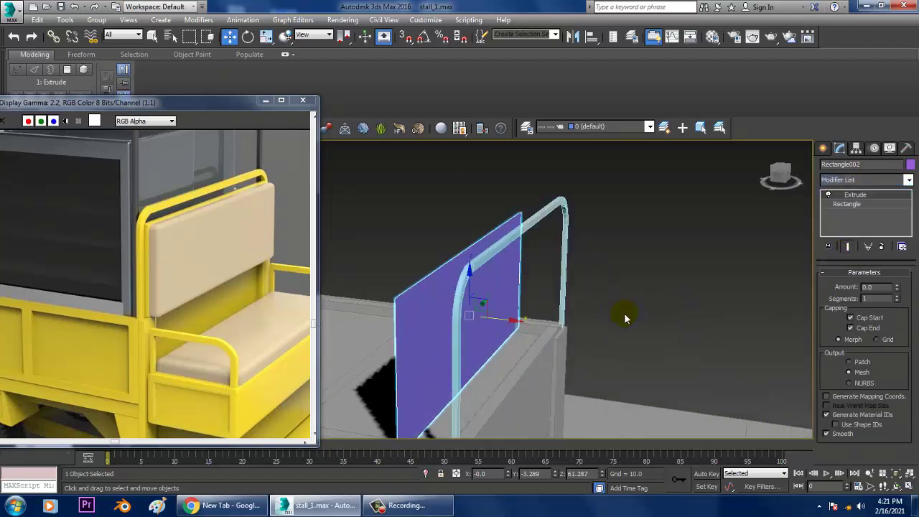
left_click_drag(897, 289, 900, 284)
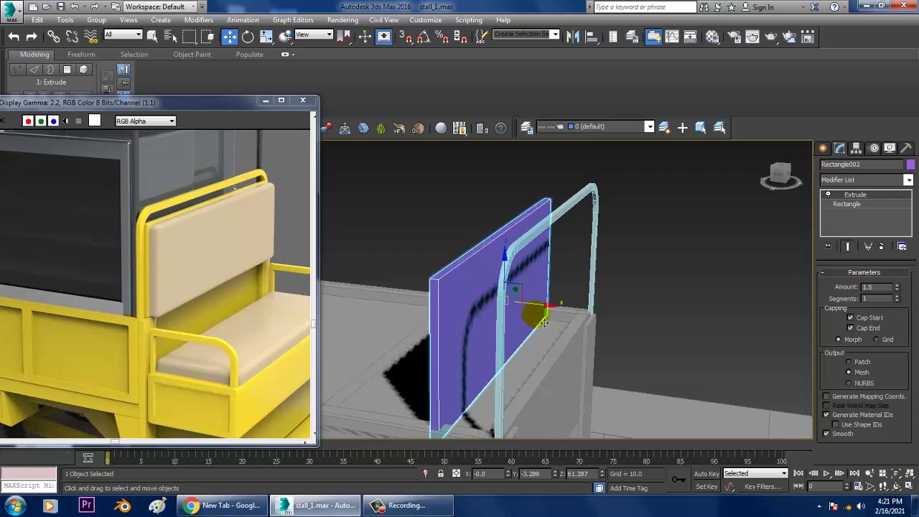
left_click_drag(544, 310, 600, 319)
middle_click_drag(600, 318, 588, 311, "alt")
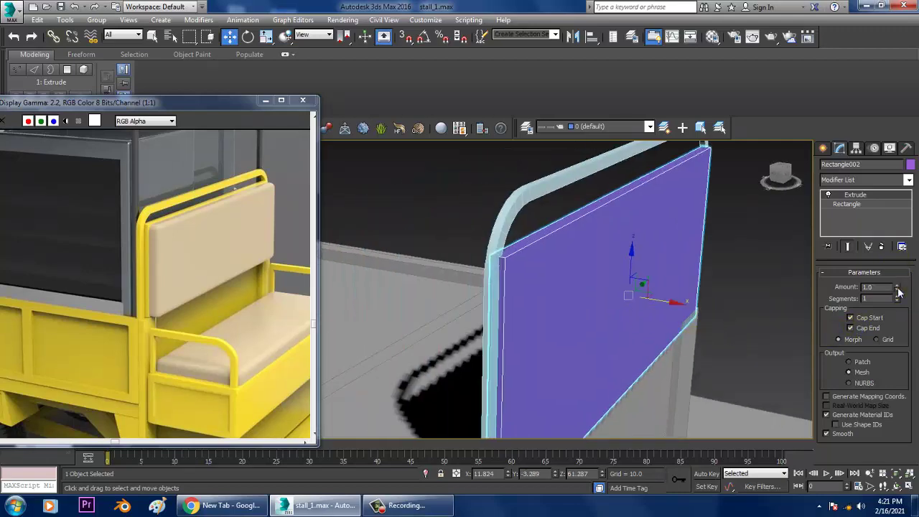
mouse_move(897, 288)
left_mouse_down()
mouse_move(908, 295)
mouse_move(900, 291)
left_mouse_up()
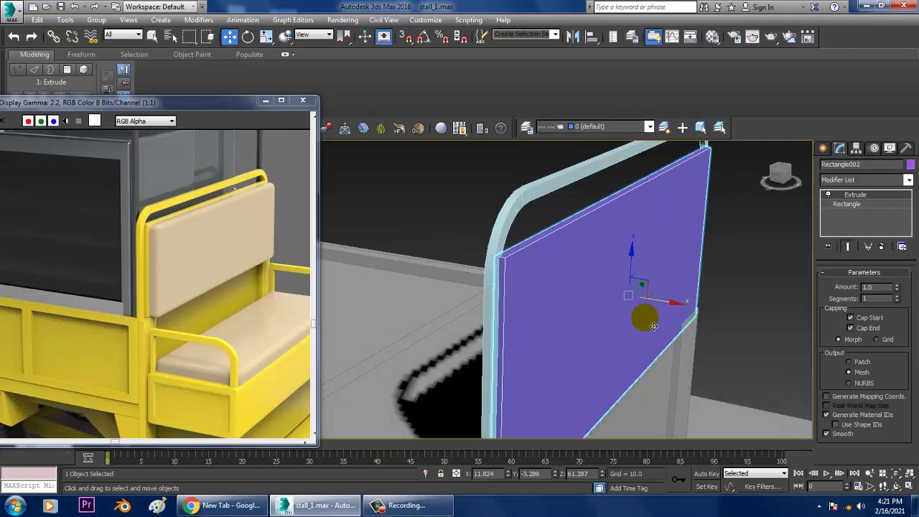
middle_click_drag(588, 322, 706, 259, "alt")
key("alt+w")
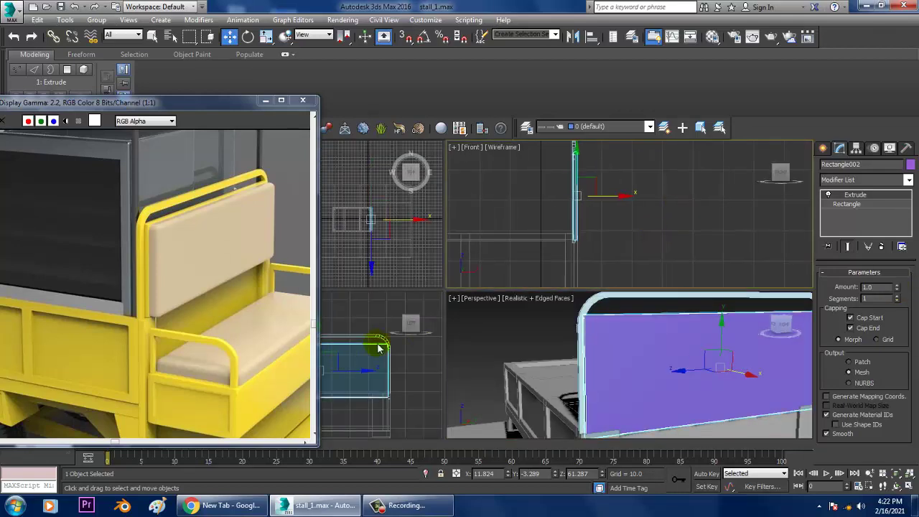
Convert the back panel to an Editable Poly in the side view.
left_click(416, 327)
key("alt+w")
right_click(557, 209)
mouse_move(578, 318)
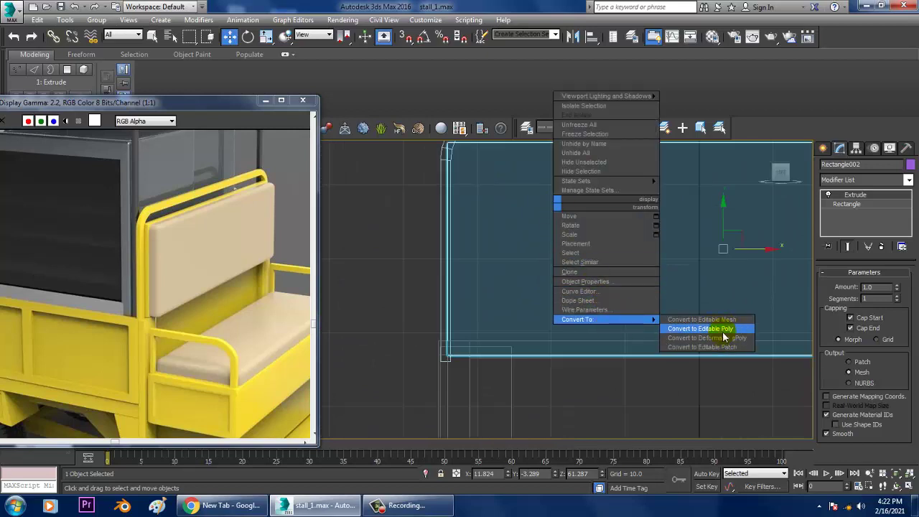
left_click(725, 328)
Move the panel's right-side vertices slightly outward along X to meet the arch.
scroll(416, 204, "up", 2)
key("1")
left_click_drag(409, 167, 521, 423)
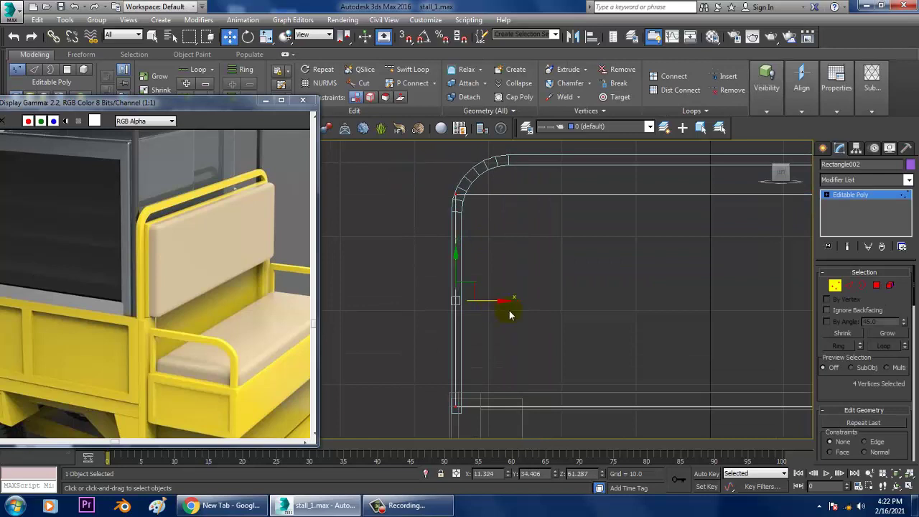
scroll(480, 323, "down", 3)
left_click_drag(619, 351, 624, 333)
scroll(628, 321, "up", 2)
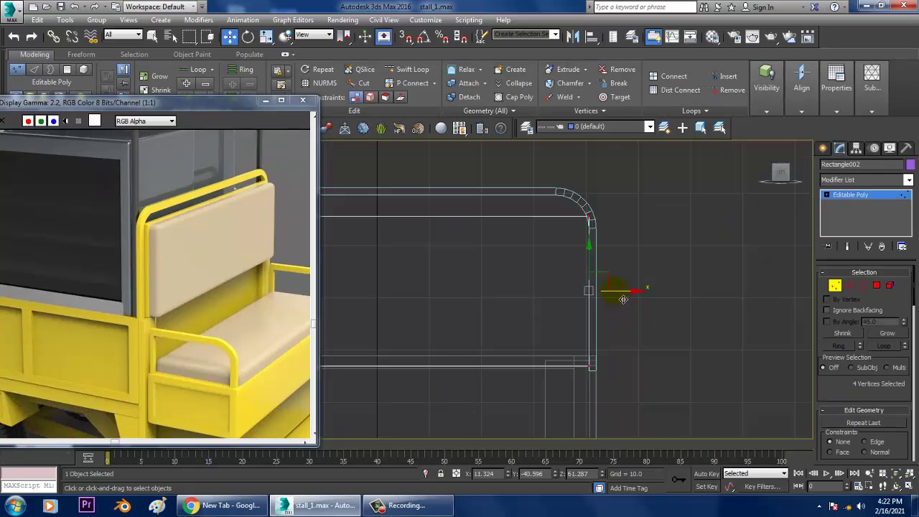
left_click_drag(623, 299, 628, 299)
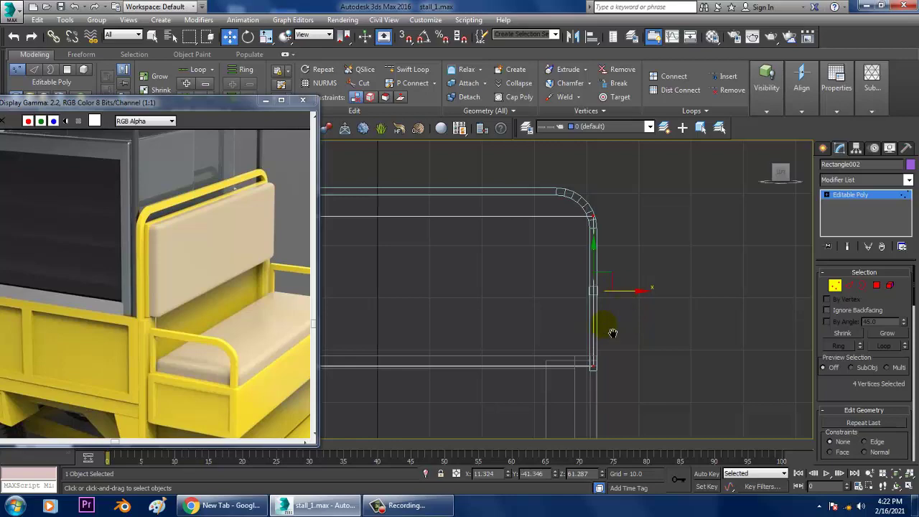
Exit vertex mode, review the fitted panel from several views, and open the Create panel.
key("alt+w")
key("alt+w")
scroll(660, 349, "down", 3)
mouse_move(661, 349)
middle_mouse_down("alt")
mouse_move(625, 322)
mouse_move(646, 332)
middle_mouse_up("alt")
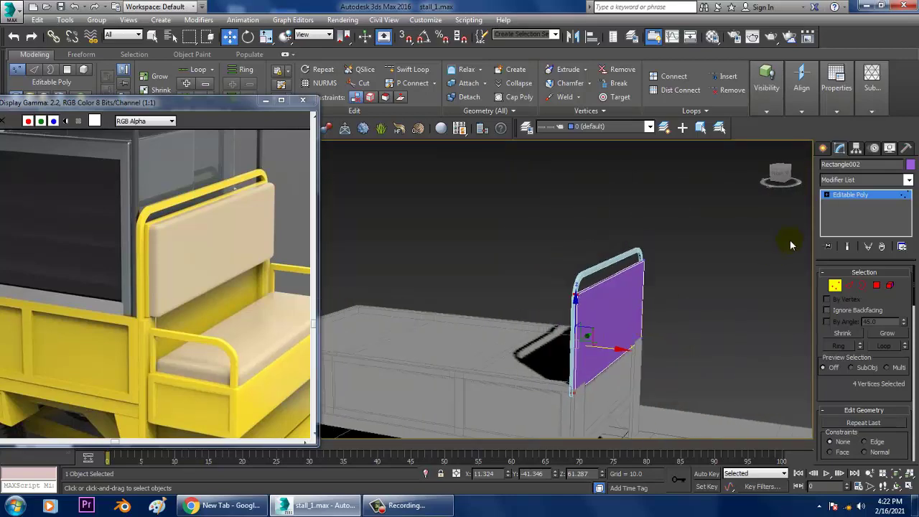
left_click(854, 195)
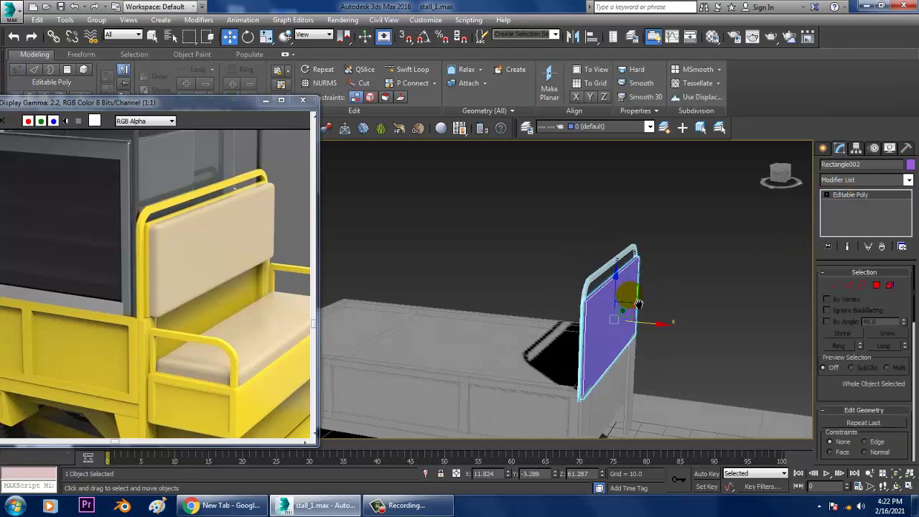
scroll(631, 291, "up", 2)
scroll(650, 294, "up", 3)
mouse_move(651, 294)
middle_mouse_down("alt")
mouse_move(678, 271)
mouse_move(620, 346)
mouse_move(652, 328)
mouse_move(599, 318)
middle_mouse_up("alt")
key("alt+w")
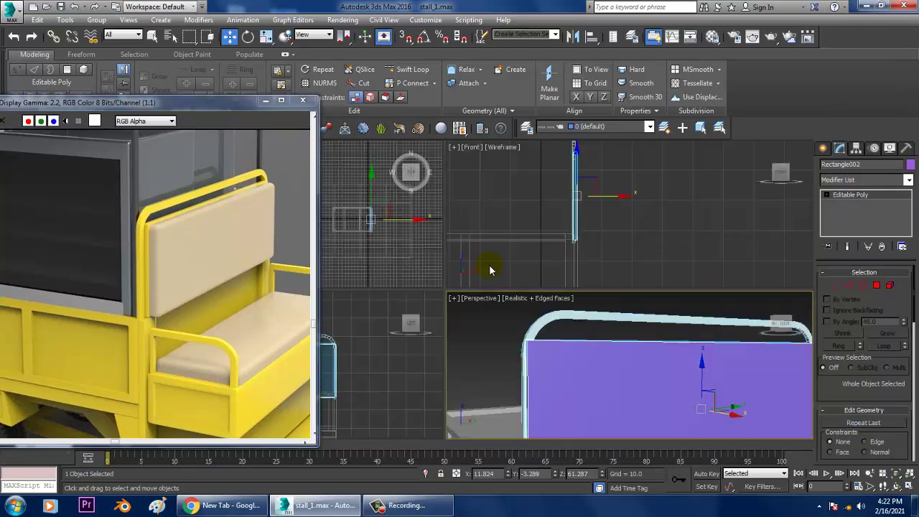
right_click(367, 384)
key("alt+w")
scroll(574, 318, "up", 4)
scroll(564, 311, "down", 4)
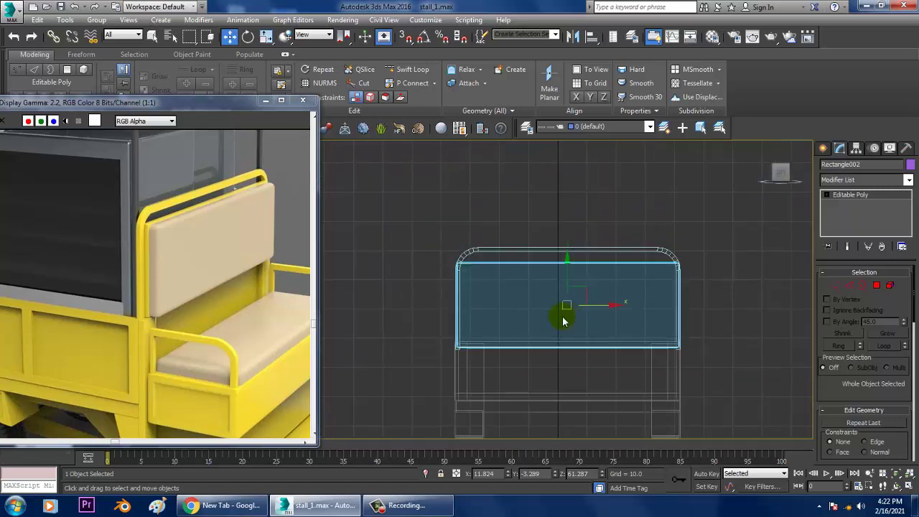
scroll(552, 348, "up", 2)
left_click(822, 148)
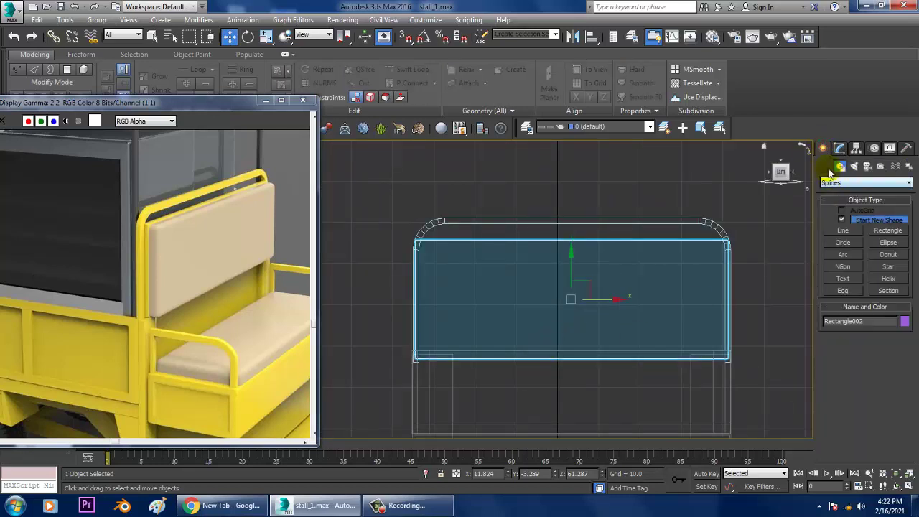
Choose ChamferBox from the Extended Primitives category.
left_click(841, 184)
left_click(847, 201)
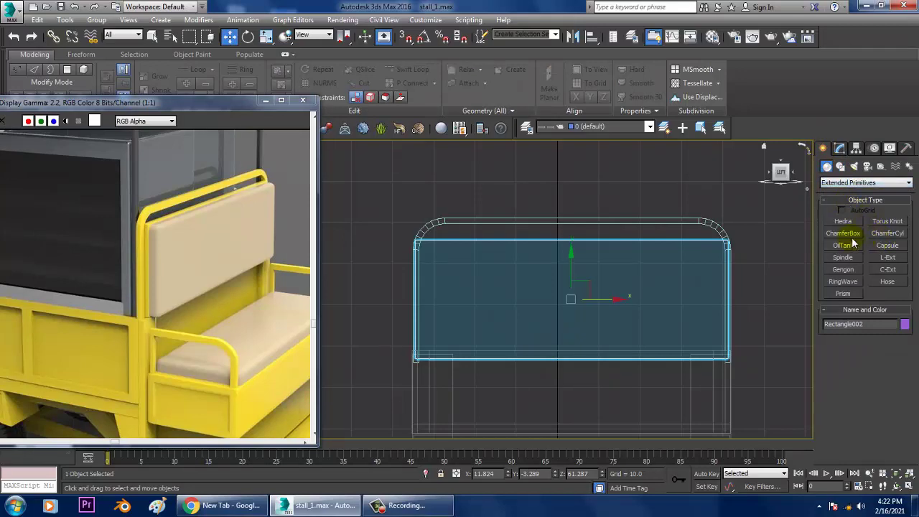
left_click(853, 237)
middle_click_drag(523, 246, 472, 232)
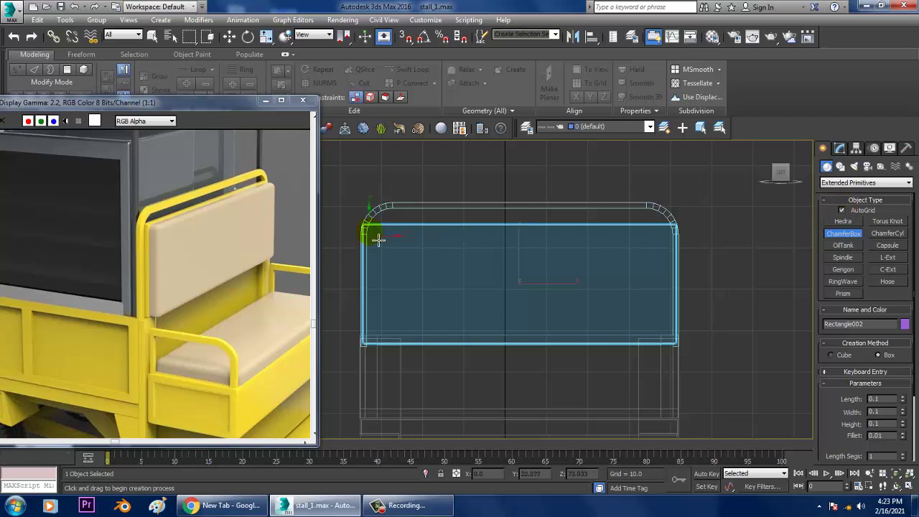
Draw a ChamferBox panel about 72.5 by 26.7 inside the headboard frame and move it in front of the purple panel.
left_click_drag(379, 239, 670, 338)
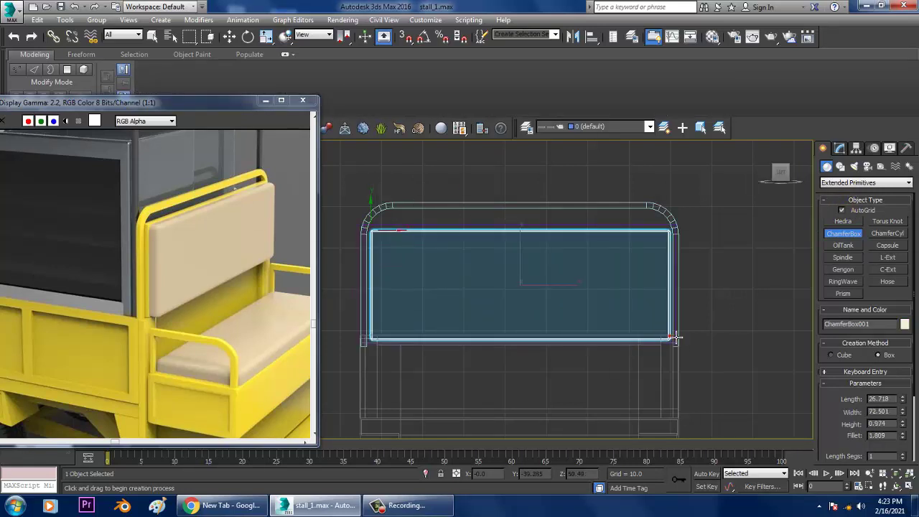
left_click(668, 336)
key("w")
key("alt+w")
scroll(654, 374, "down", 5)
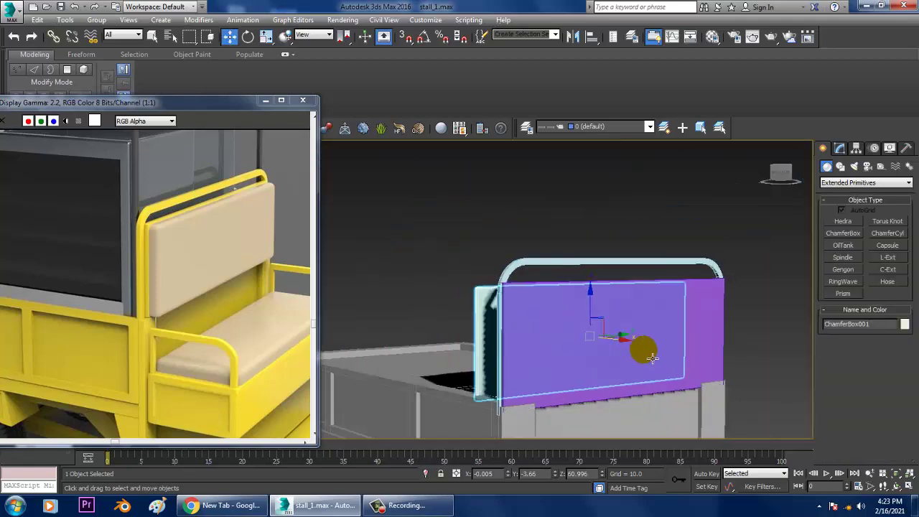
middle_click_drag(590, 287, 595, 328, "alt")
scroll(579, 345, "up", 3)
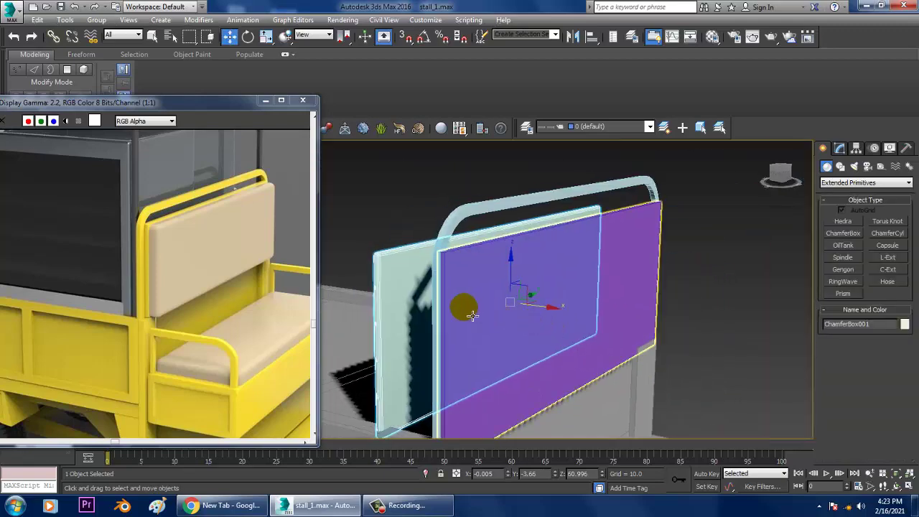
mouse_move(543, 302)
left_mouse_down()
mouse_move(619, 339)
mouse_move(606, 328)
left_mouse_up()
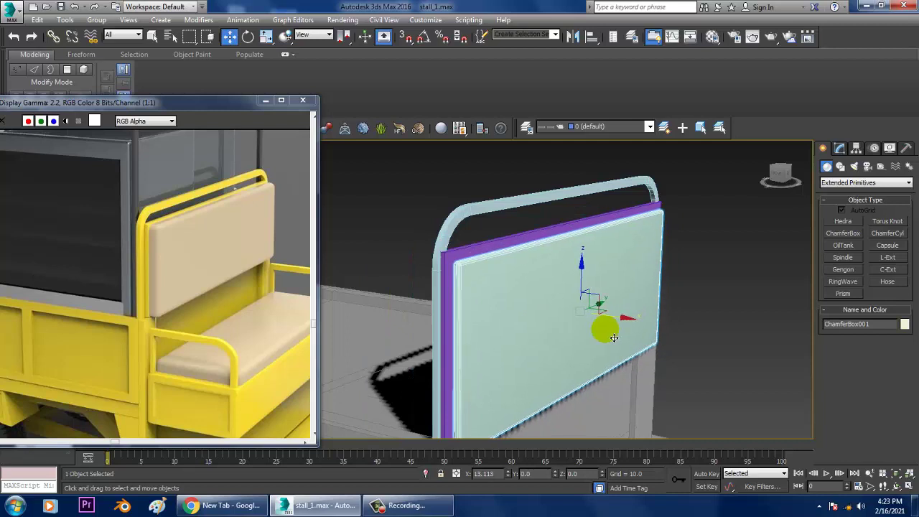
Set the ChamferBox height to 2.573 after trying 3.164 and 0.974, keeping the 0.52 fillet.
left_click(838, 148)
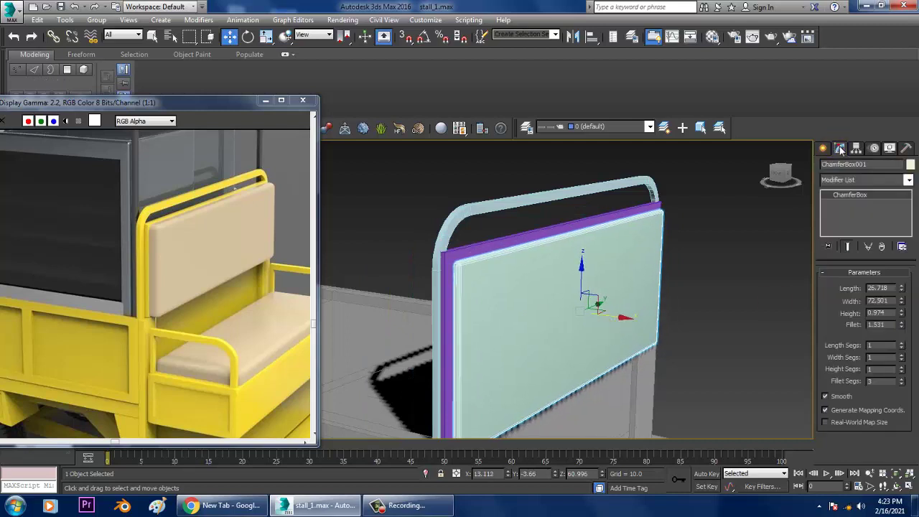
left_click_drag(900, 314, 887, 193)
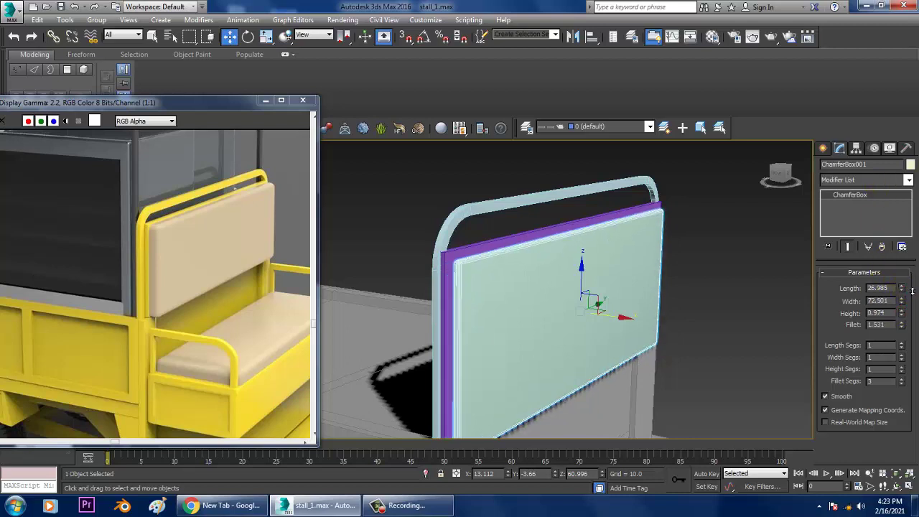
mouse_move(900, 314)
left_mouse_down()
mouse_move(903, 327)
mouse_move(901, 262)
mouse_move(902, 324)
mouse_move(916, 369)
left_mouse_up()
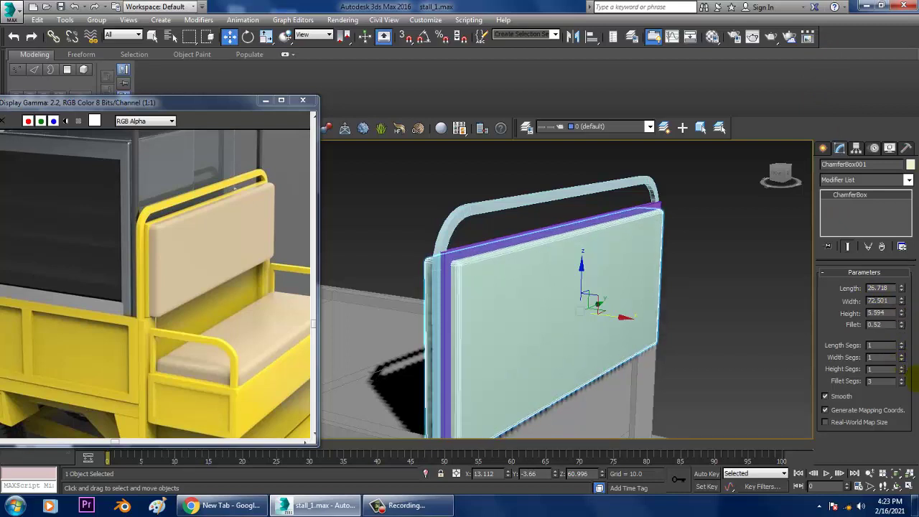
left_click_drag(902, 315, 915, 344)
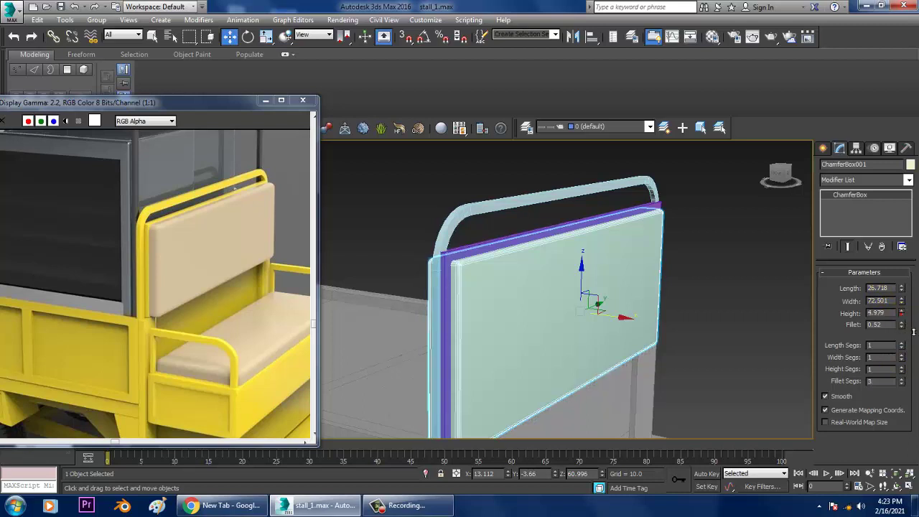
In the Left view, shift the headboard panel slightly toward the frame.
key("alt+w")
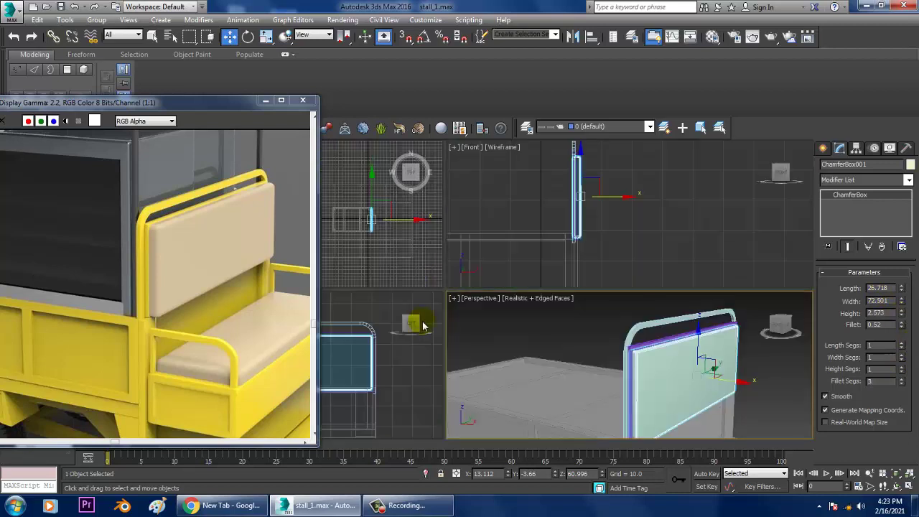
right_click(410, 318)
key("alt+w")
middle_click_drag(452, 258, 512, 266)
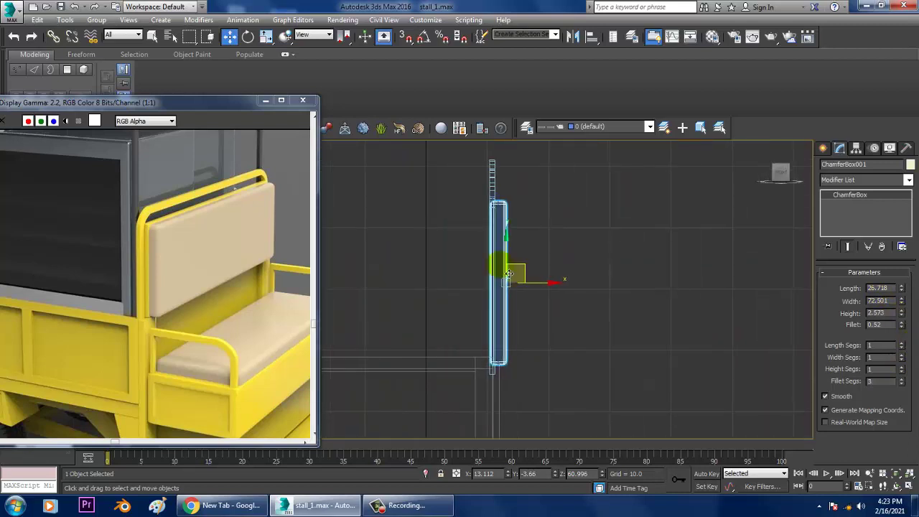
scroll(584, 309, "up", 1)
left_click_drag(553, 301, 563, 297)
In the Front view, raise the panel slightly so it sits at Z 61.196.
key("alt+w")
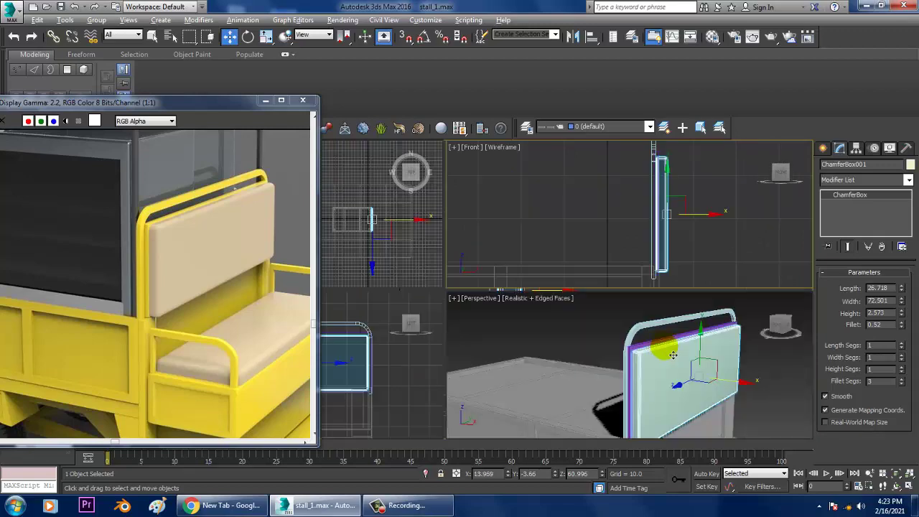
key("alt+w")
mouse_move(671, 281)
middle_mouse_down("alt")
mouse_move(609, 328)
mouse_move(590, 329)
mouse_move(607, 318)
middle_mouse_up("alt")
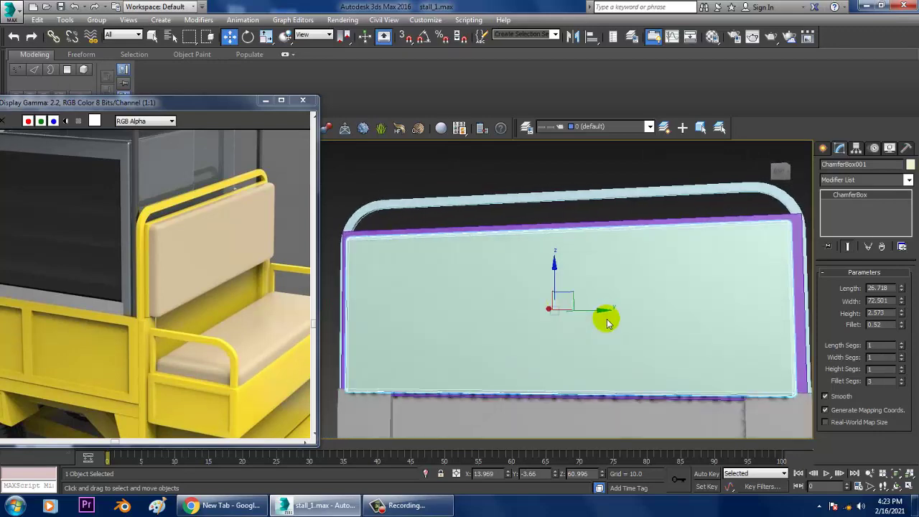
key("alt+w")
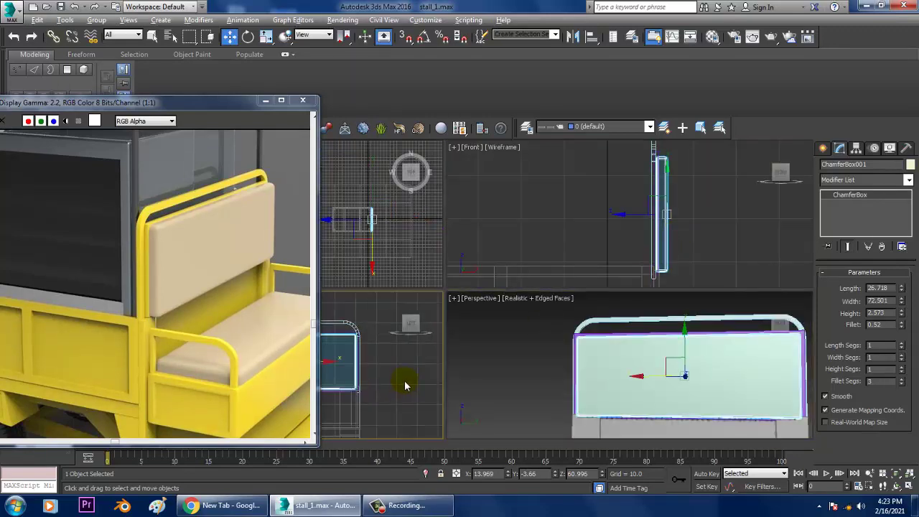
key("alt+w")
scroll(524, 318, "up", 2)
middle_click_drag(543, 322, 547, 379)
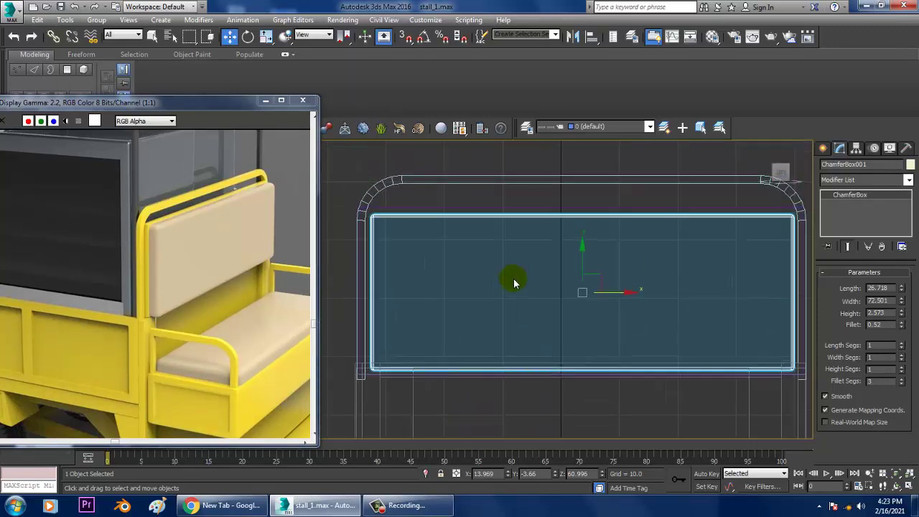
left_click_drag(589, 259, 589, 257)
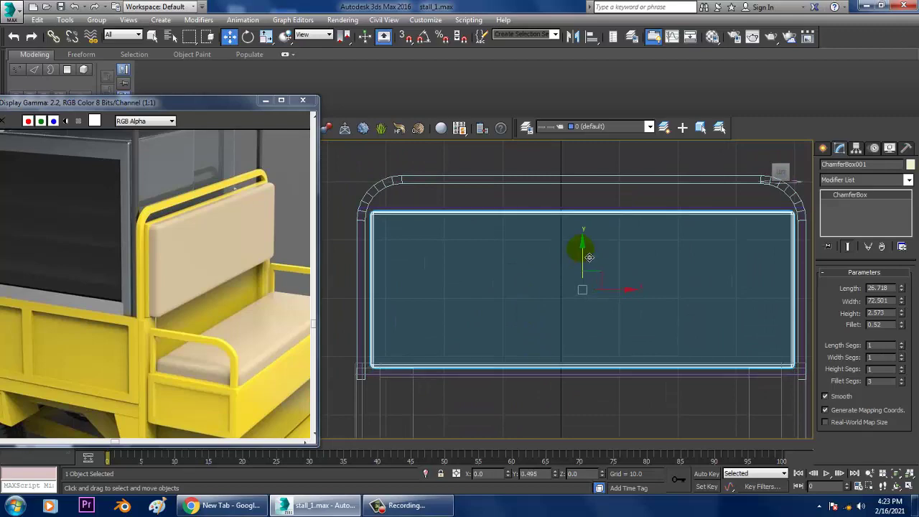
Deselect the panel, then window-select the whole bed and floor.
key("alt+w")
key("alt+w")
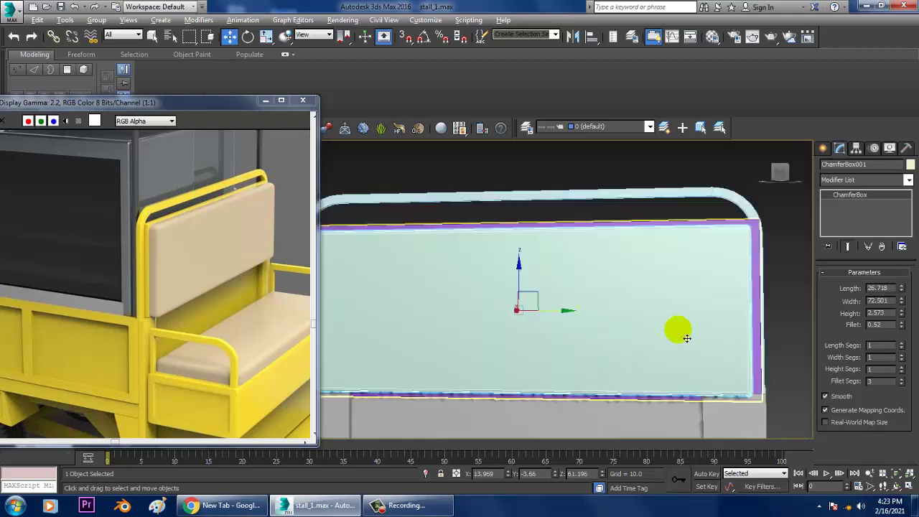
mouse_move(672, 328)
middle_mouse_down("alt")
mouse_move(731, 342)
mouse_move(619, 308)
middle_mouse_up("alt")
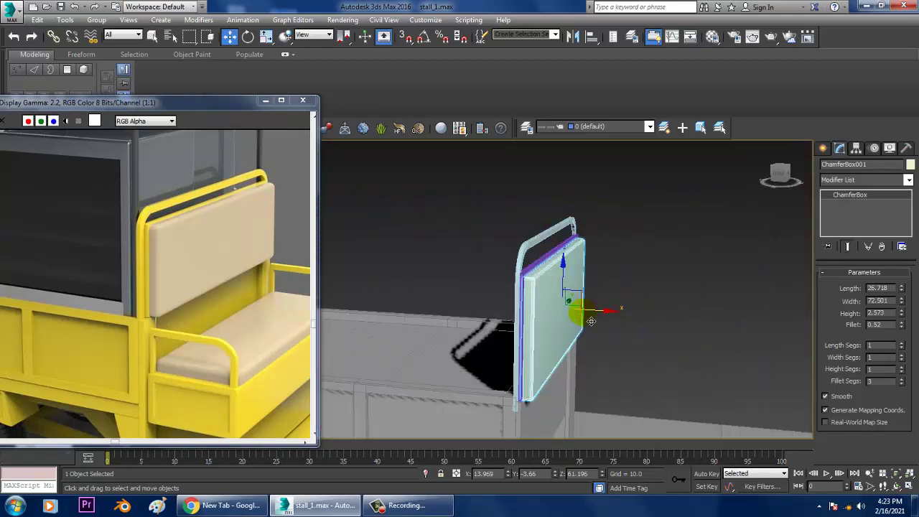
key("r")
key("w")
scroll(585, 318, "up", 2)
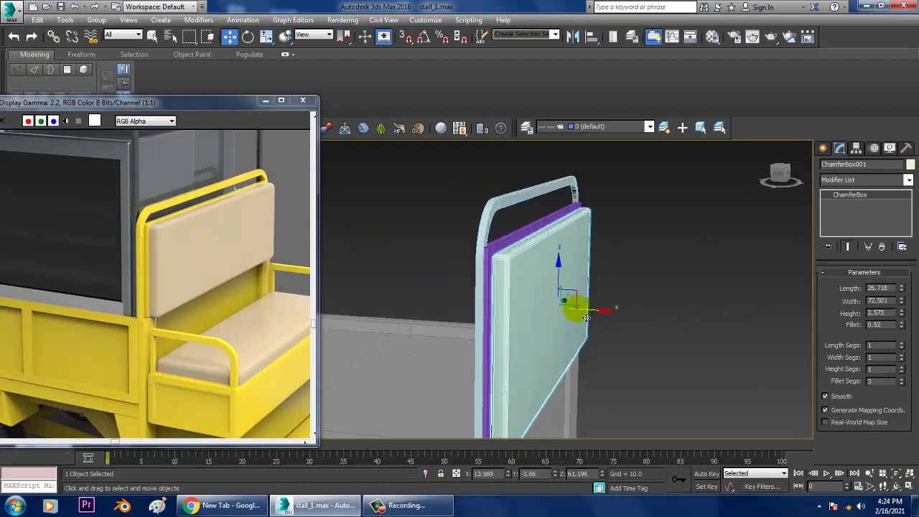
left_click(669, 276)
scroll(649, 292, "down", 4)
middle_click_drag(649, 292, 435, 220, "alt")
left_click_drag(435, 220, 819, 403)
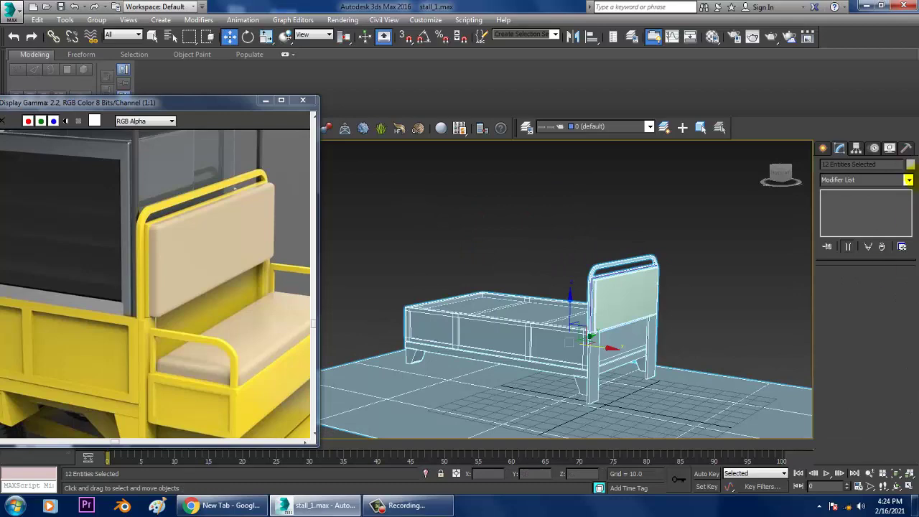
Give all 12 selected stall parts one light grey object colour, then deselect.
left_click(910, 164)
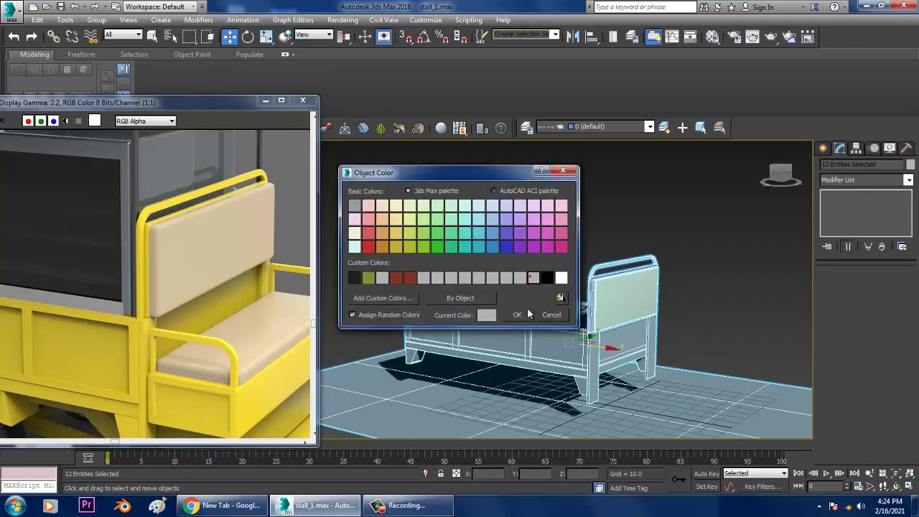
left_click(528, 314)
left_click(681, 235)
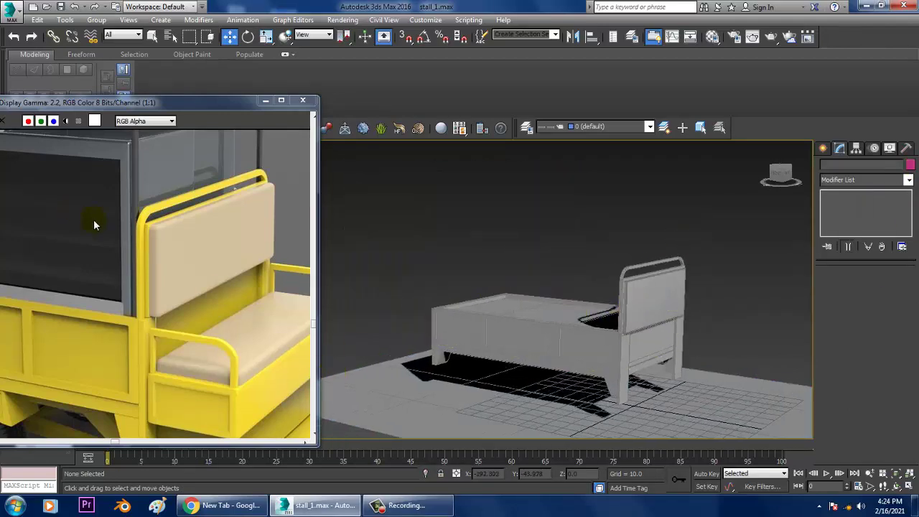
scroll(134, 266, "down", 2)
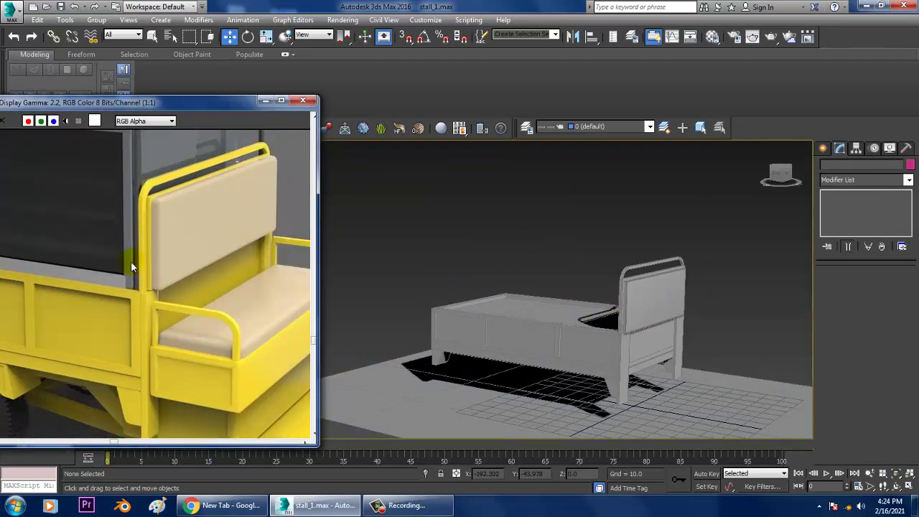
scroll(131, 267, "down", 1)
mouse_move(656, 318)
middle_mouse_down()
mouse_move(610, 323)
mouse_move(654, 339)
middle_mouse_up()
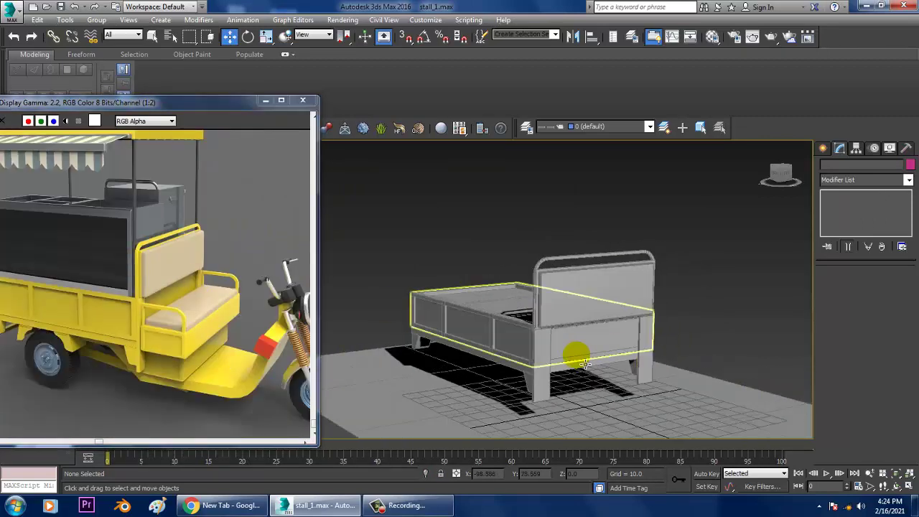
middle_click_drag(585, 364, 594, 320)
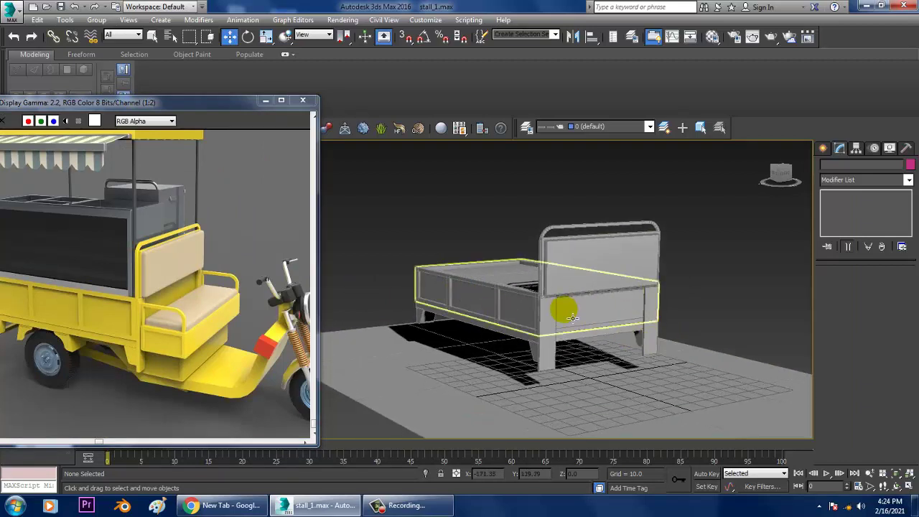
key("alt+w")
key("alt+w")
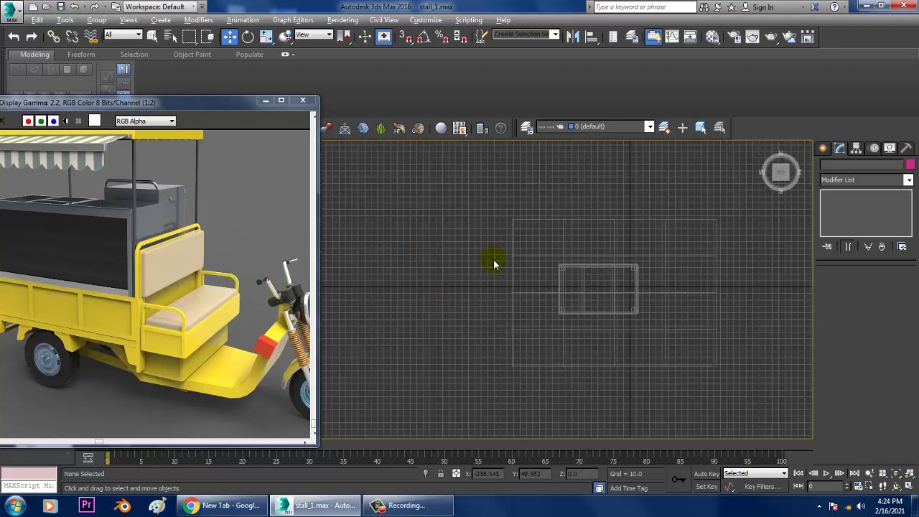
Draw a new Standard Primitives box, about 75.7 by 21.9, beside the bed's rear in the Top view.
scroll(496, 273, "up", 3)
scroll(524, 290, "up", 3)
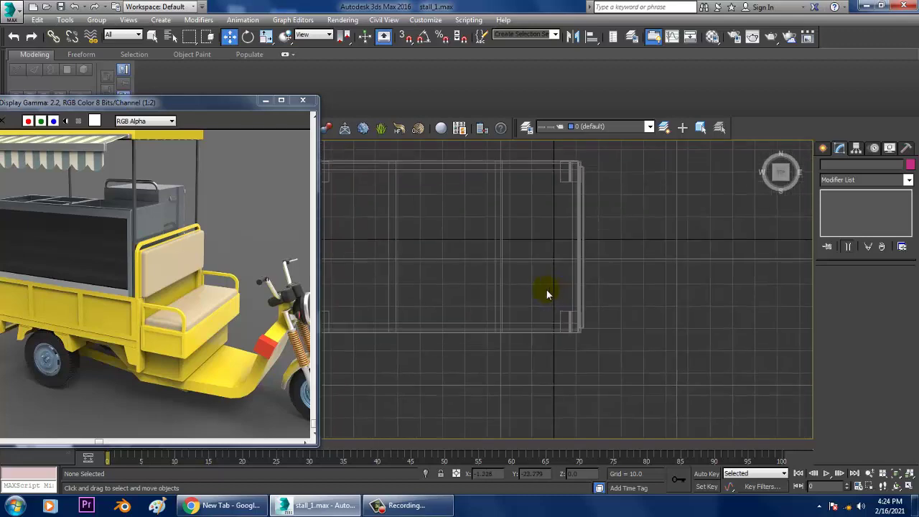
left_click(823, 149)
left_click(848, 183)
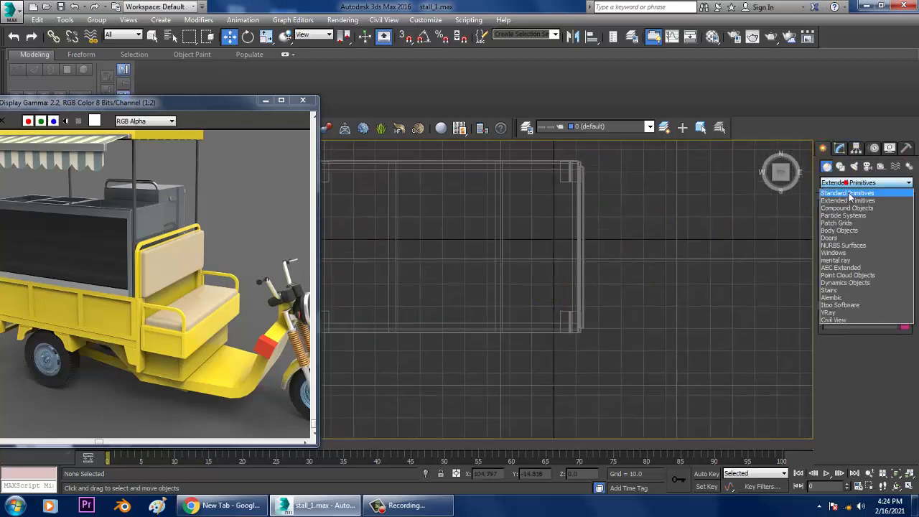
left_click(845, 194)
left_click(843, 221)
middle_click_drag(615, 227, 784, 264)
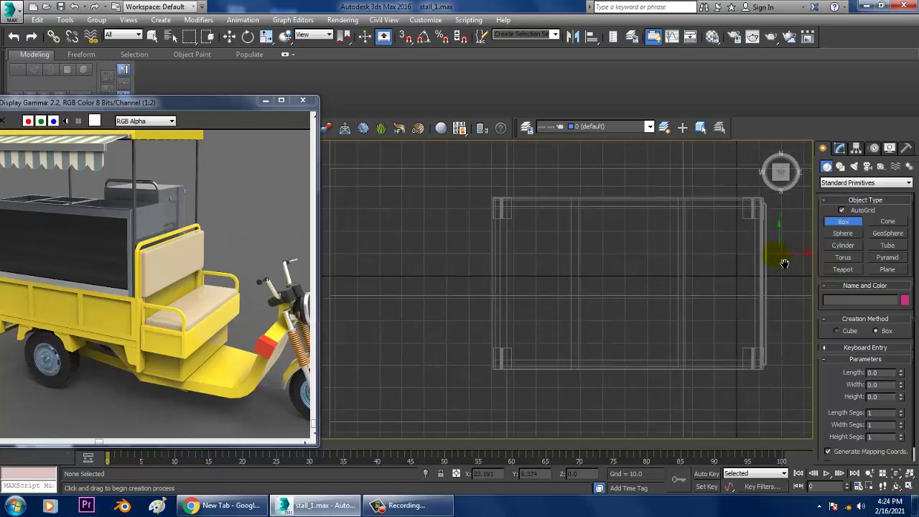
mouse_move(640, 264)
middle_mouse_down()
mouse_move(539, 246)
mouse_move(611, 252)
middle_mouse_up()
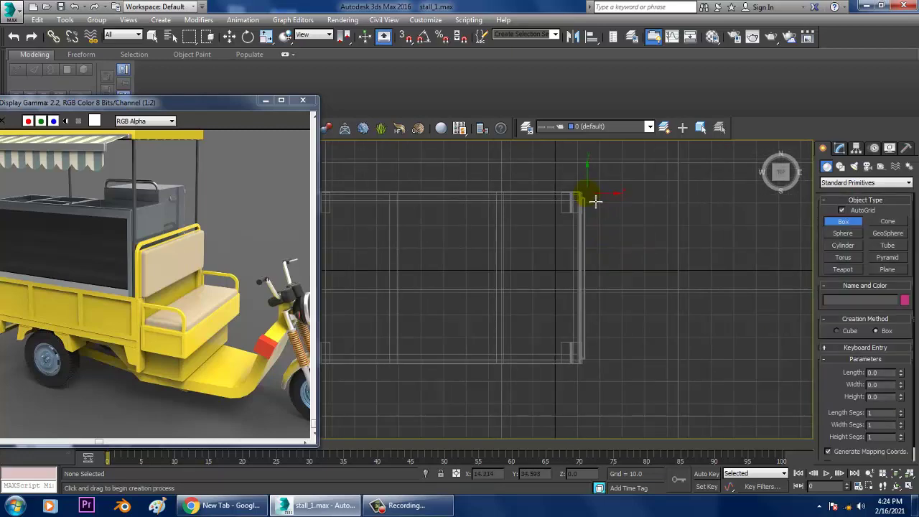
left_click_drag(595, 201, 644, 371)
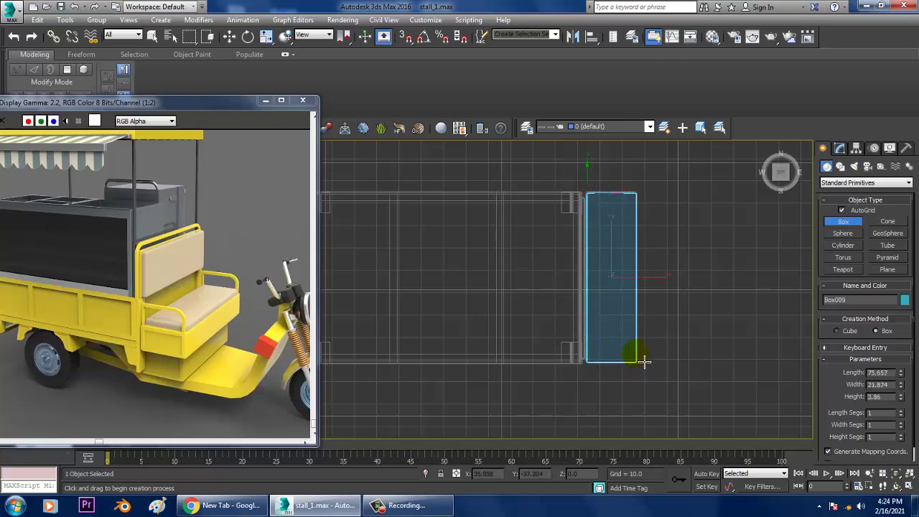
right_click(673, 356)
Lift the new box straight up to Z 23.851.
key("alt+w")
key("alt+w")
middle_click_drag(646, 337, 611, 328)
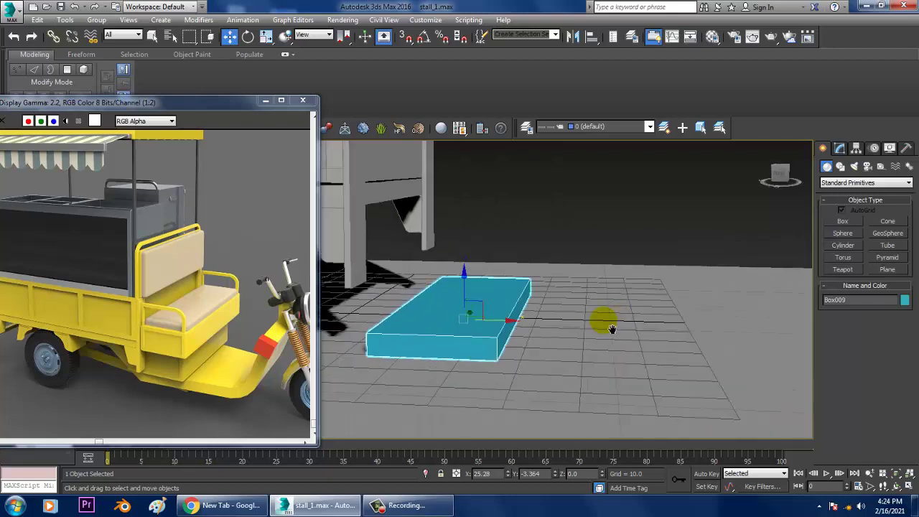
left_click(478, 301)
left_click_drag(475, 293, 473, 207)
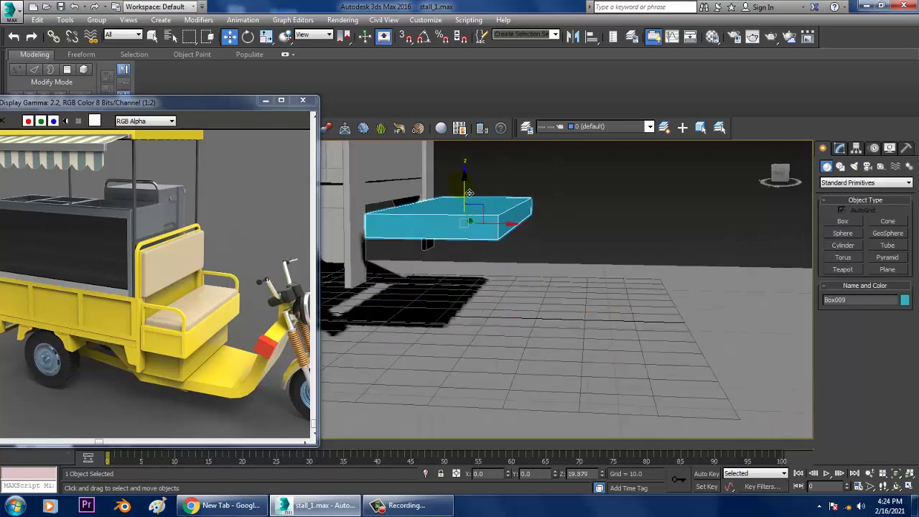
mouse_move(472, 207)
middle_mouse_down("alt")
mouse_move(541, 312)
mouse_move(652, 254)
middle_mouse_up("alt")
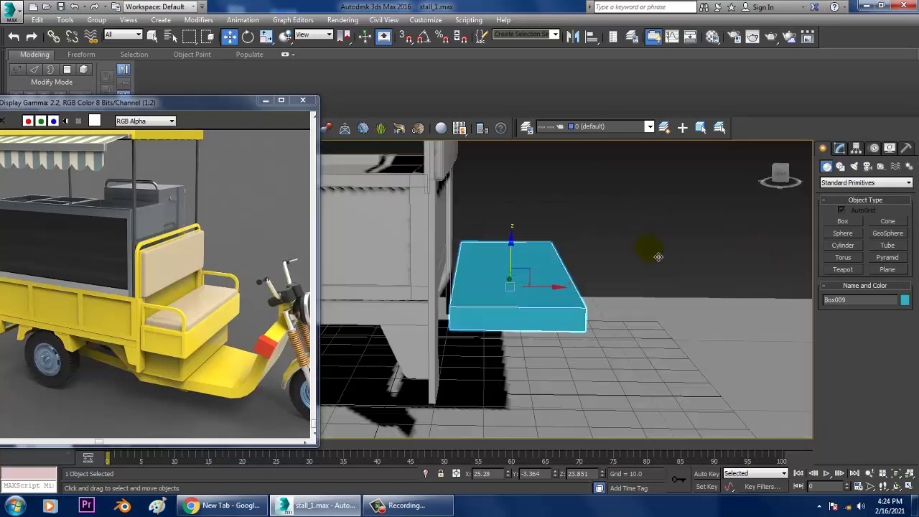
In the Front view, slide the box slightly left toward the stall.
key("alt+w")
key("alt+w")
scroll(529, 311, "down", 5)
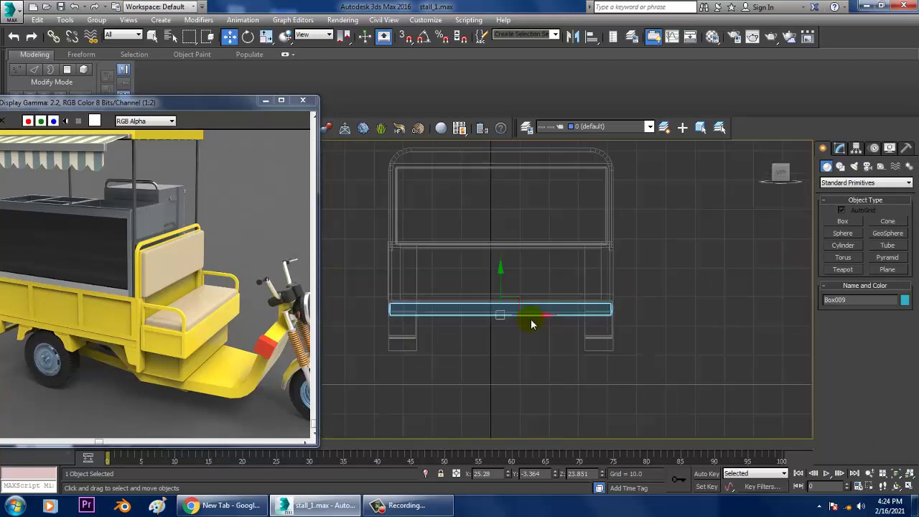
key("alt+w")
key("alt+w")
key("z")
scroll(646, 269, "down", 5)
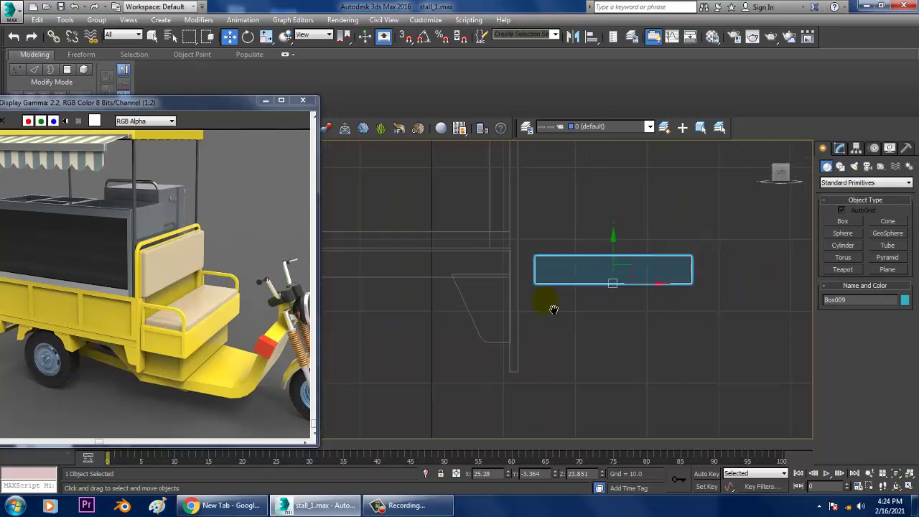
left_click_drag(656, 289, 640, 289)
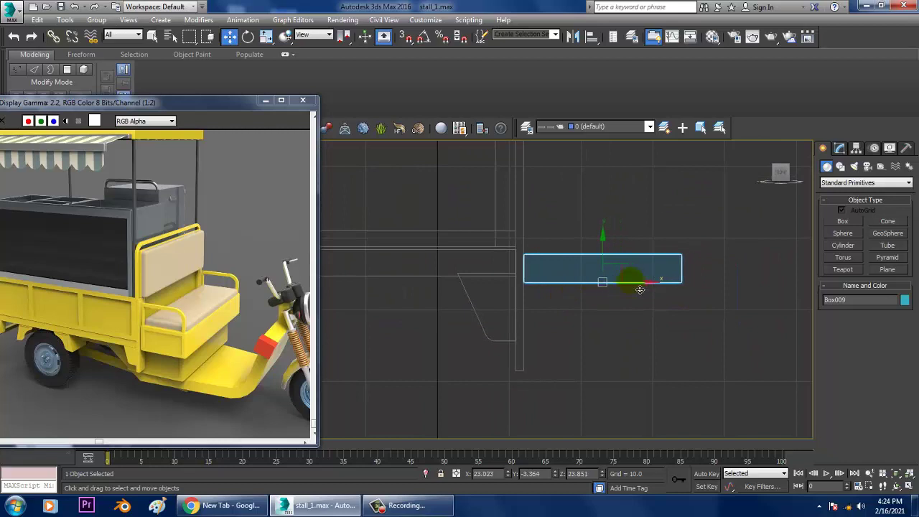
Increase Box009's Height from 3.86 to 10.367, leaving it at Z 21.676.
left_click(840, 147)
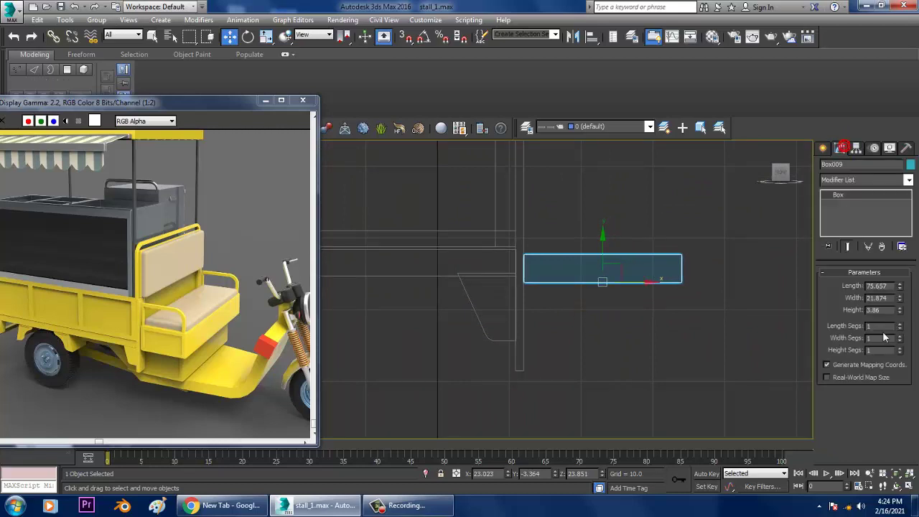
left_click_drag(901, 314, 910, 292)
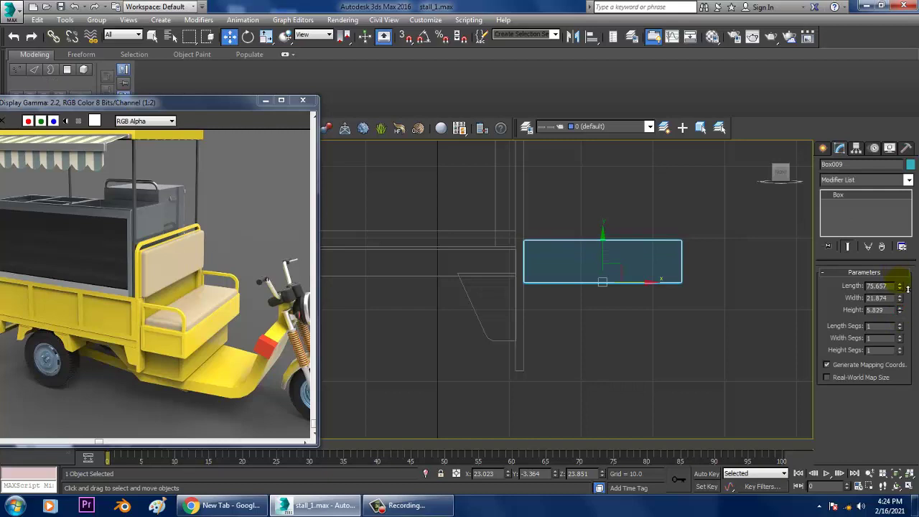
middle_click_drag(597, 271, 614, 251)
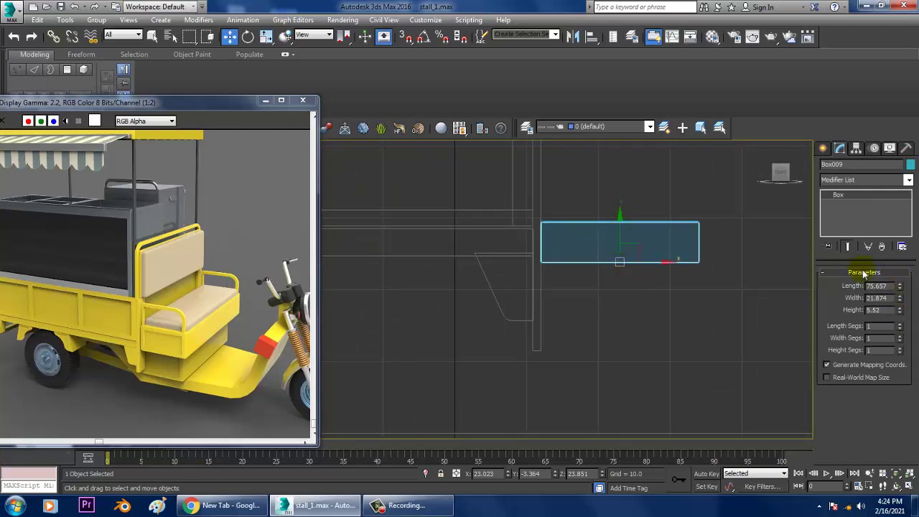
left_click_drag(902, 310, 901, 301)
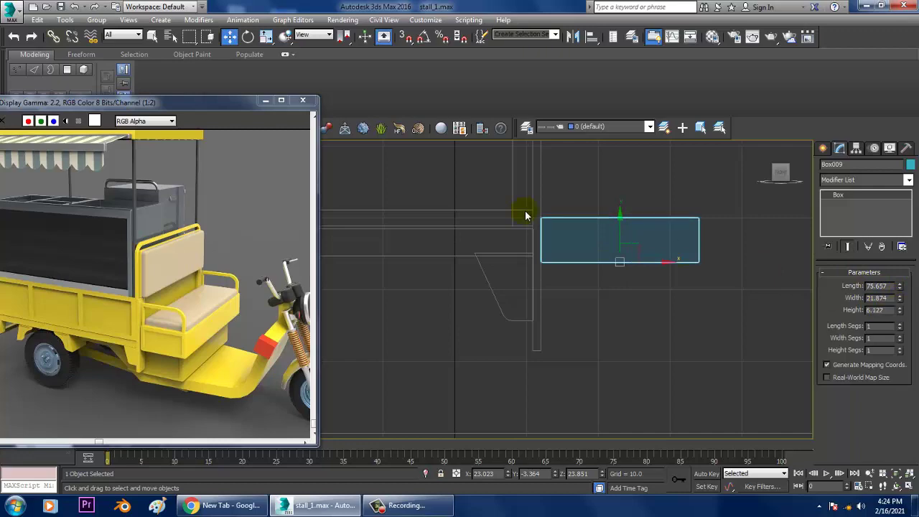
left_click_drag(629, 239, 631, 246)
key("alt+w")
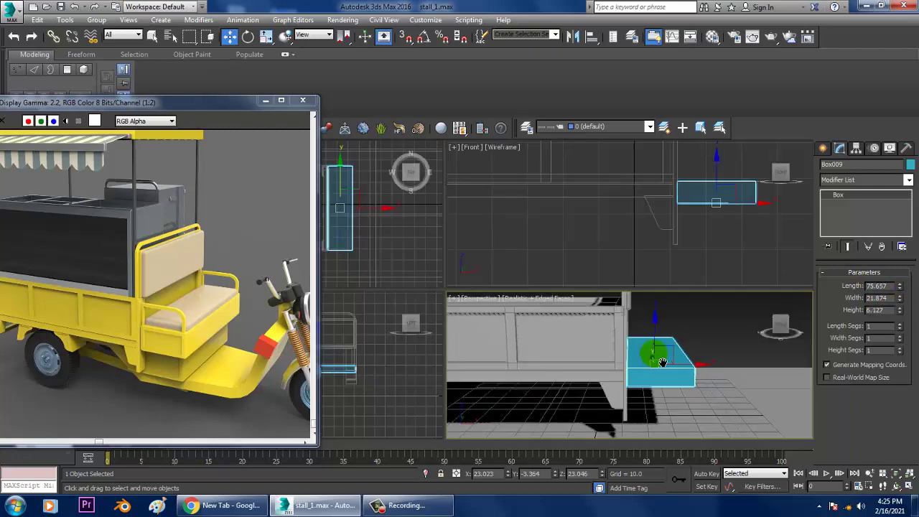
key("alt+w")
mouse_move(589, 273)
middle_mouse_down("alt")
mouse_move(553, 283)
mouse_move(569, 277)
mouse_move(628, 292)
middle_mouse_up("alt")
middle_click_drag(734, 347, 895, 294, "alt")
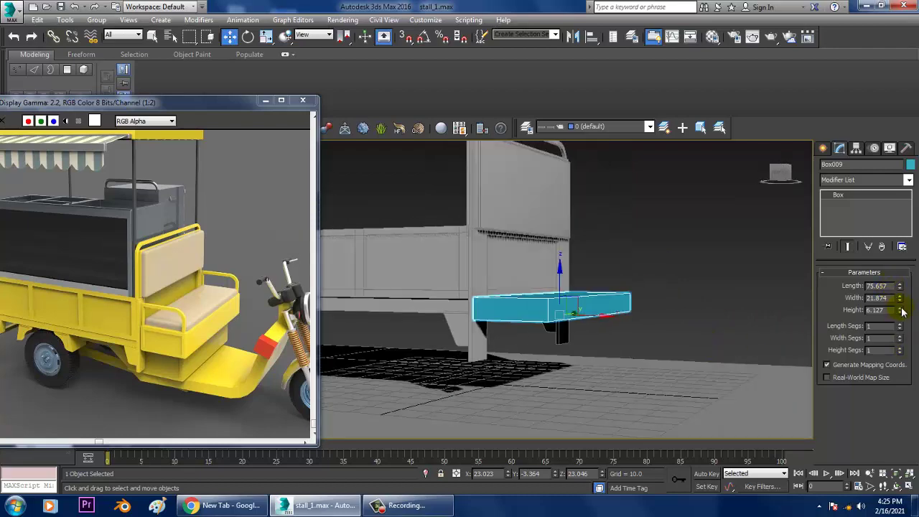
left_click_drag(900, 310, 905, 290)
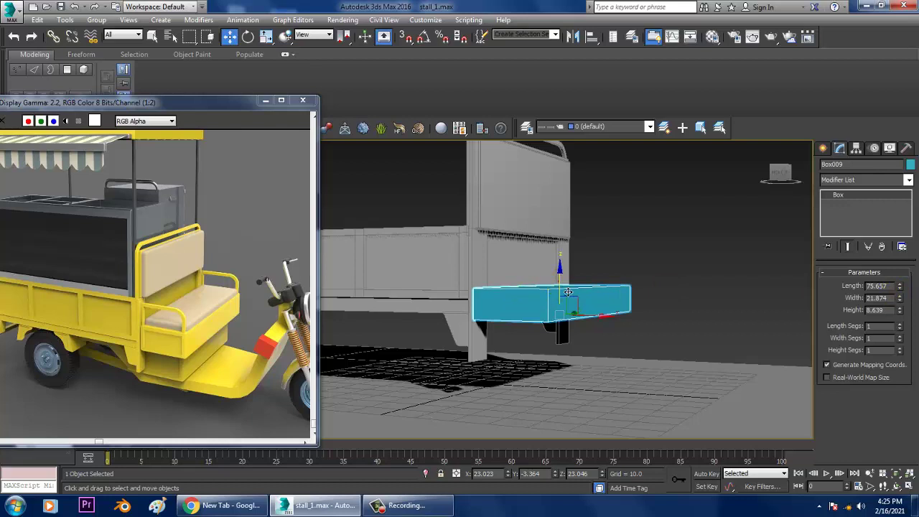
left_click_drag(900, 311, 907, 291)
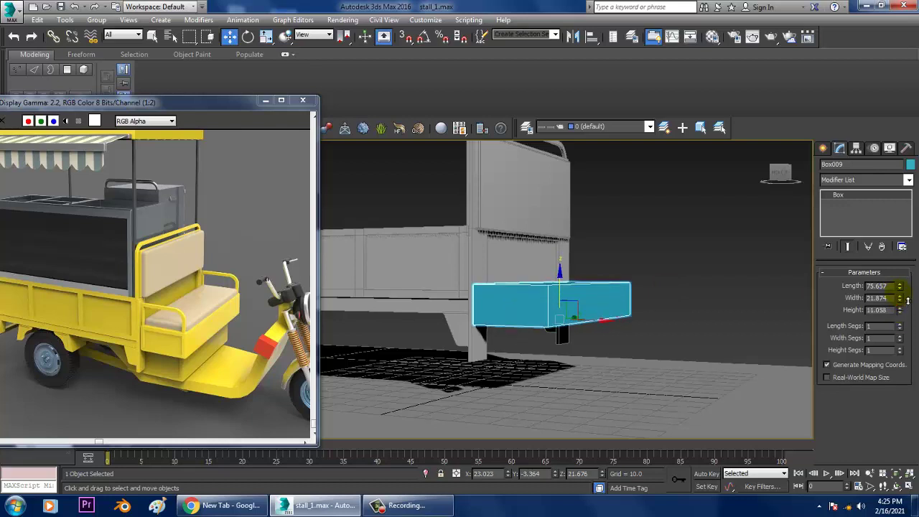
middle_click_drag(688, 326, 660, 348, "alt")
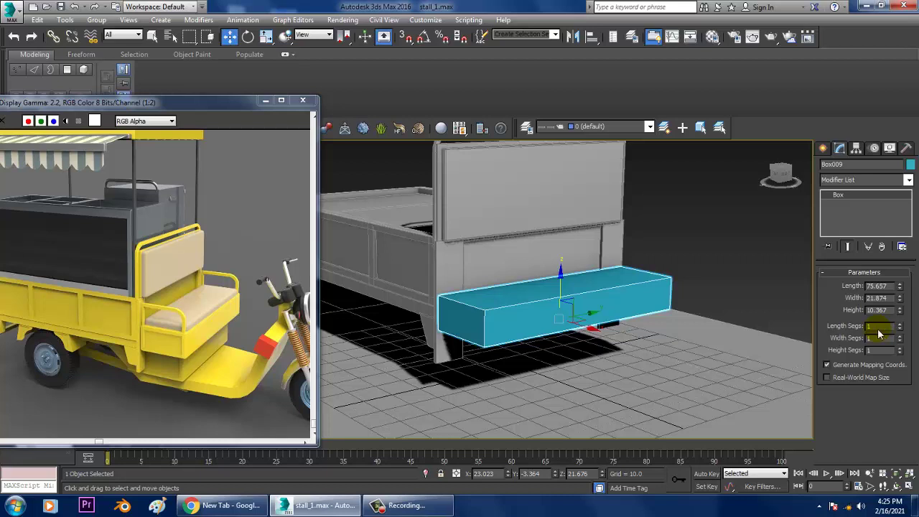
Convert the step box to an Editable Poly.
right_click(600, 283)
mouse_move(621, 397)
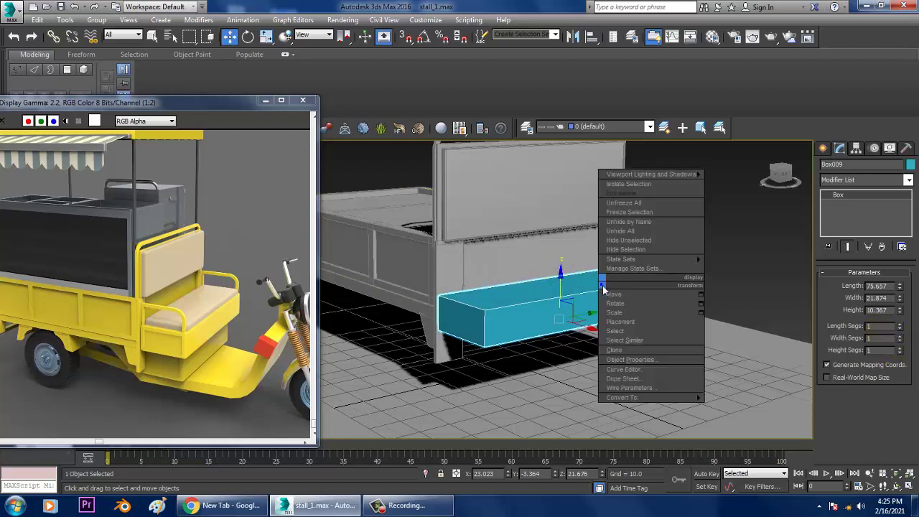
left_click(744, 406)
middle_click_drag(645, 323, 686, 262, "alt")
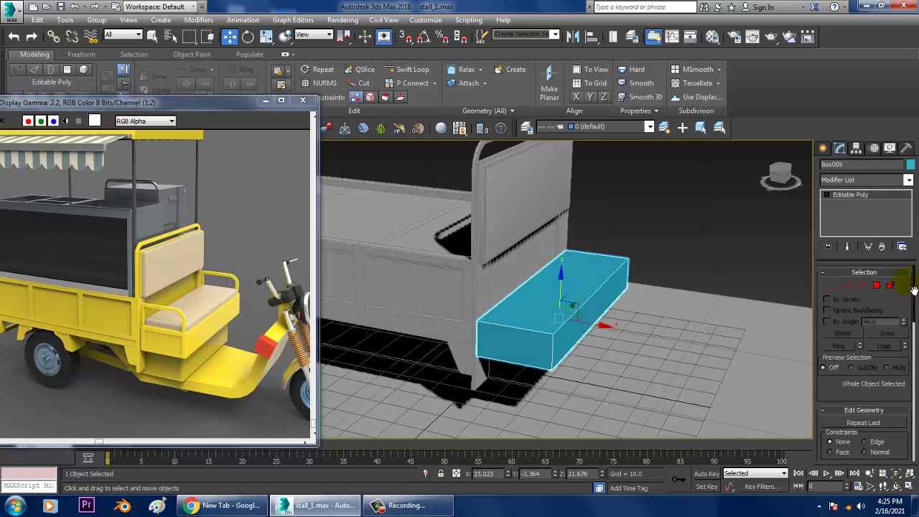
In Polygon mode, select the box's top, front, end and bottom faces.
left_click(877, 287)
left_click(548, 297)
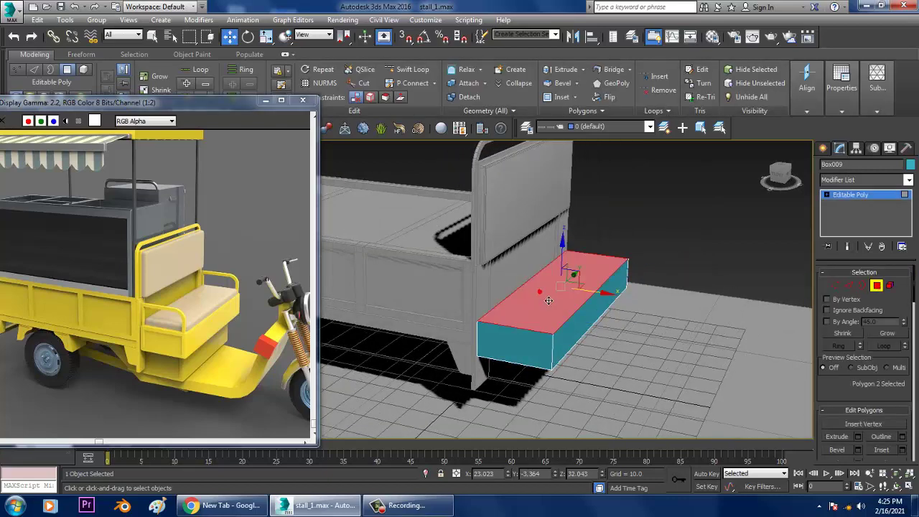
left_click(531, 352, "ctrl")
mouse_move(546, 350)
middle_mouse_down("alt")
mouse_move(656, 266)
mouse_move(708, 358)
middle_mouse_up("alt")
left_click(730, 361, "ctrl")
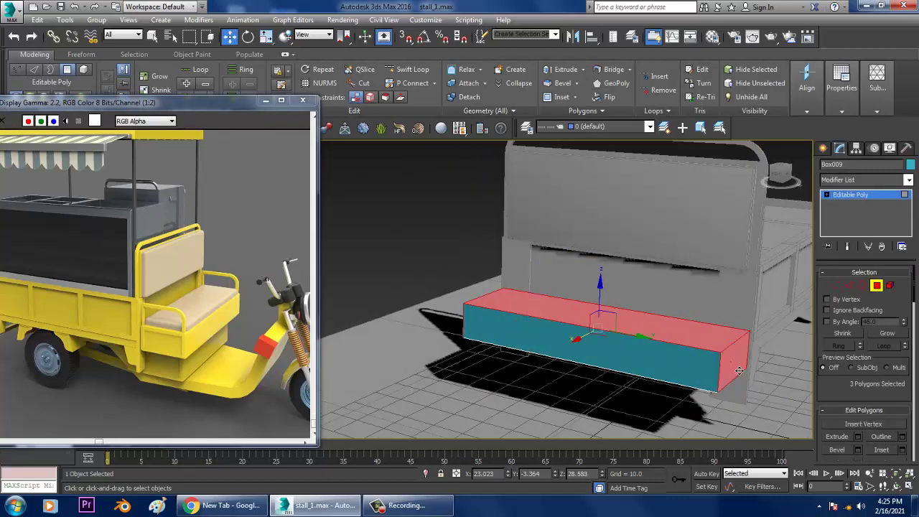
mouse_move(635, 300)
middle_mouse_down("alt")
mouse_move(697, 267)
mouse_move(636, 308)
mouse_move(595, 360)
middle_mouse_up("alt")
left_click(595, 360, "ctrl")
scroll(893, 382, "down", 2)
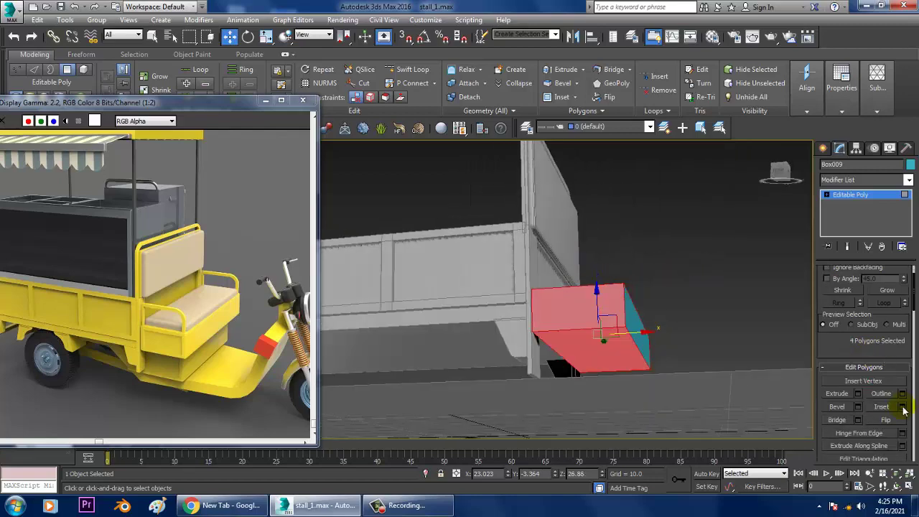
left_click(902, 406)
middle_click_drag(488, 330, 512, 311, "alt")
Inset the selected faces By Polygon by 1.777, then extrude them by -1.003.
left_click(458, 296)
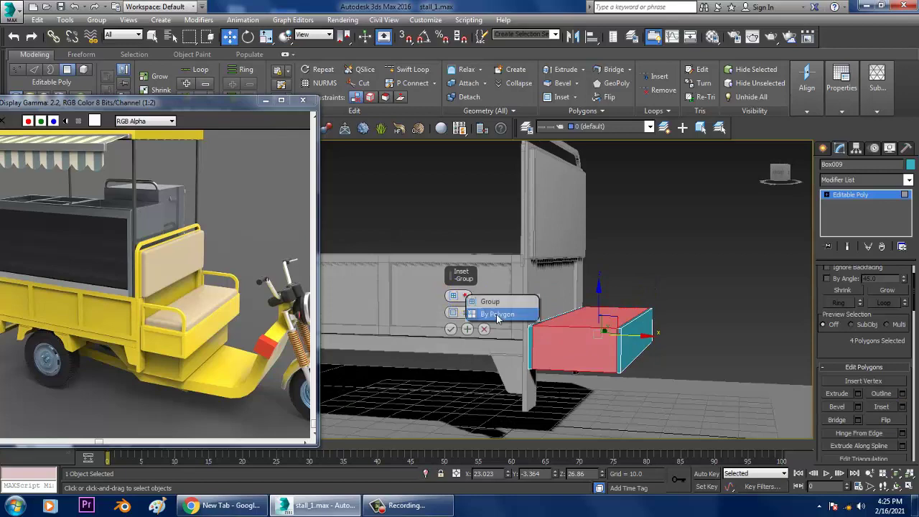
left_click(497, 314)
middle_click_drag(765, 315, 674, 345, "alt")
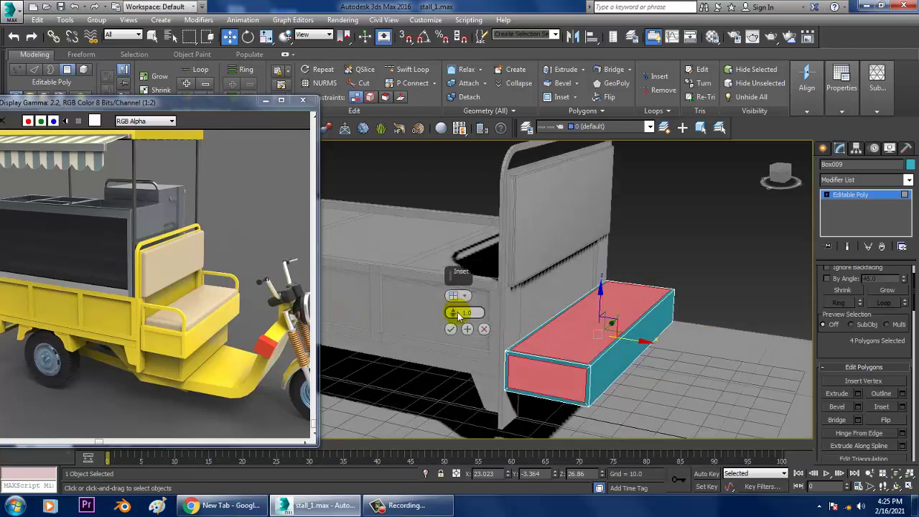
left_click_drag(459, 316, 454, 313)
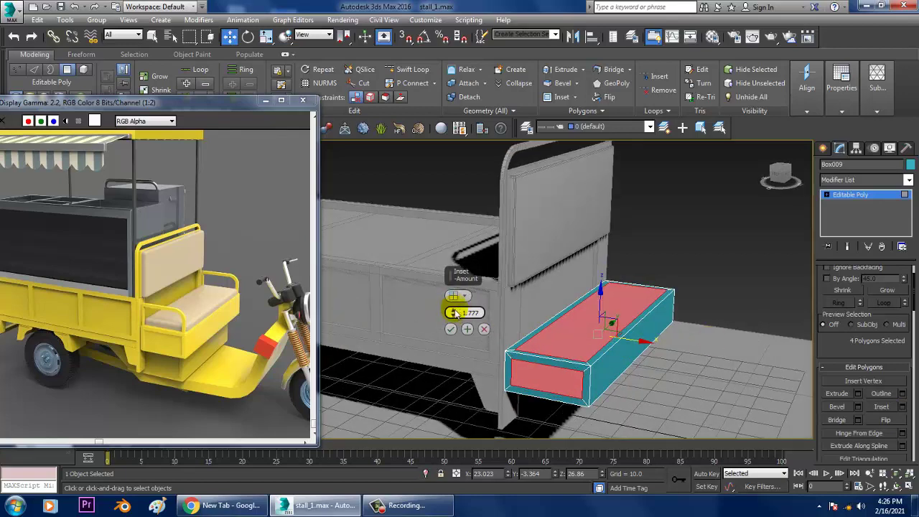
left_click(449, 329)
left_click(856, 395)
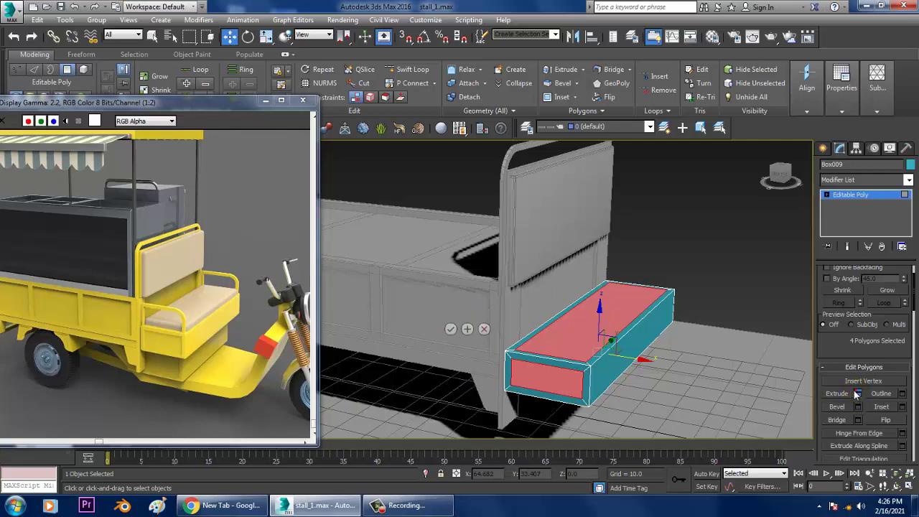
left_click_drag(453, 312, 483, 367)
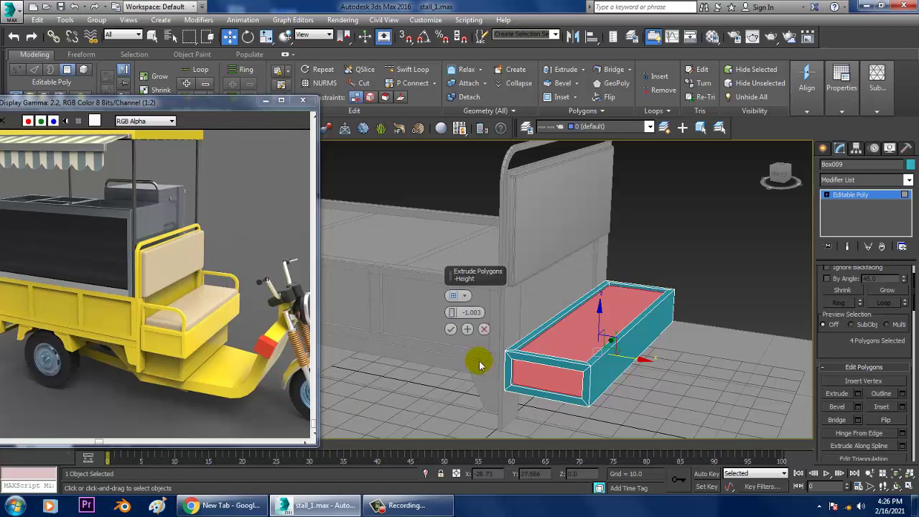
left_click(450, 328)
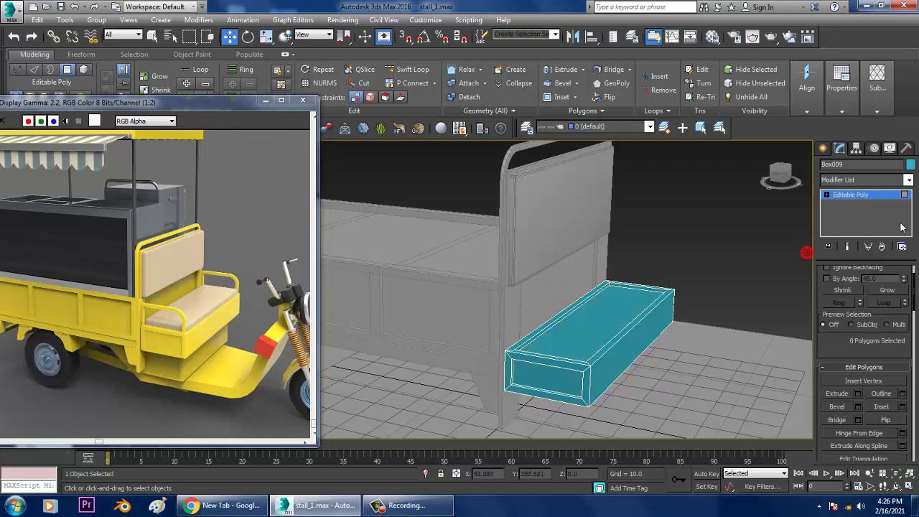
Return to object level and give the step box the stall's grey colour.
left_click(865, 195)
left_click(909, 165)
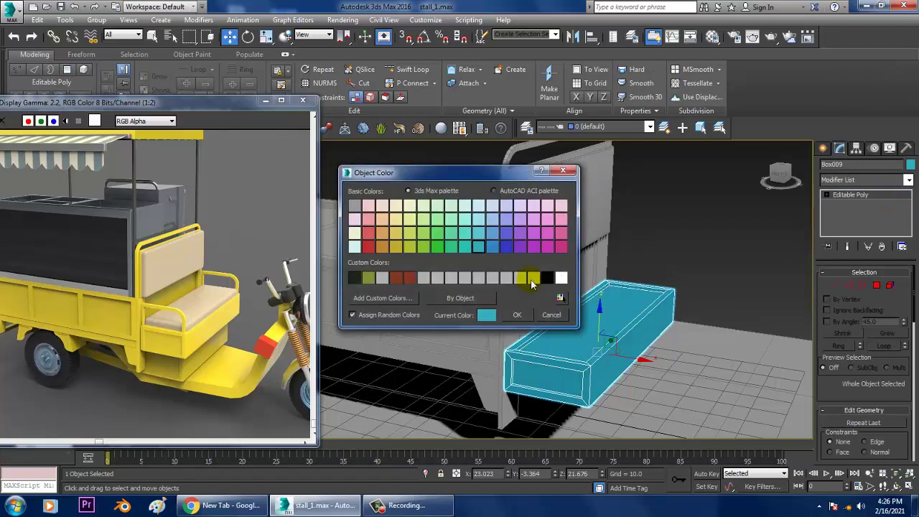
left_click(516, 315)
middle_click_drag(645, 301, 680, 284, "alt")
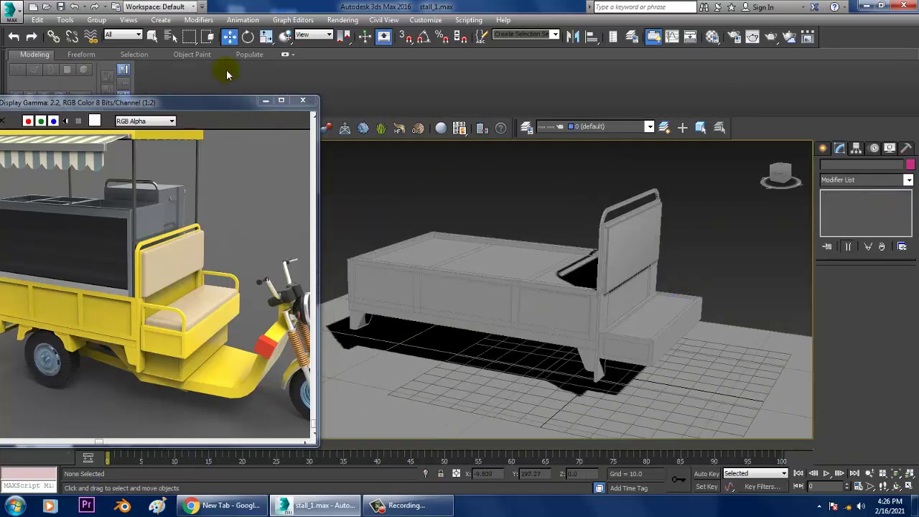
Minimize the Rendered Frame Window and orbit around the grey stall and its step block.
left_click(265, 101)
middle_click_drag(753, 338, 762, 328, "alt")
scroll(697, 342, "up", 3)
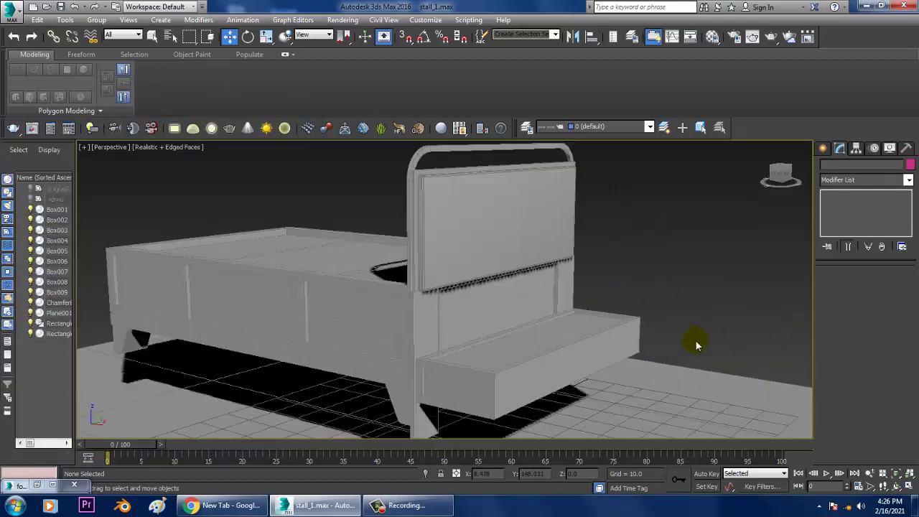
scroll(629, 332, "up", 2)
mouse_move(629, 332)
middle_mouse_down("alt")
mouse_move(660, 328)
mouse_move(661, 338)
mouse_move(672, 339)
mouse_move(609, 314)
mouse_move(661, 287)
middle_mouse_up("alt")
scroll(672, 338, "down", 3)
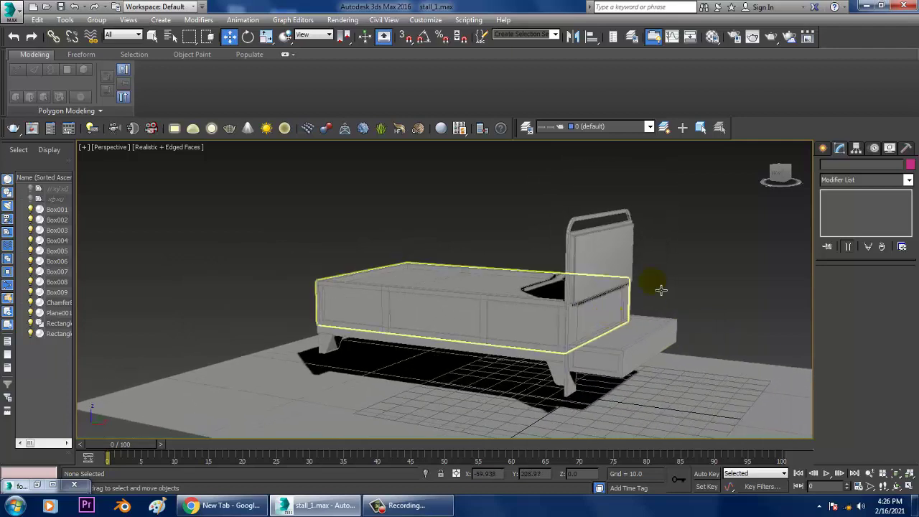